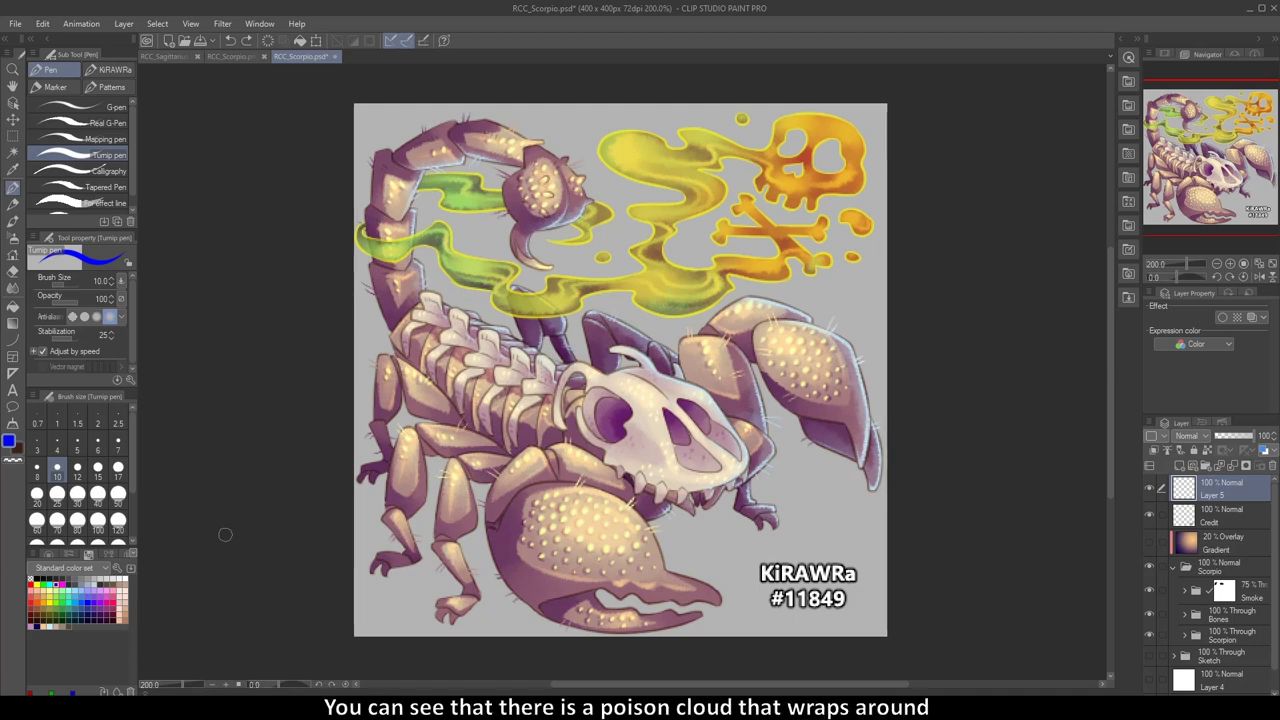
Toggle the poison cloud's visibility and paint test strokes across the scorpion's tail, then delete them.
click(1148, 591)
click(1148, 591)
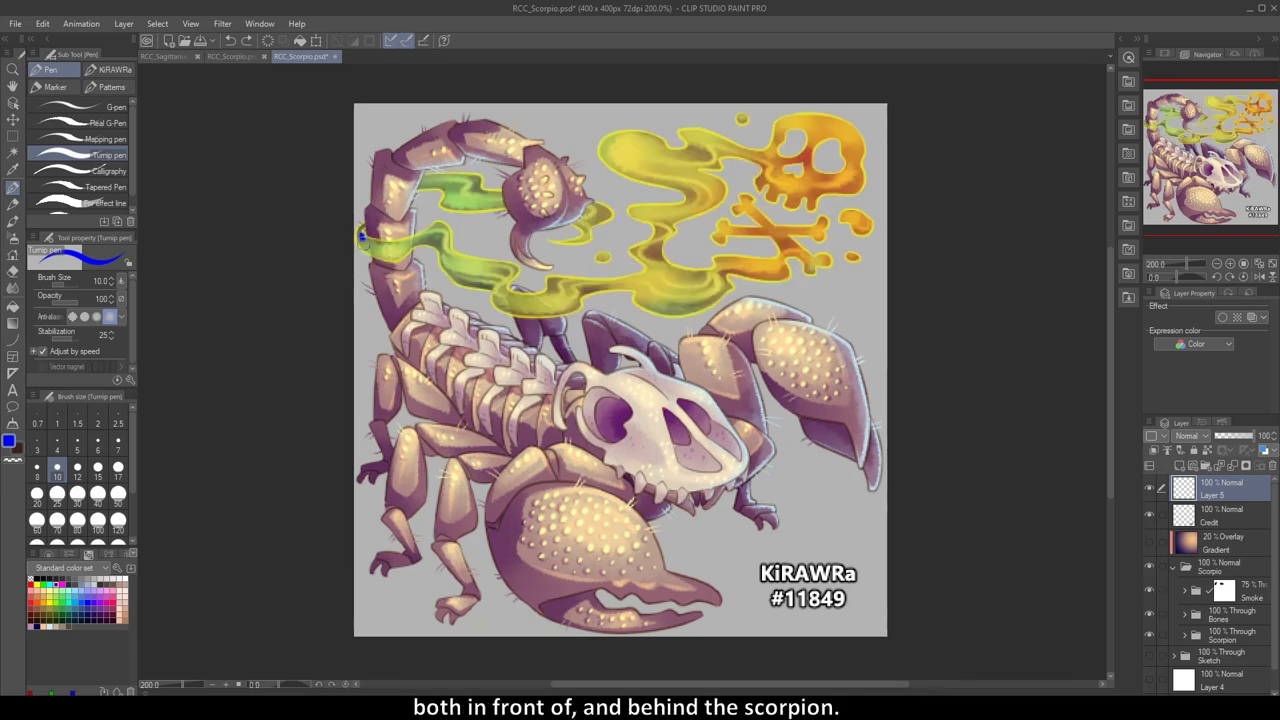
drag(360, 236, 428, 243)
drag(372, 212, 421, 187)
drag(513, 196, 567, 207)
key(Delete)
Turn off the Smoke folder's mask, view the smoke alone by hiding Bones and Scorpion, then restore everything.
click(1225, 591)
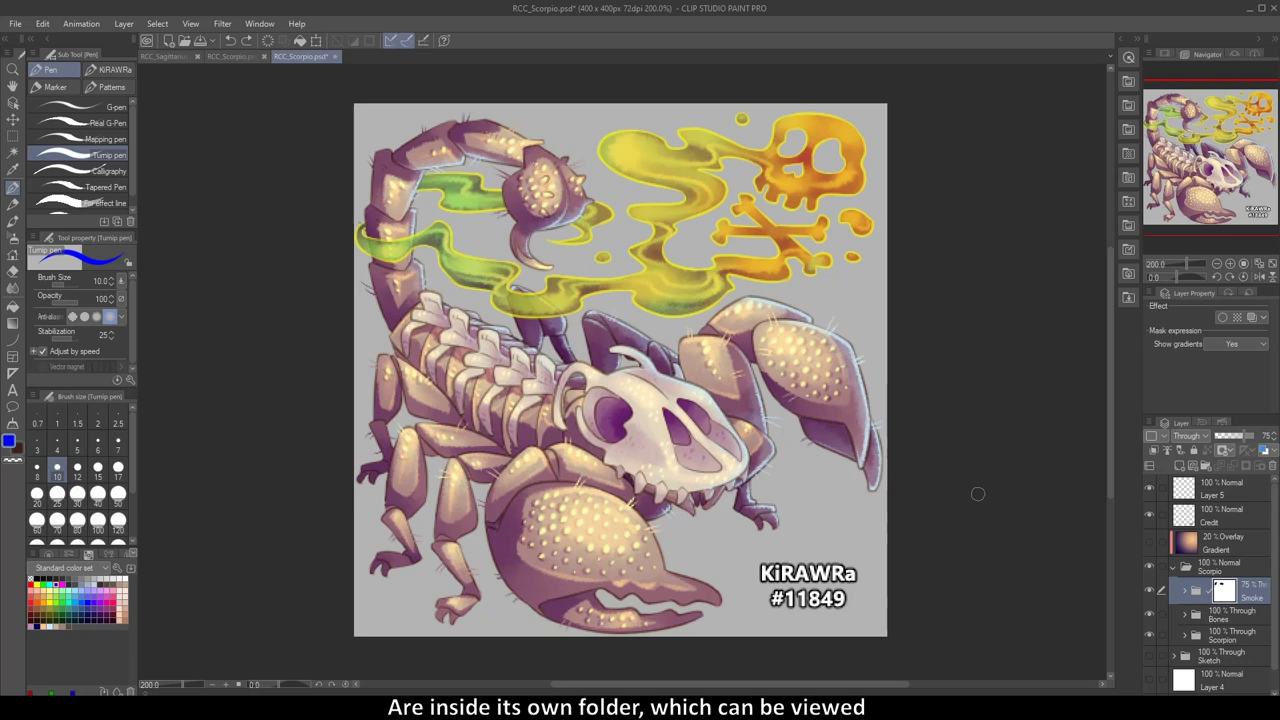
key(ctrl+shift+m)
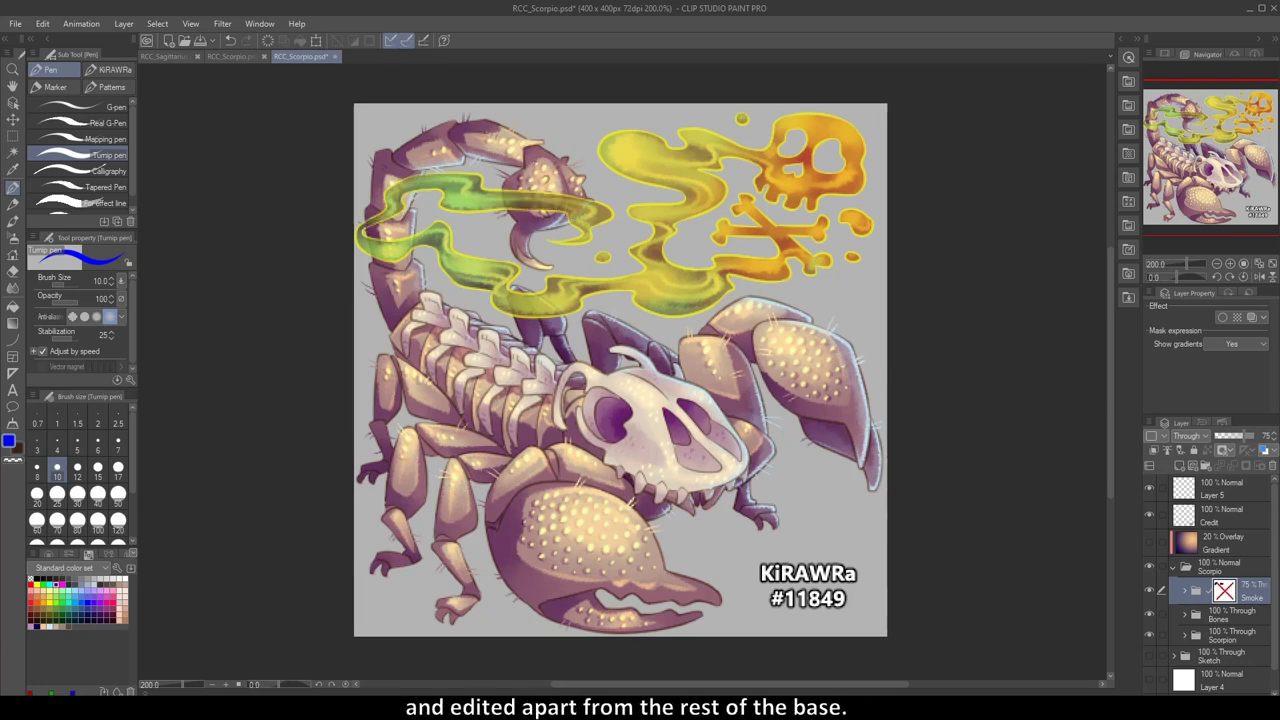
click(1149, 614)
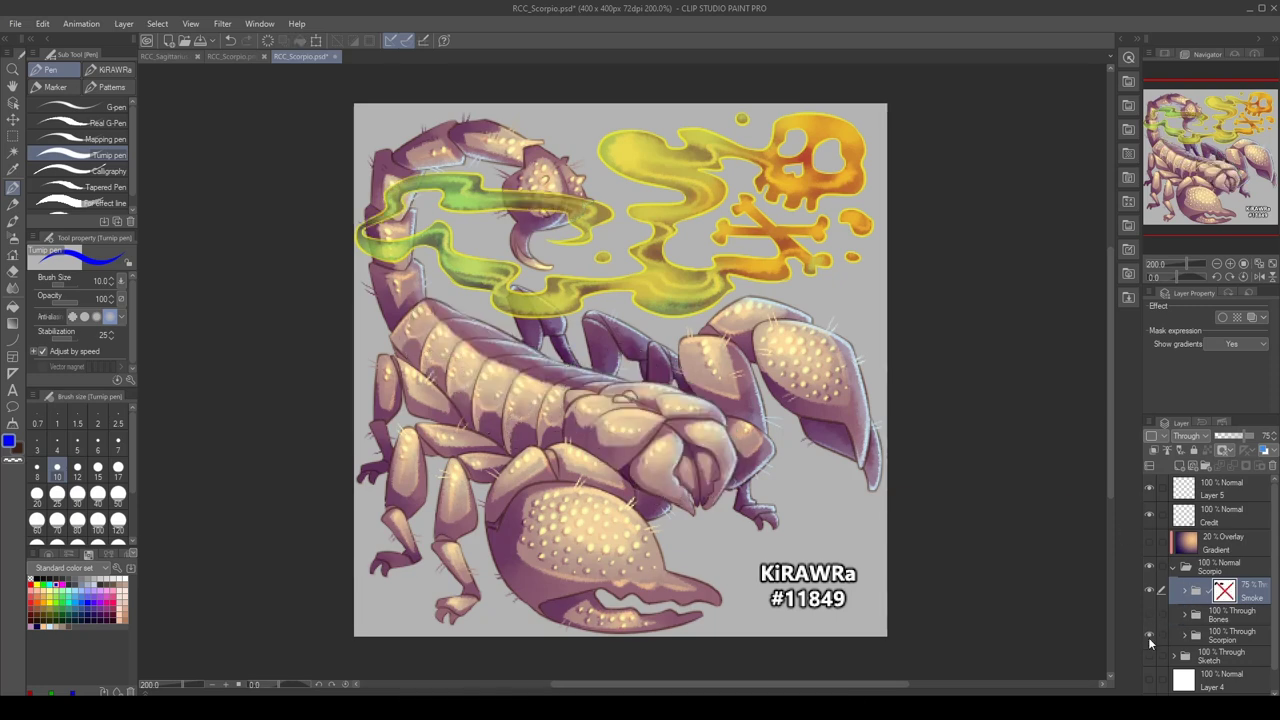
click(1148, 636)
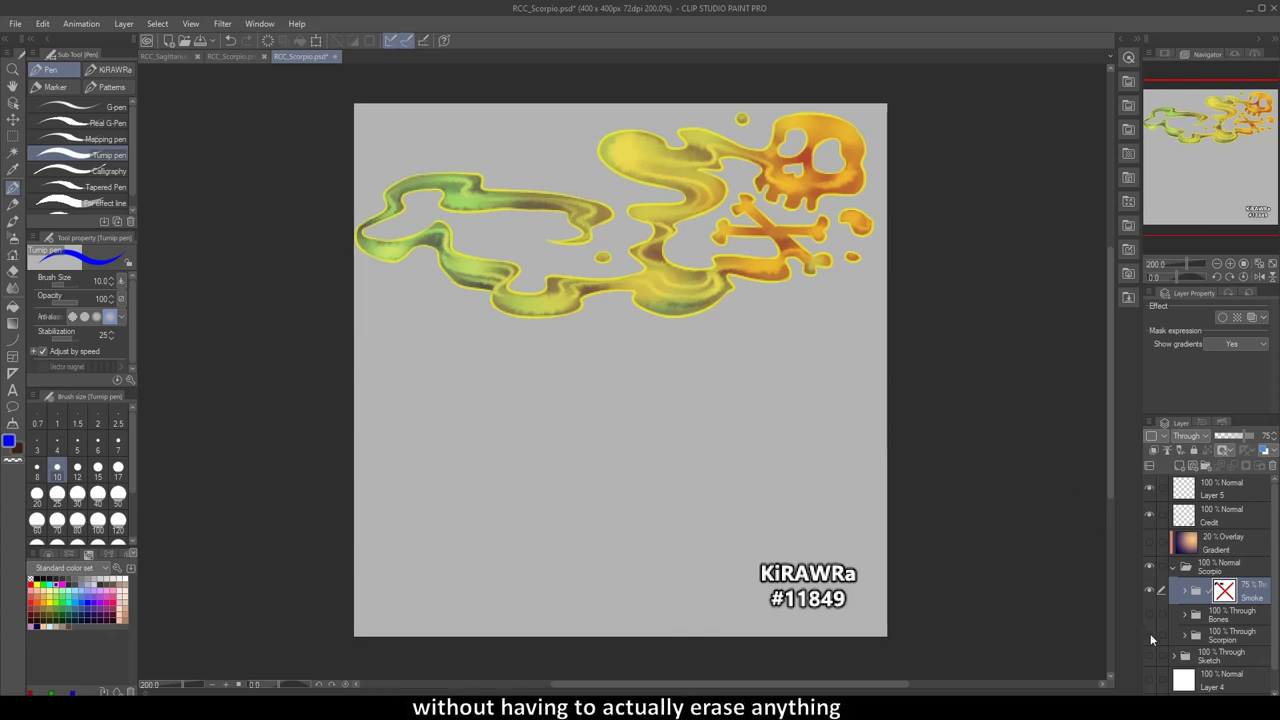
click(1148, 635)
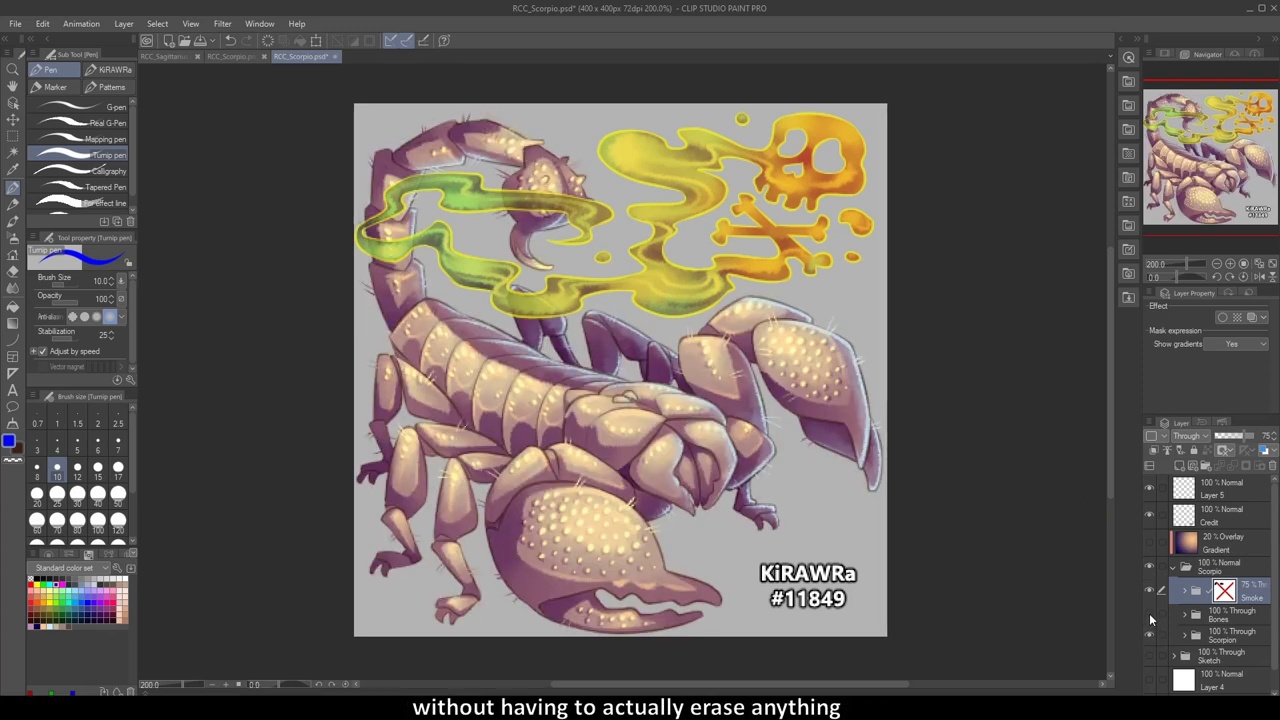
click(1149, 614)
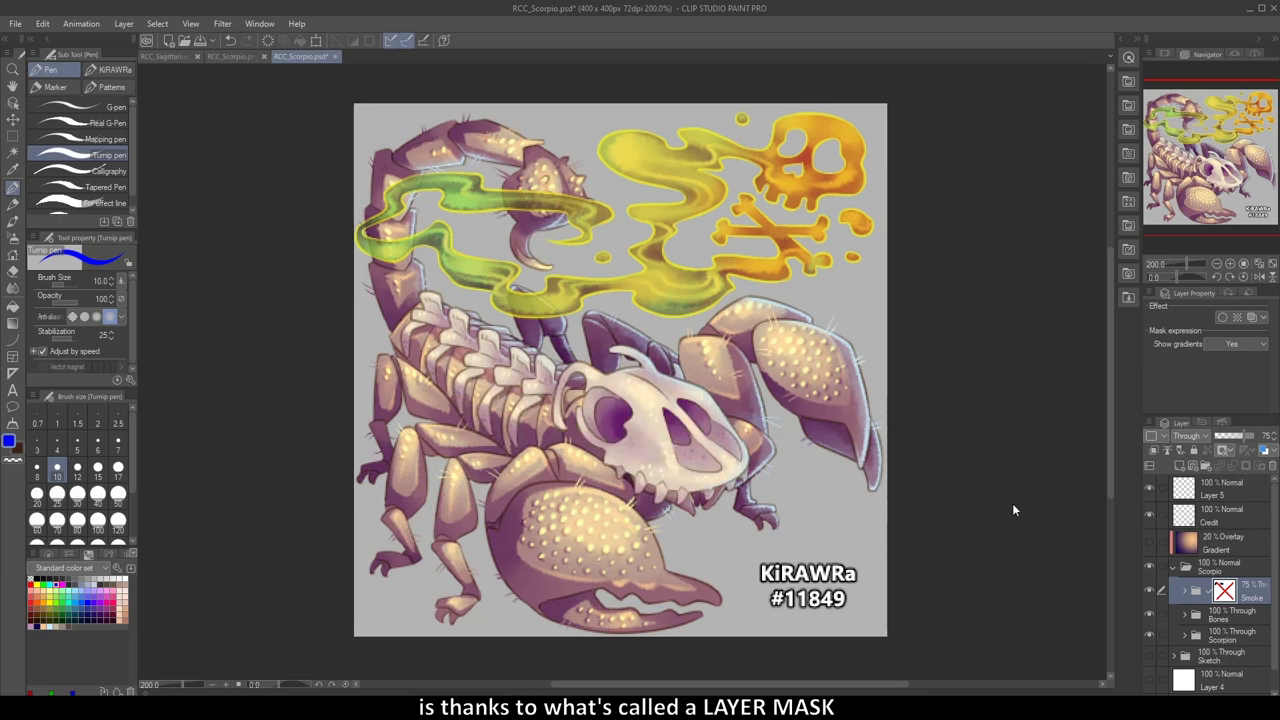
shift+click(1224, 591)
Uncheck Enable Mask for the Smoke folder in the layer mask options.
key(m)
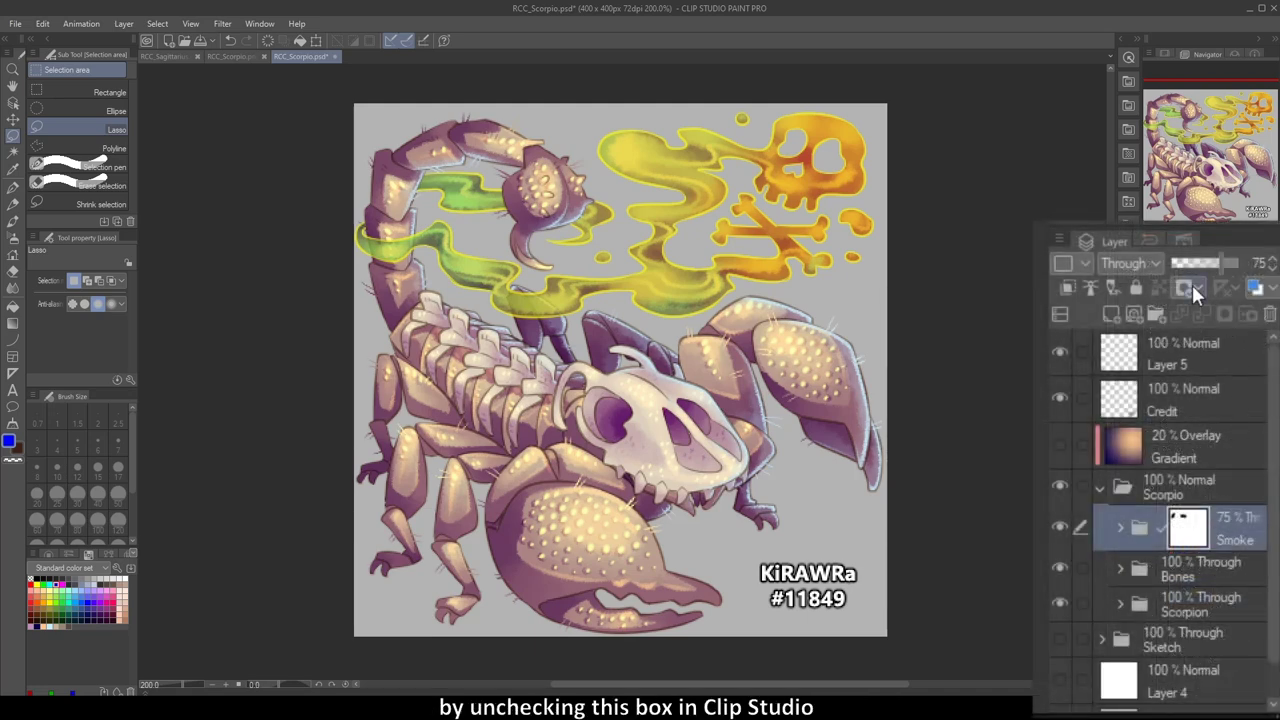
click(1192, 286)
click(1146, 314)
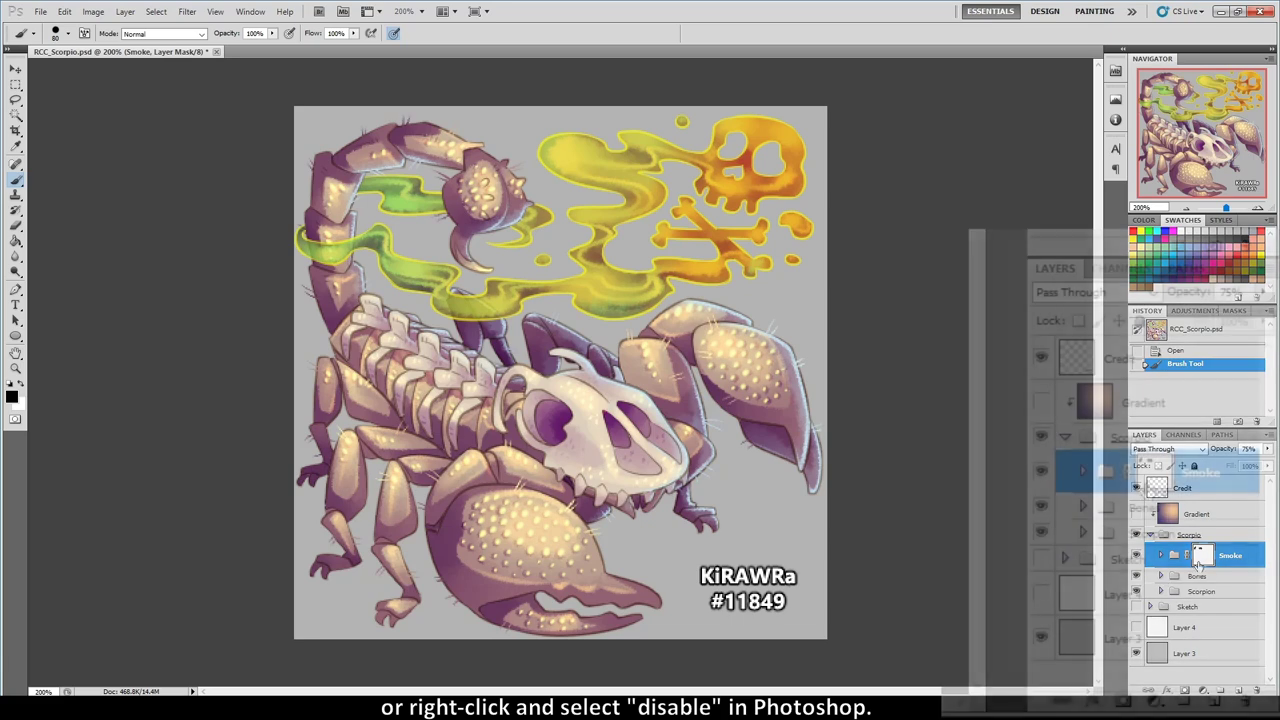
right_click(1201, 562)
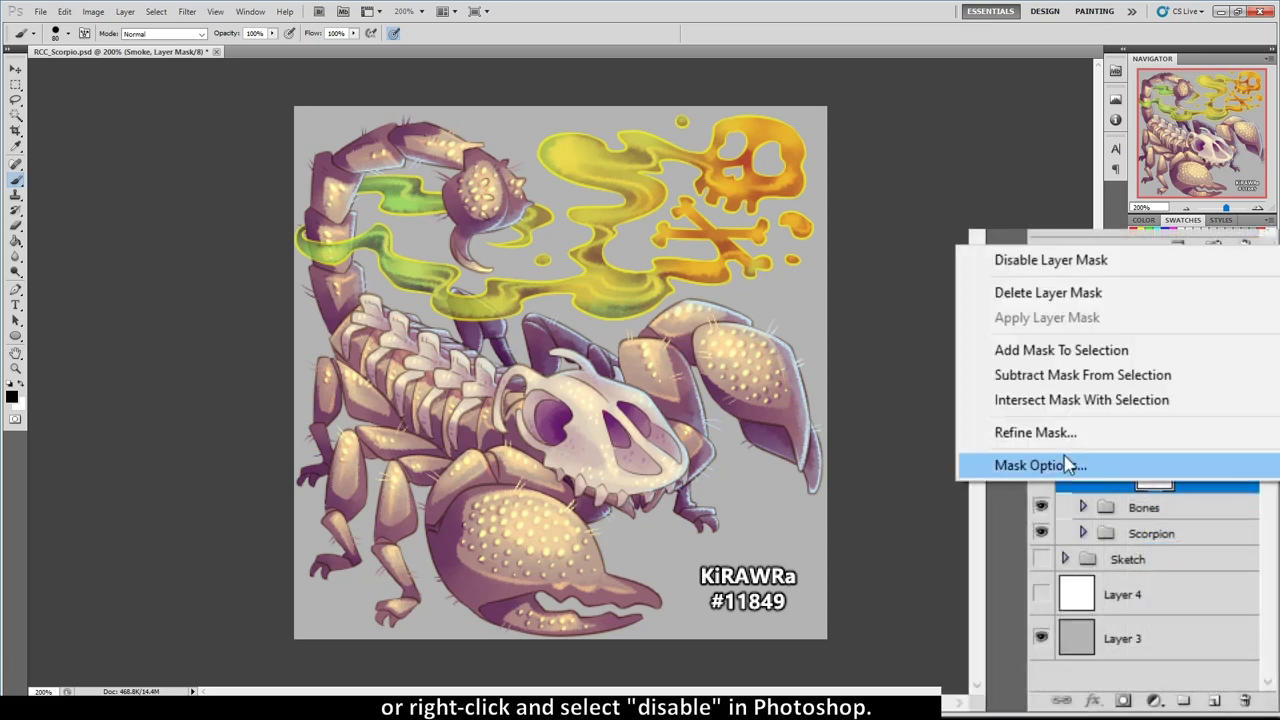
click(1050, 260)
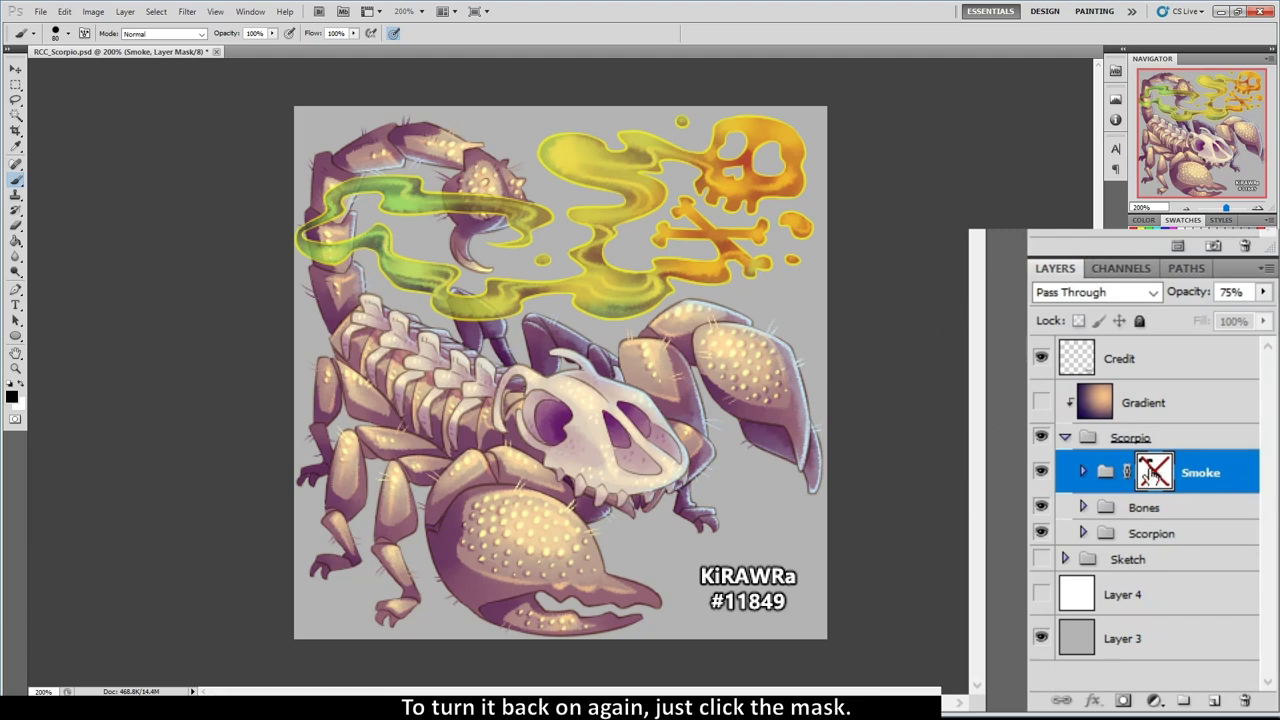
click(1152, 472)
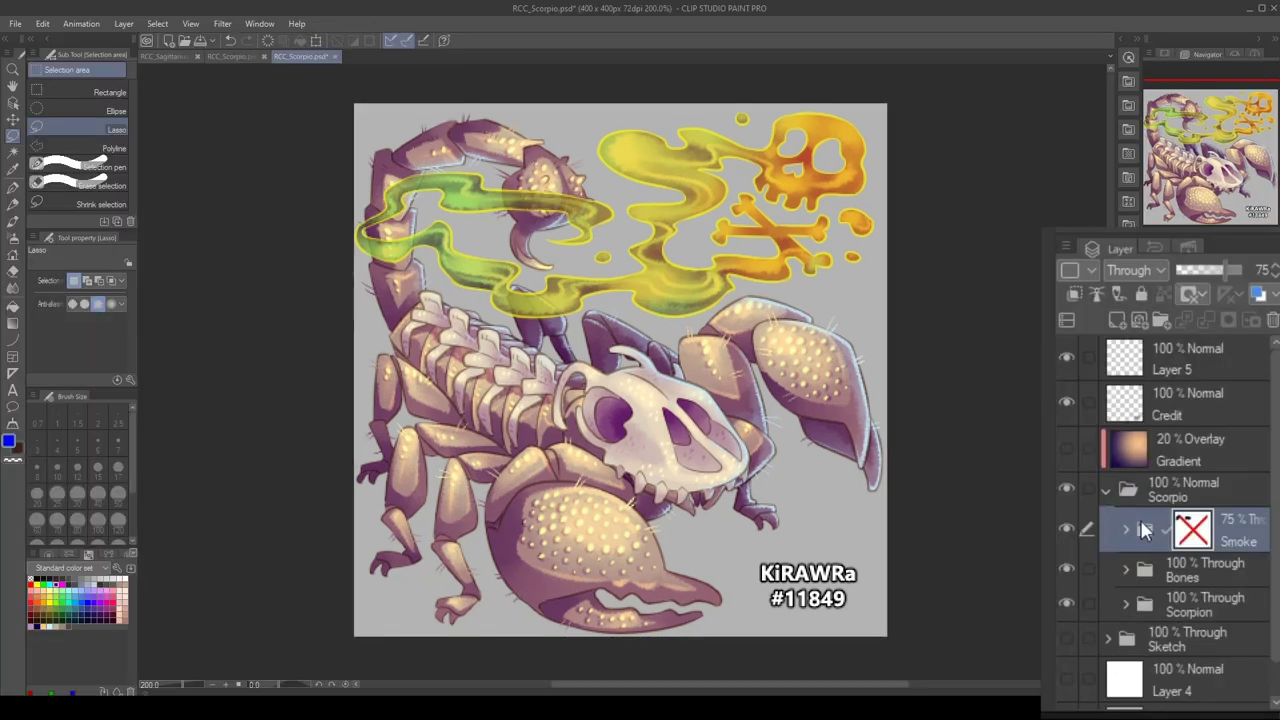
Click the Smoke folder's mask thumbnail to turn its layer mask back on.
click(1203, 537)
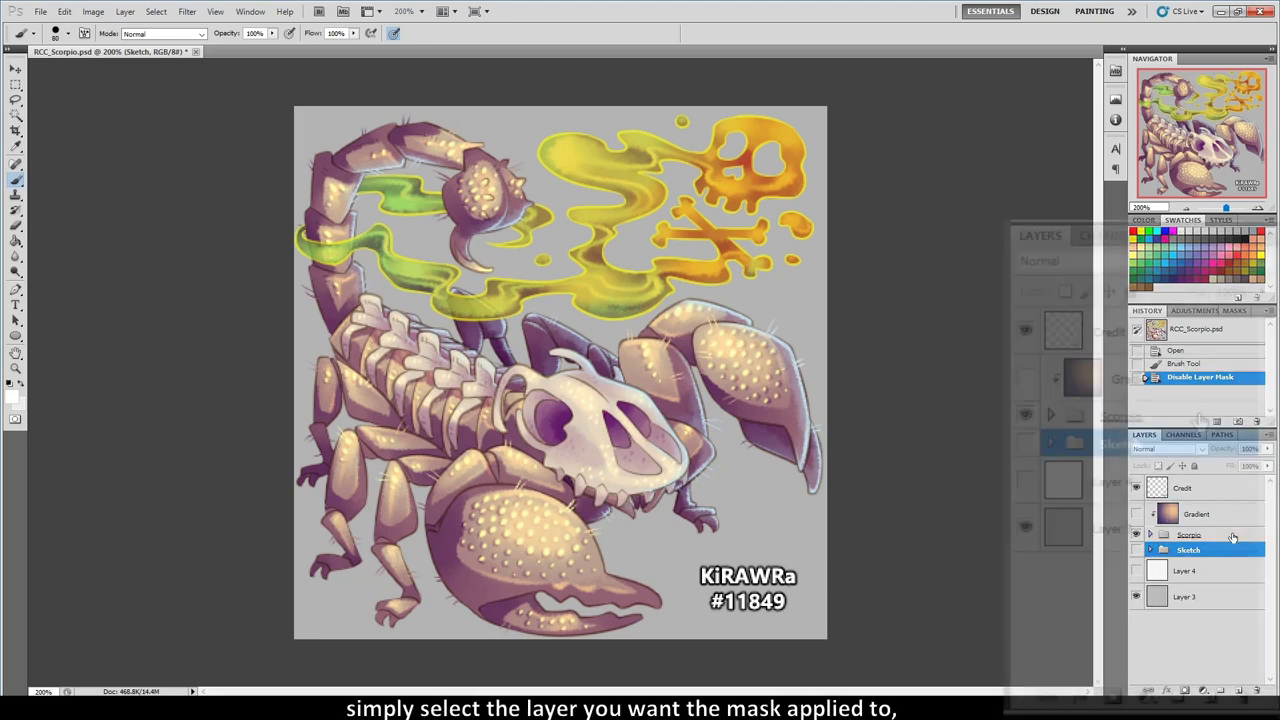
Add a layer mask to the Scorpio folder, paint black over the lower claw, then switch to white.
click(1198, 418)
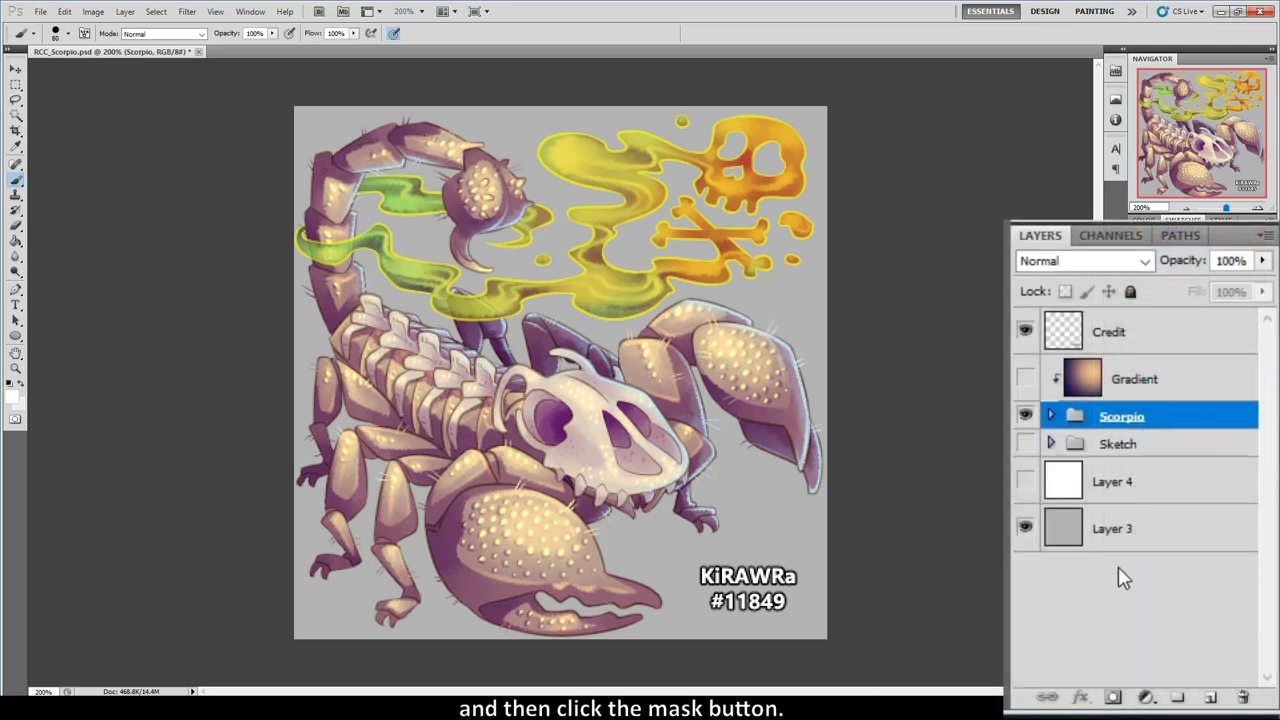
click(1114, 698)
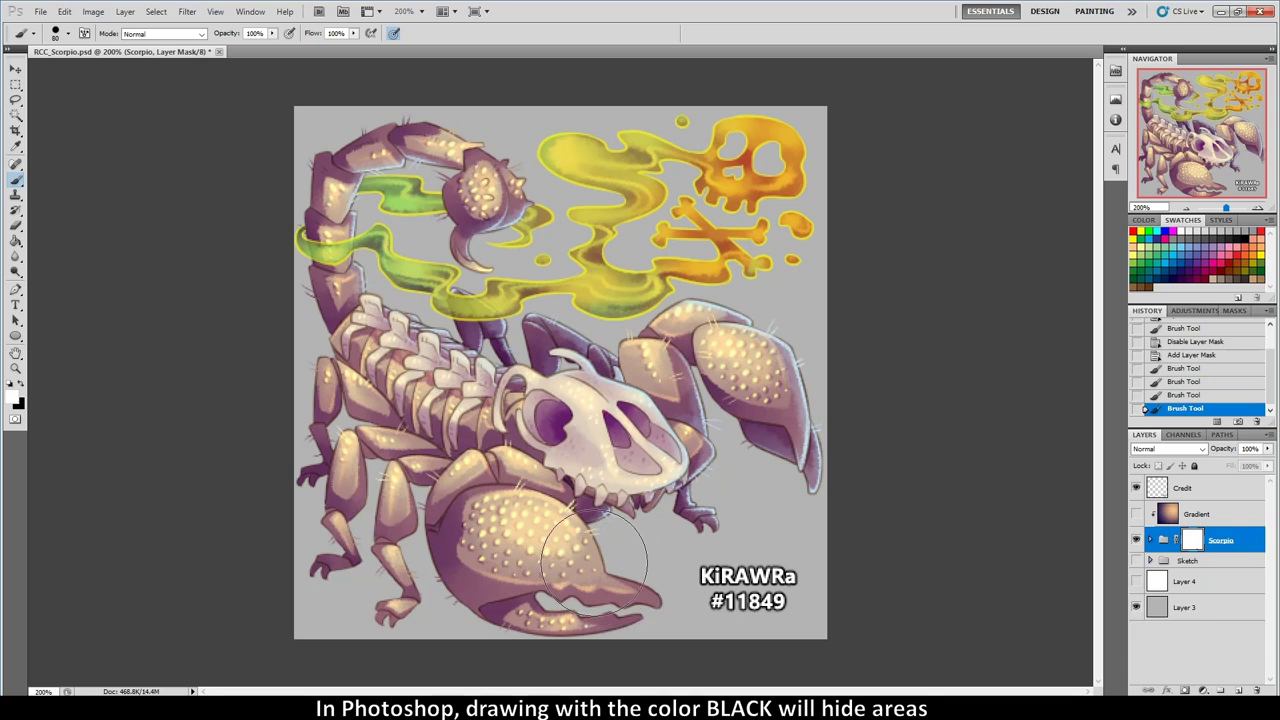
key(x)
mouse_move(585, 555)
mouse_down()
mouse_move(502, 543)
mouse_move(501, 569)
mouse_move(628, 593)
mouse_move(573, 609)
mouse_move(530, 603)
mouse_move(477, 516)
mouse_move(419, 562)
mouse_move(476, 608)
mouse_move(572, 571)
mouse_move(497, 466)
mouse_move(440, 453)
mouse_move(442, 486)
mouse_move(475, 507)
mouse_move(476, 452)
mouse_move(444, 409)
mouse_move(428, 420)
mouse_move(524, 434)
mouse_move(542, 476)
mouse_move(372, 463)
mouse_move(395, 532)
mouse_move(604, 548)
mouse_move(640, 572)
mouse_move(475, 620)
mouse_move(365, 600)
mouse_move(607, 642)
mouse_move(658, 530)
mouse_move(543, 505)
mouse_up()
key(x)
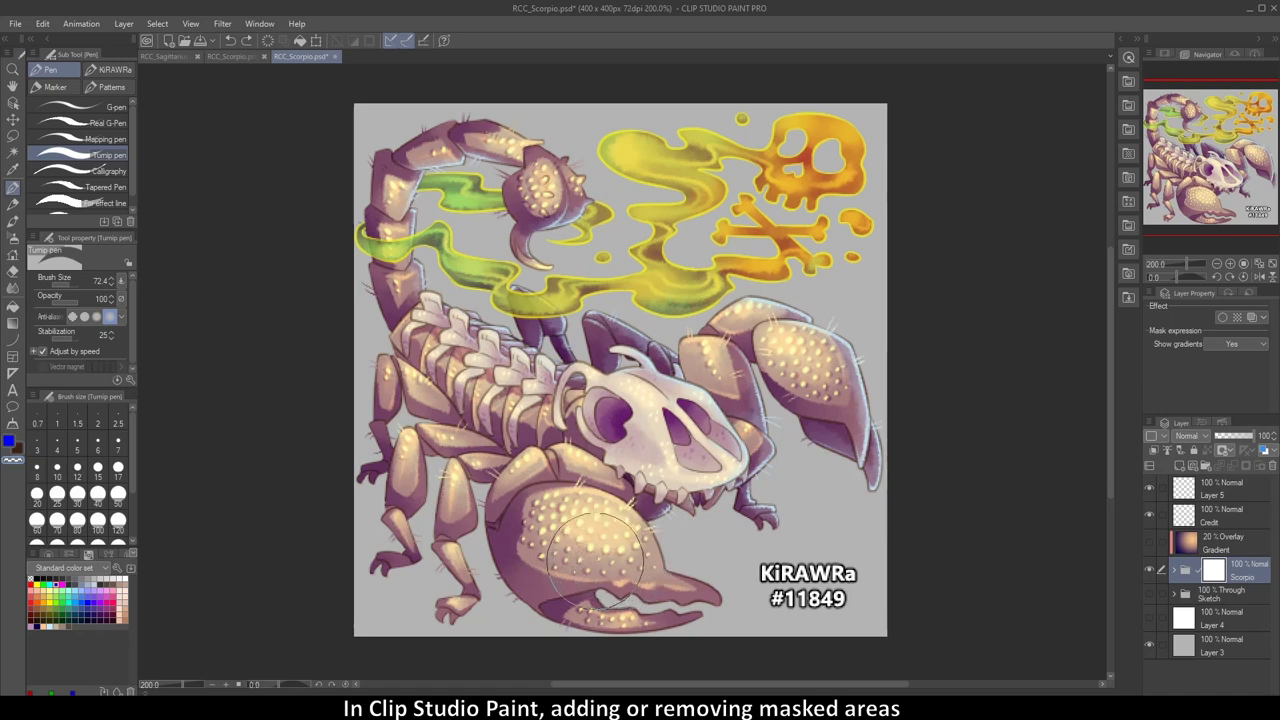
mouse_move(560, 530)
mouse_down()
mouse_move(542, 569)
mouse_move(609, 555)
mouse_move(659, 574)
mouse_move(684, 604)
mouse_move(556, 594)
mouse_move(573, 573)
mouse_move(530, 551)
mouse_move(553, 528)
mouse_move(608, 530)
mouse_move(667, 571)
mouse_move(500, 578)
mouse_move(605, 631)
mouse_move(720, 621)
mouse_move(715, 586)
mouse_move(485, 535)
mouse_up()
key(c)
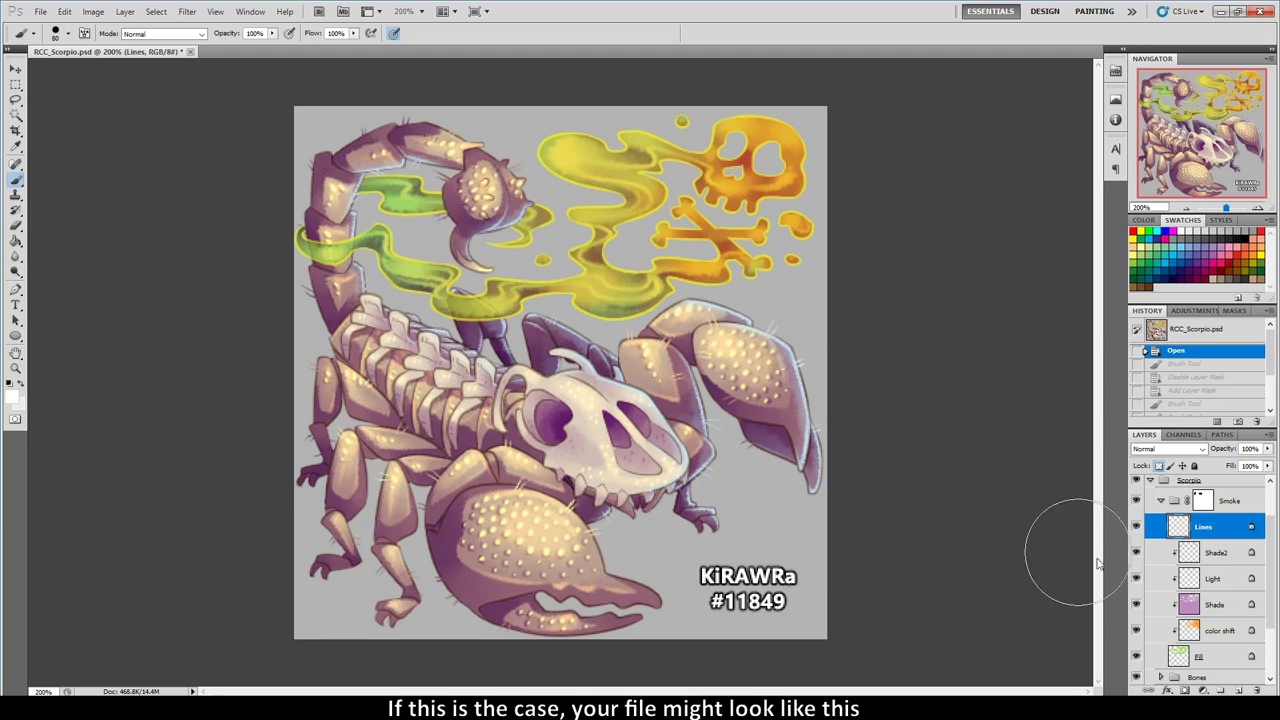
Move the Lines through Fill layers out of the Smoke folder and select the folder's mask.
shift+click(1213, 660)
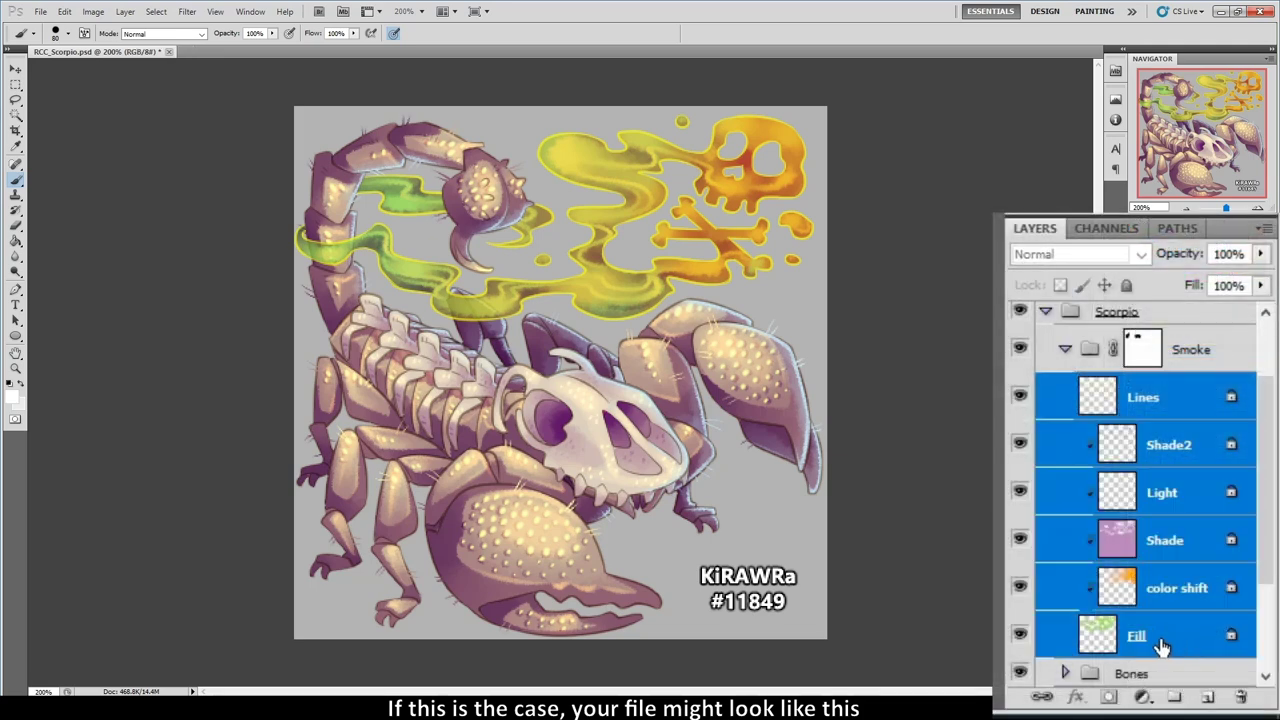
drag(1163, 651, 1160, 670)
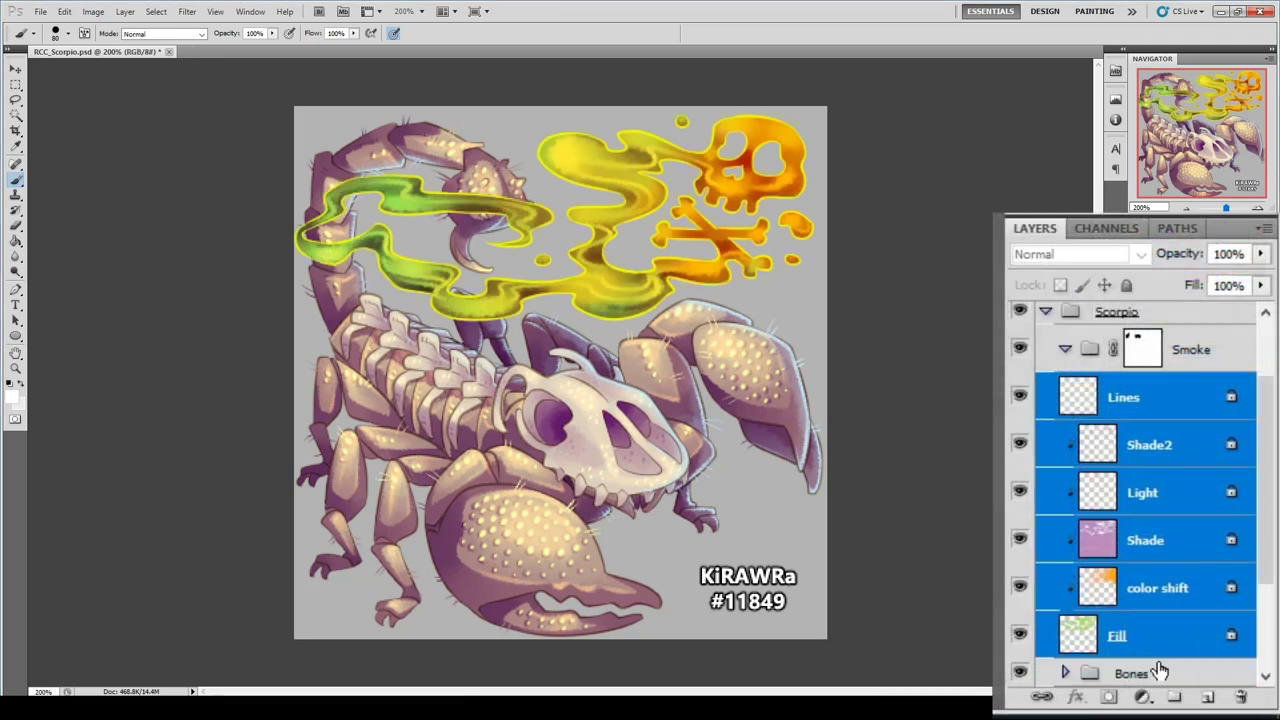
click(1146, 356)
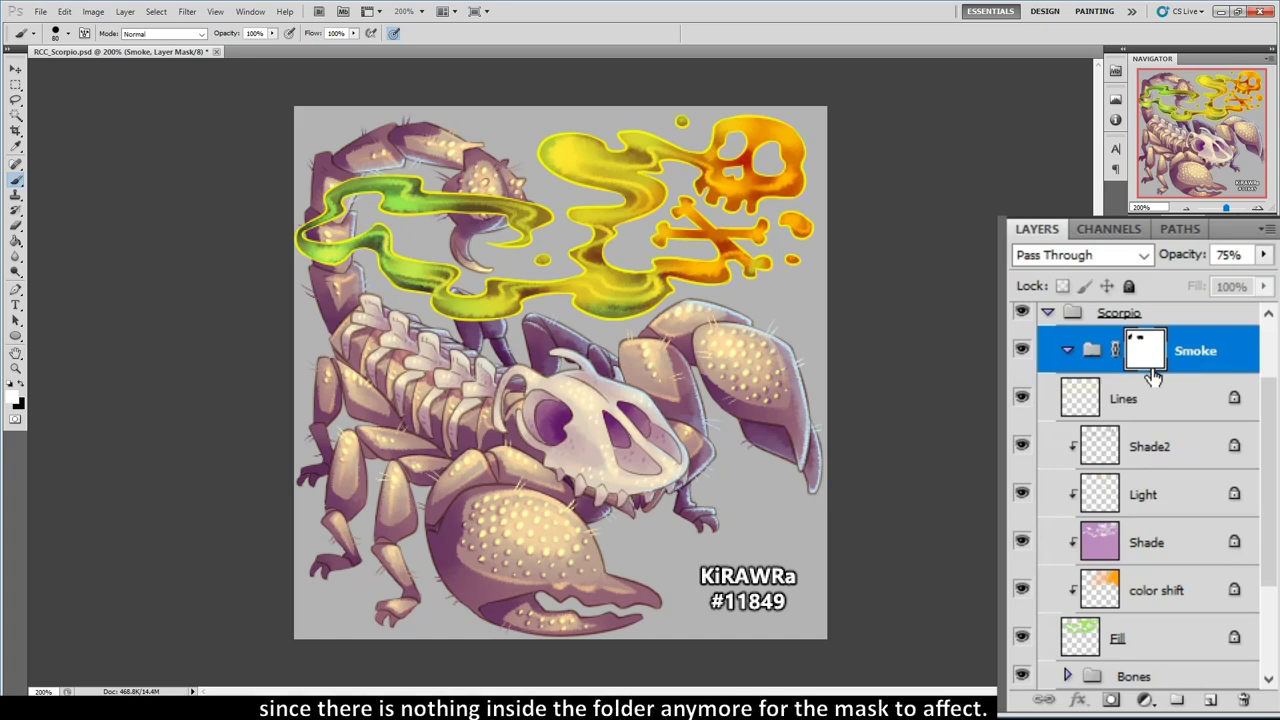
Collapse the Smoke folder and toggle its visibility to confirm the mask now affects nothing.
click(1067, 350)
click(1067, 351)
click(1067, 351)
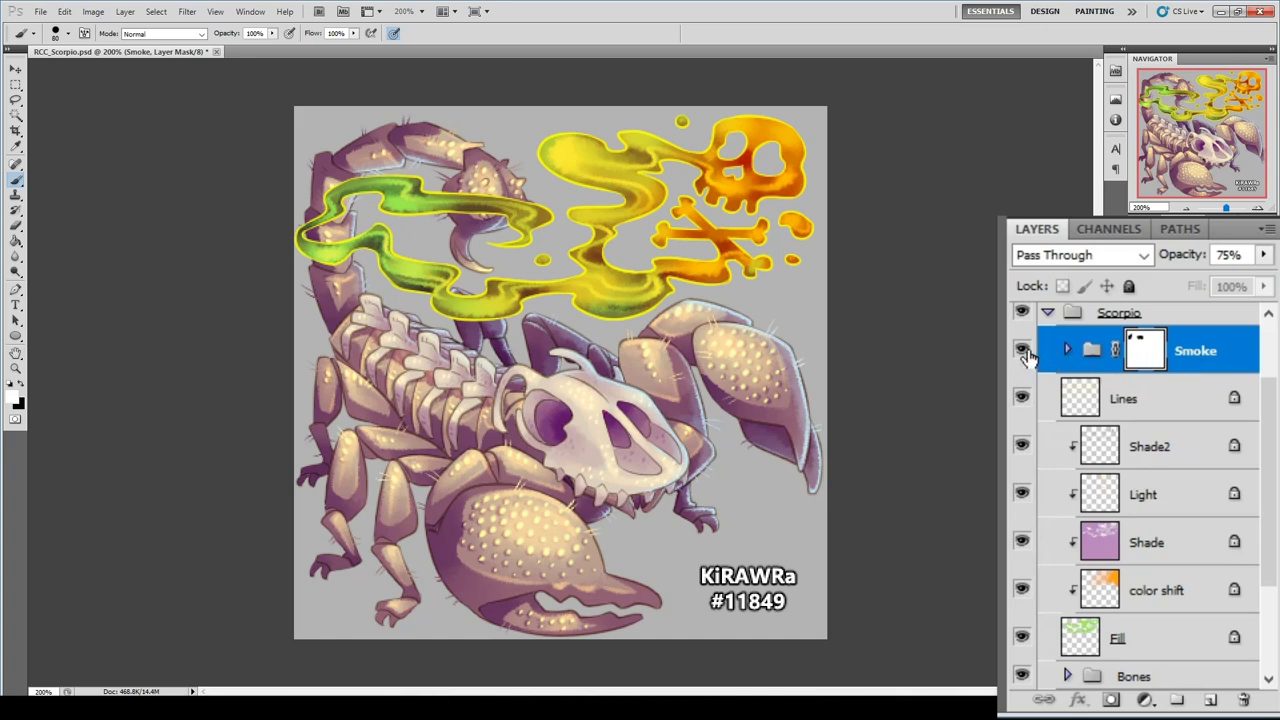
click(1021, 350)
click(1018, 350)
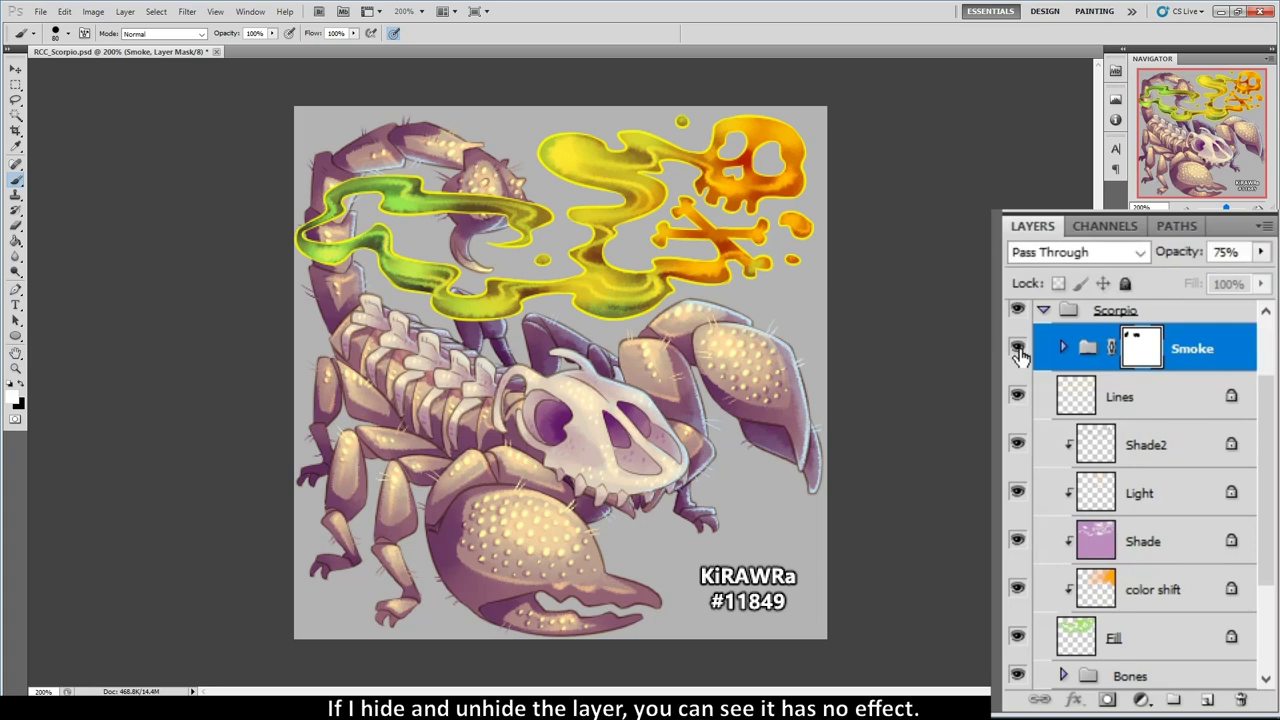
click(1018, 350)
click(1018, 350)
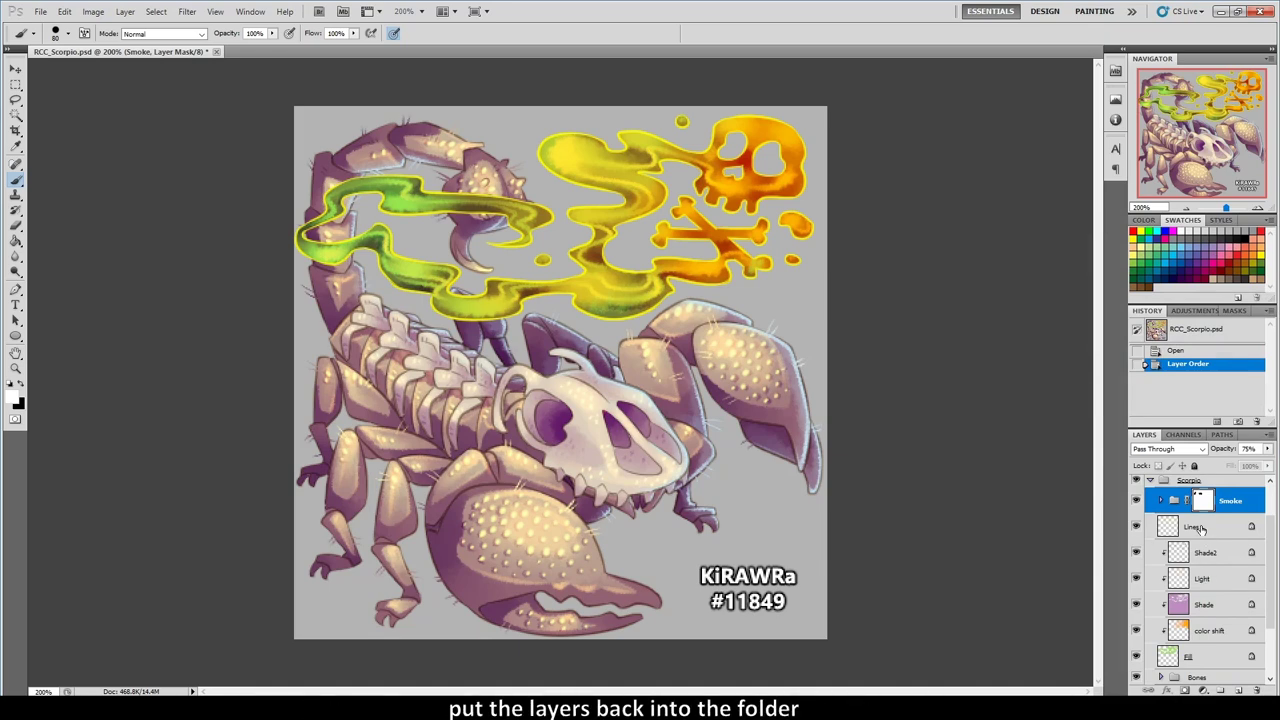
Select Lines through Fill and move them back into the Smoke folder.
click(1196, 527)
shift+click(1152, 640)
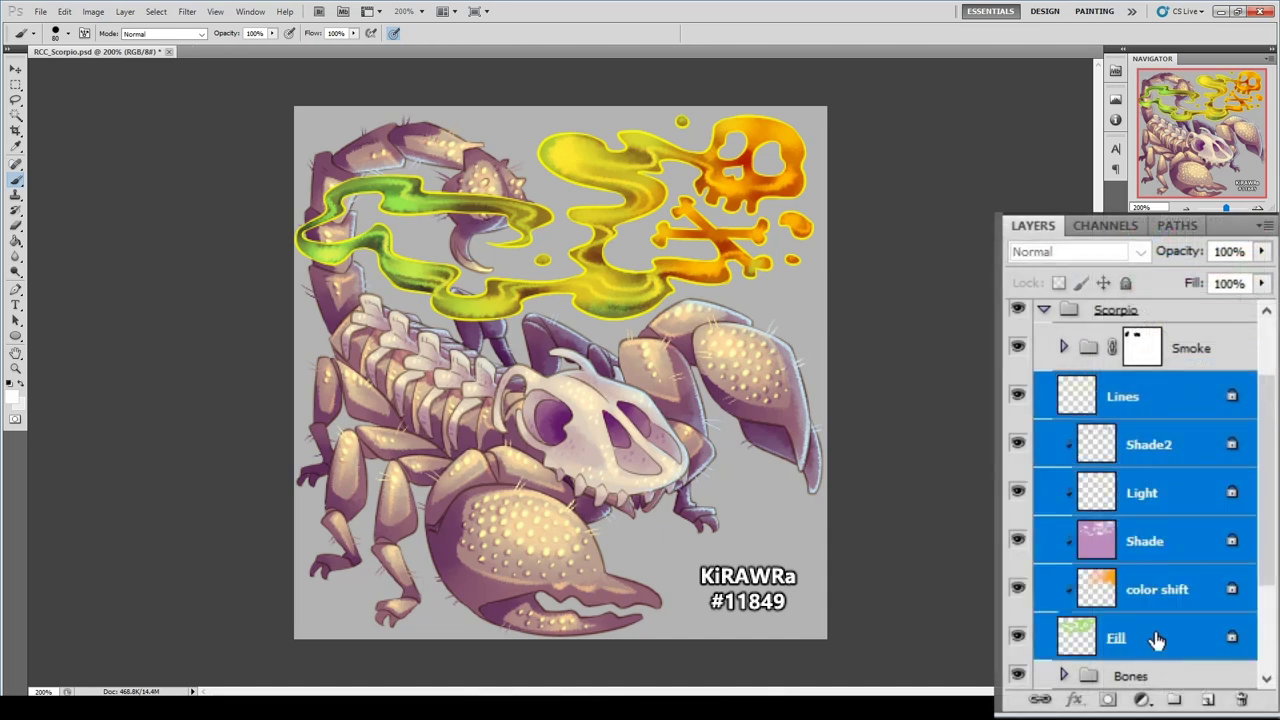
drag(1123, 402, 1120, 365)
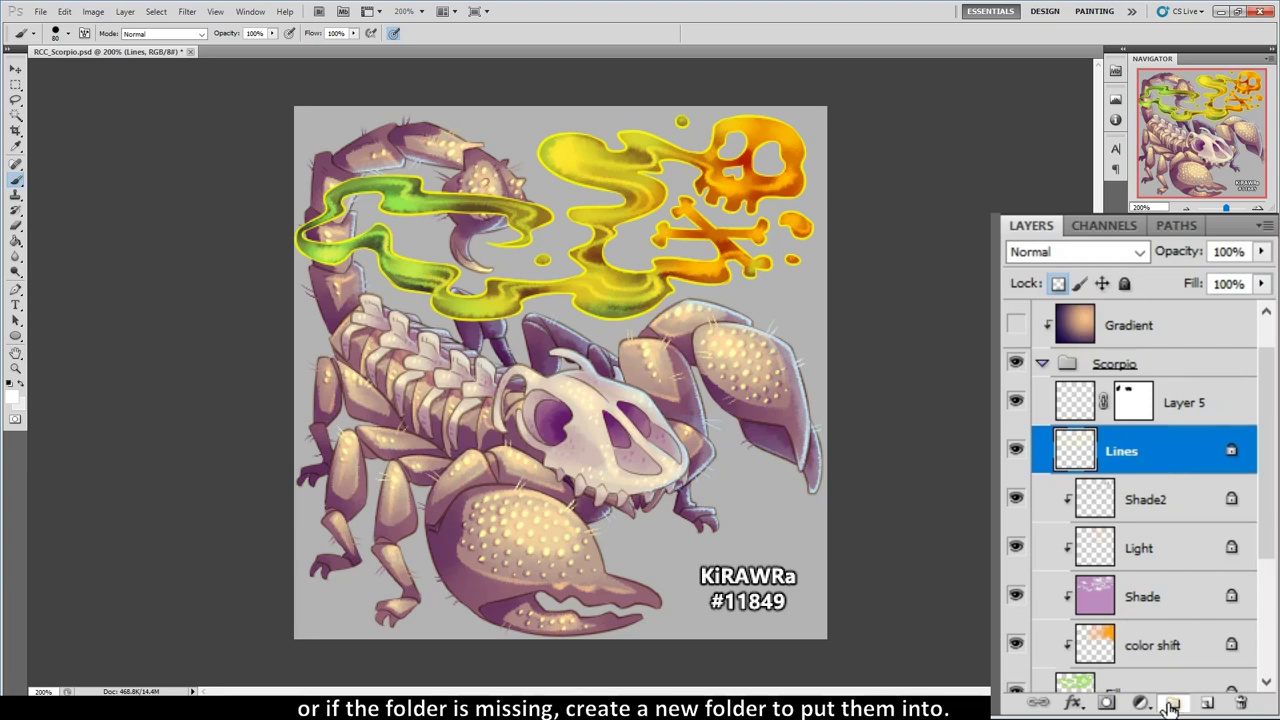
Create a new folder and name it Smoke.
click(1173, 702)
double_click(1143, 441)
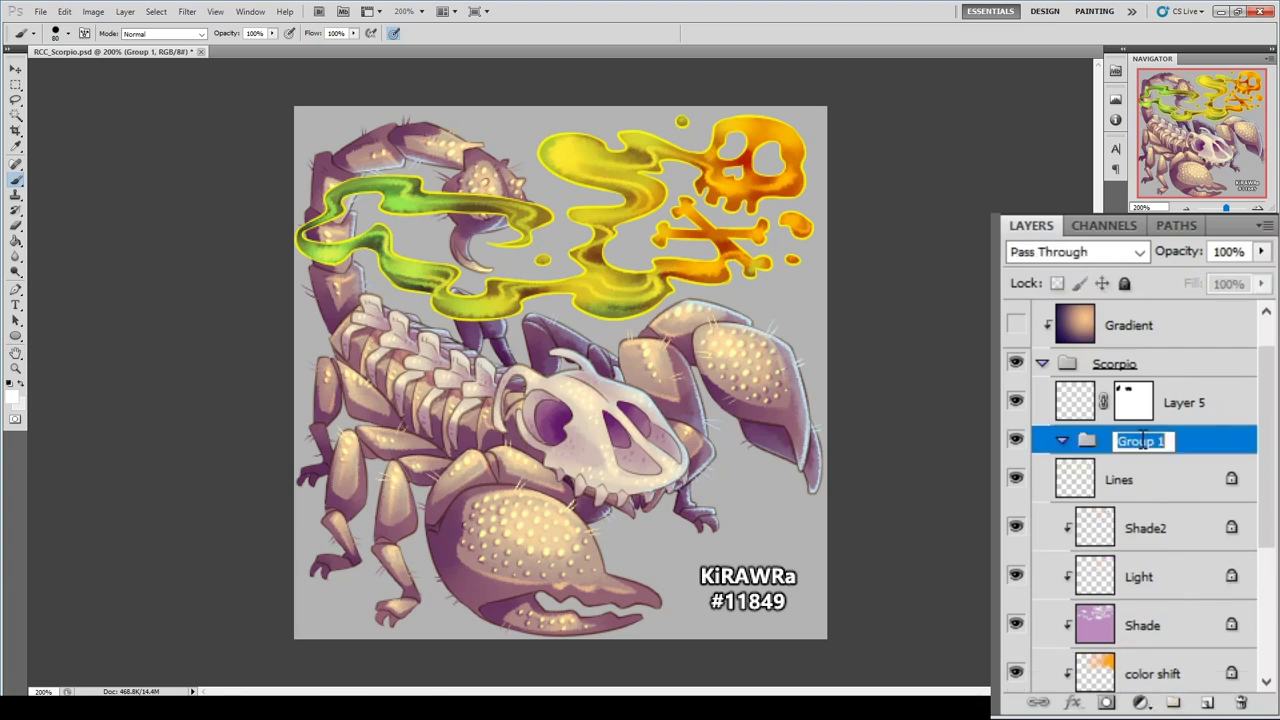
text(Smoke)
key(Return)
Move Lines through Fill into the new Smoke folder and transfer Layer 5's mask onto it.
click(1150, 483)
scroll(1178, 515, down, 2)
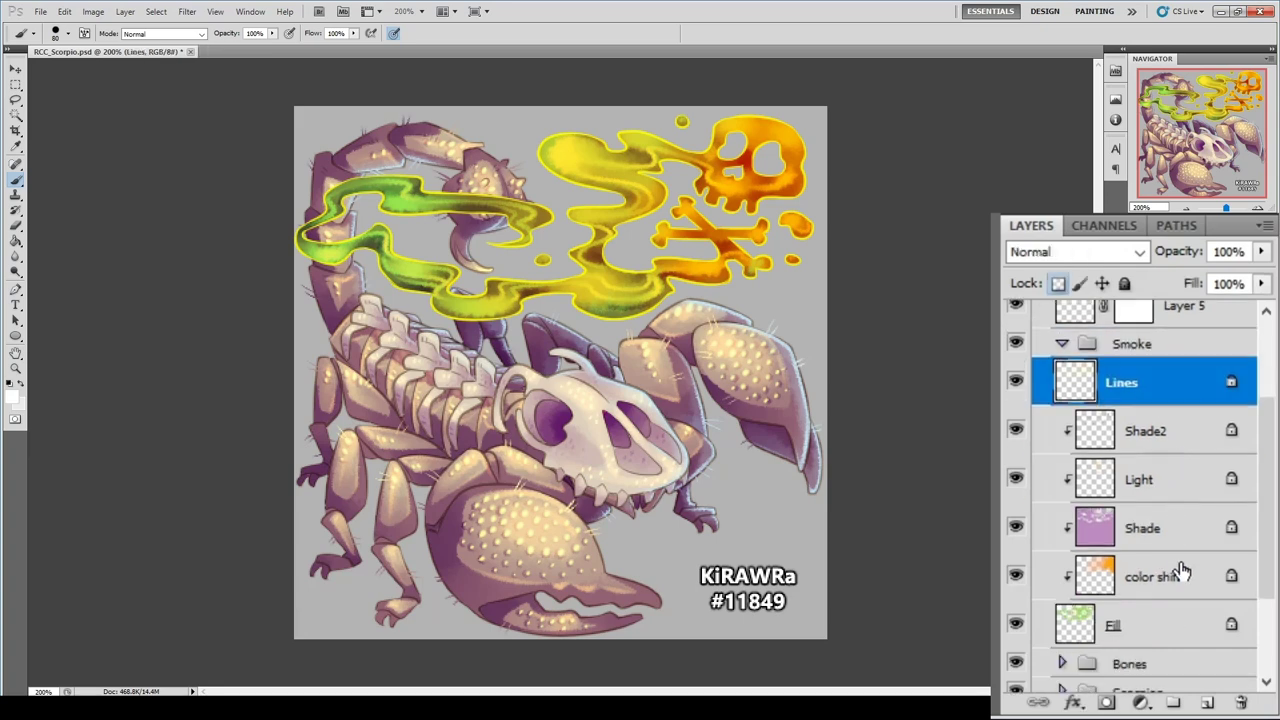
shift+click(1175, 640)
scroll(1157, 517, up, 2)
drag(1142, 440, 1130, 397)
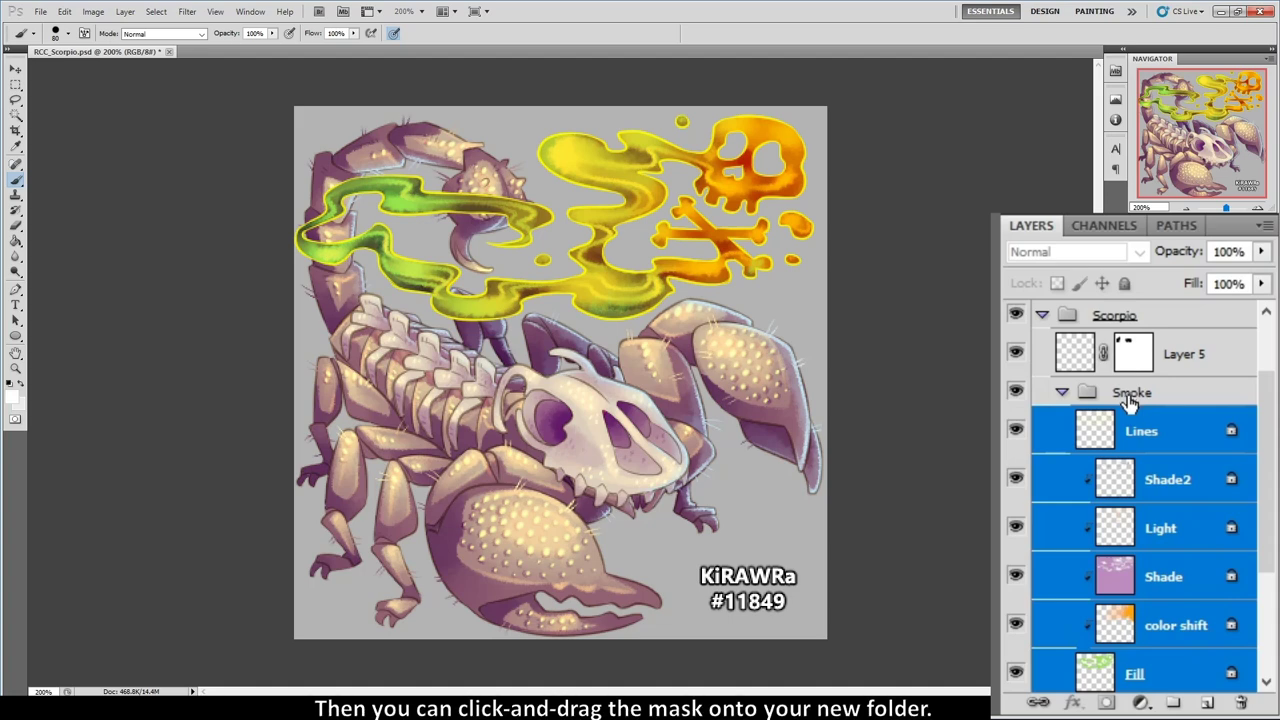
drag(1135, 355, 1145, 403)
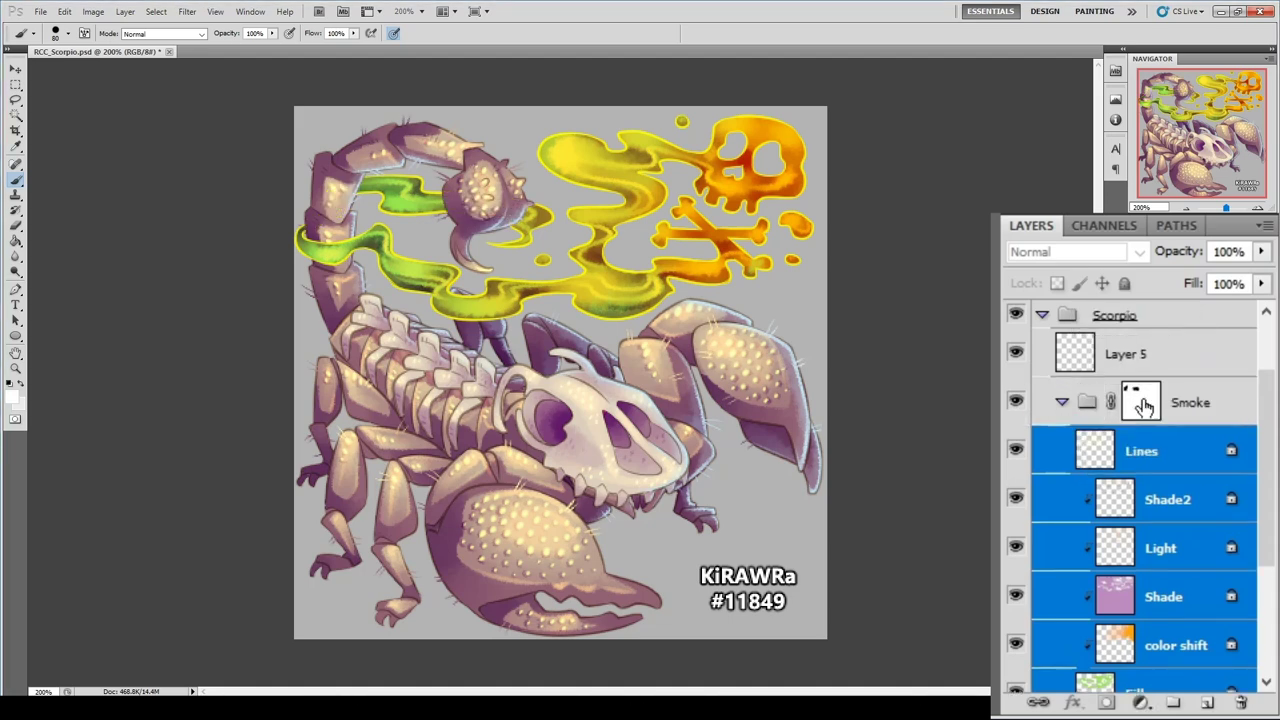
click(1062, 402)
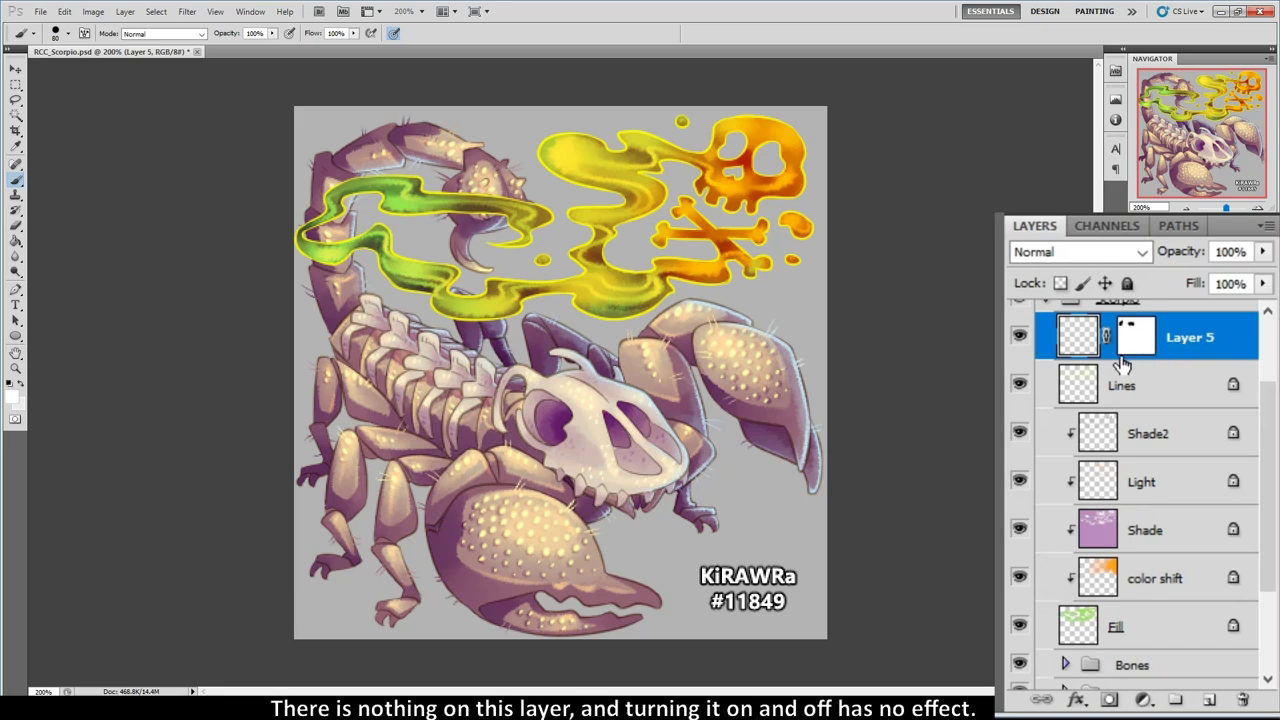
Toggle Layer 5 to check its effect, then copy its mask onto Lines and from Lines onto Shade2.
click(1019, 338)
click(1019, 338)
click(1019, 338)
click(1019, 338)
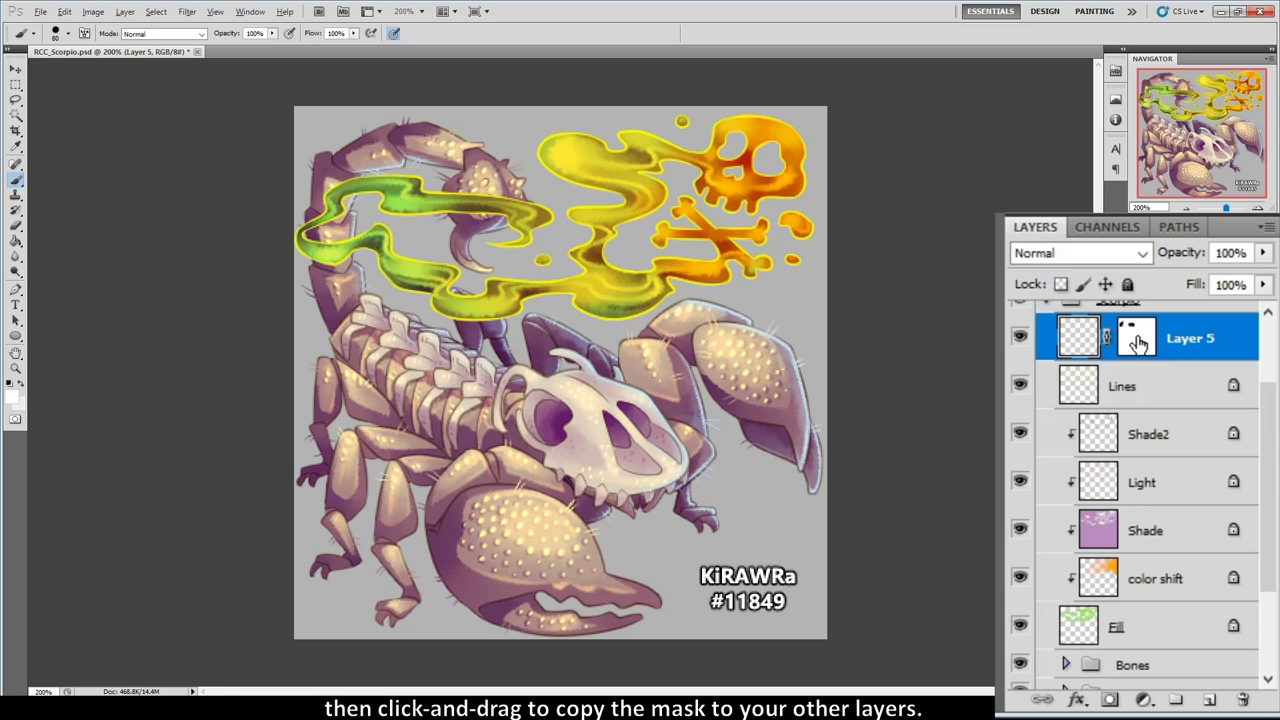
drag(1138, 343, 1152, 390)
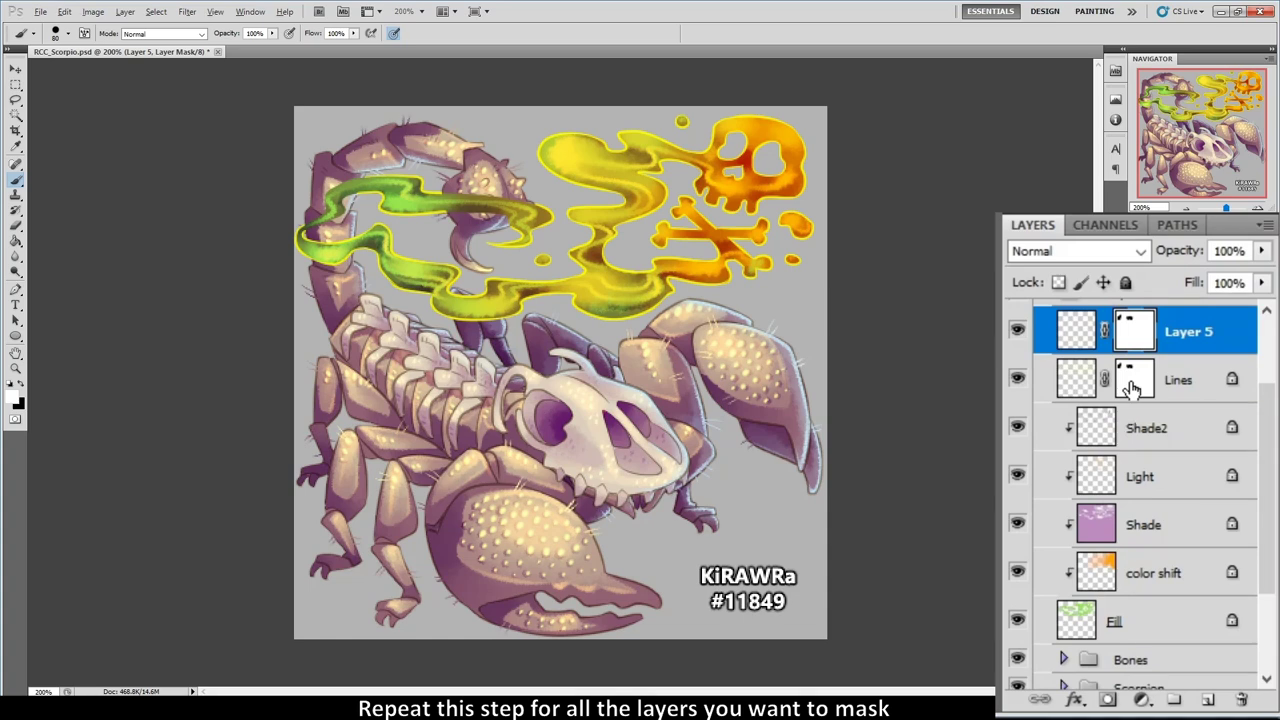
drag(1131, 389, 1160, 622)
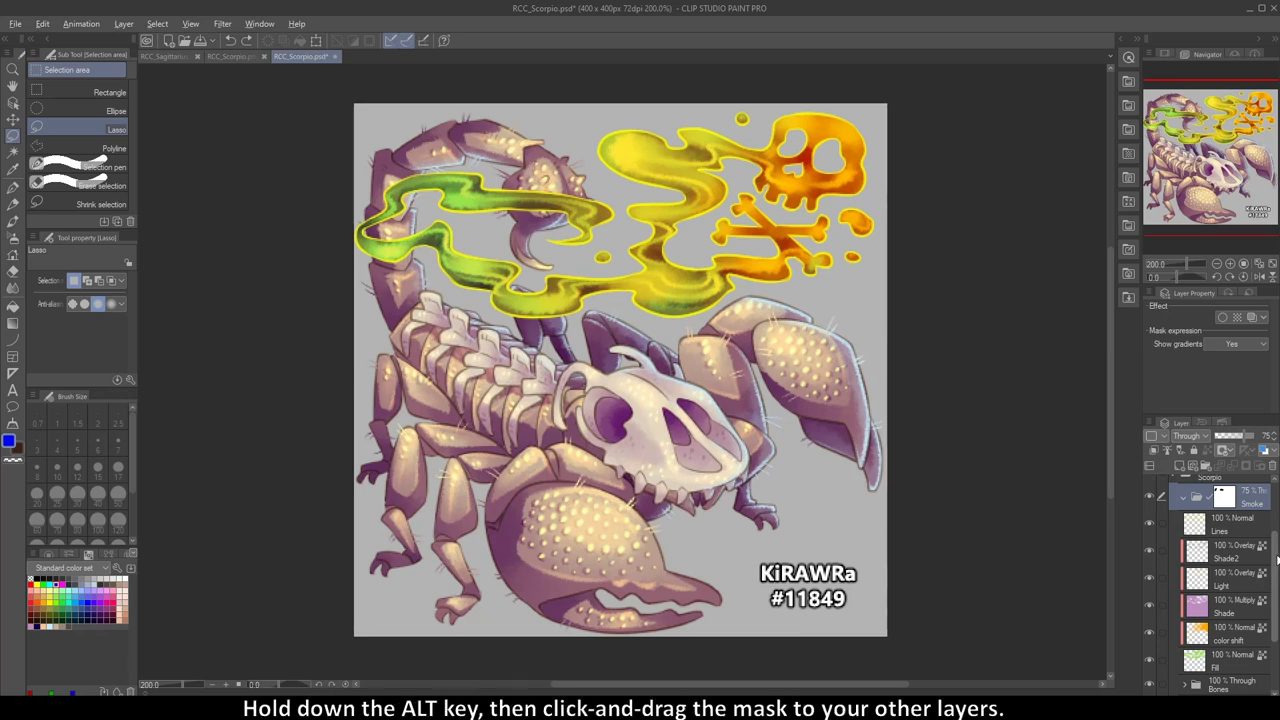
Alt-drag the Smoke folder's mask onto Lines, then from Lines onto Shade2 and Light.
drag(1224, 497, 1224, 527)
drag(1192, 425, 1198, 466)
drag(1200, 466, 1199, 651)
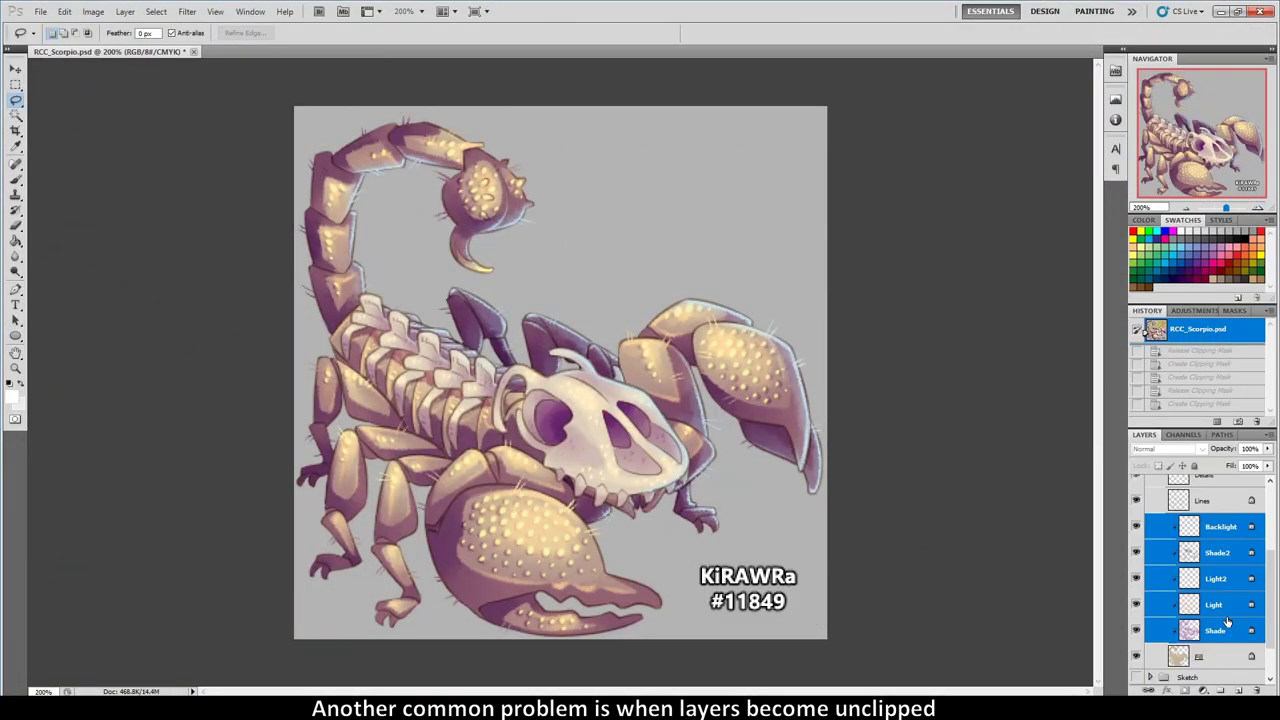
Turn off colour proofing, release the shading layers' clipping and paint blue stripes across the scorpion.
key(ctrl+y)
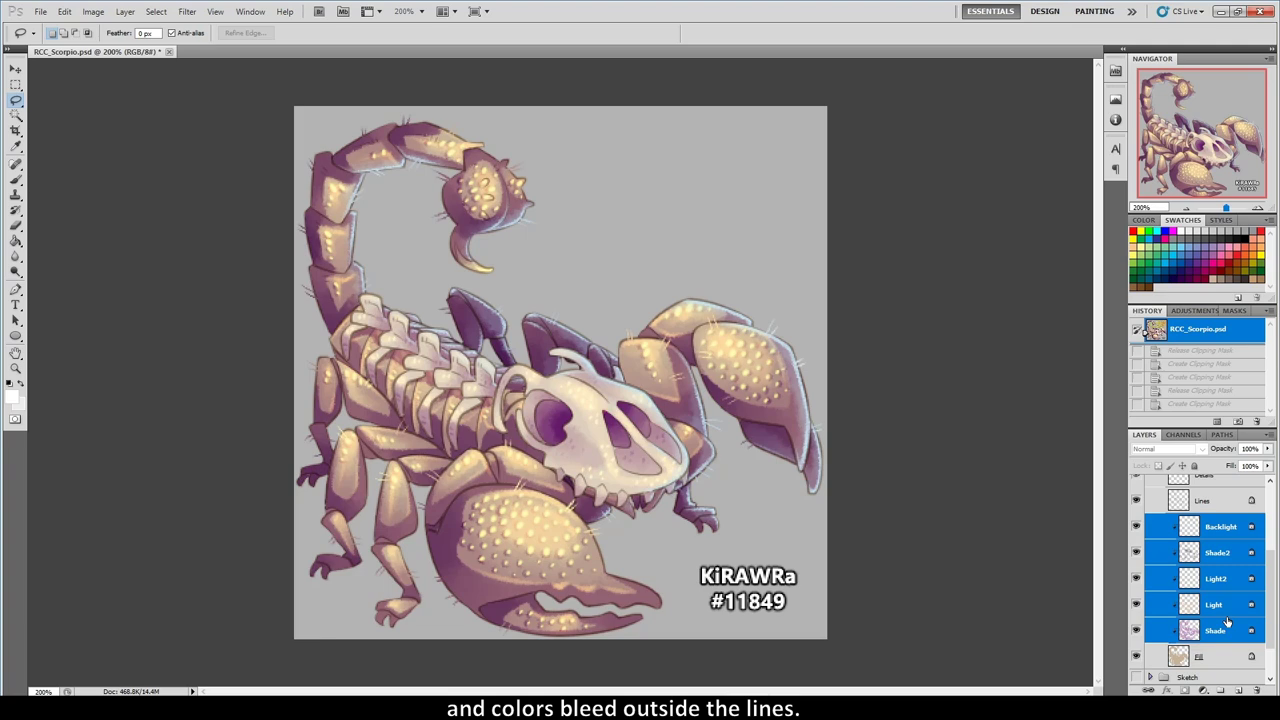
click(1228, 622)
key(ctrl+alt+g)
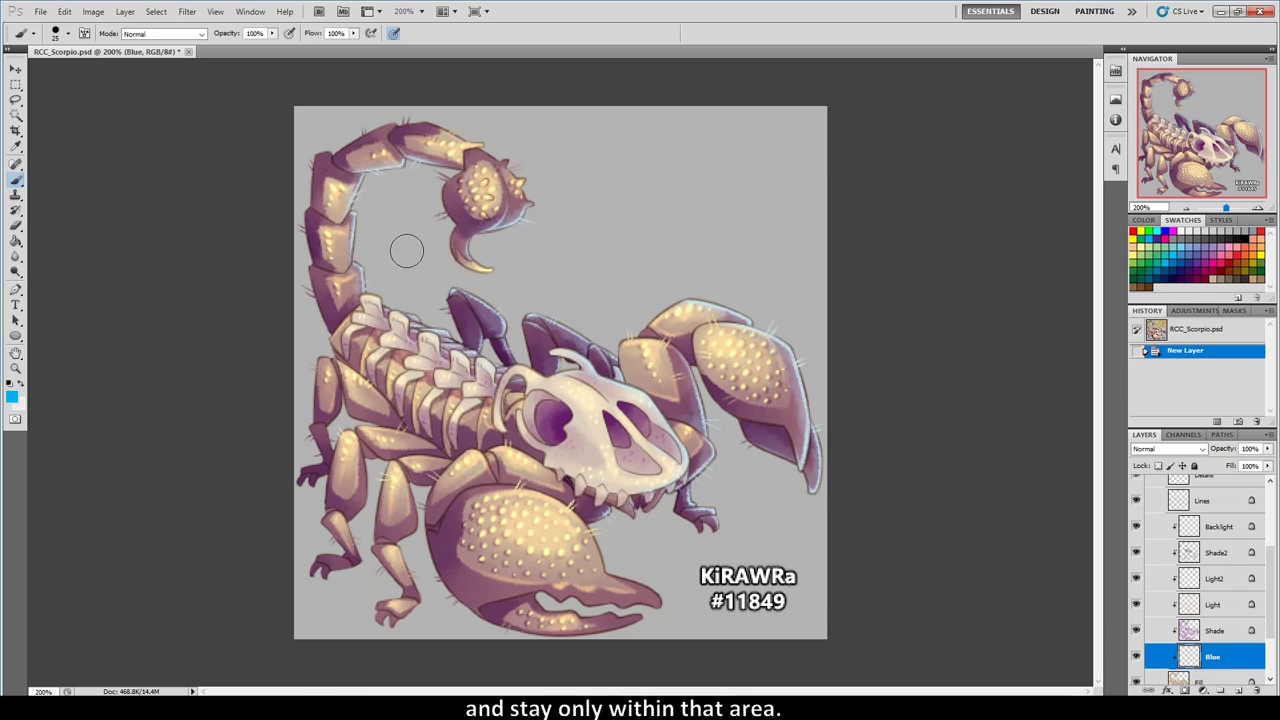
mouse_move(340, 265)
mouse_down()
mouse_move(278, 343)
mouse_move(355, 377)
mouse_move(564, 309)
mouse_move(603, 343)
mouse_move(314, 405)
mouse_move(288, 457)
mouse_move(542, 410)
mouse_move(843, 388)
mouse_move(397, 475)
mouse_move(307, 516)
mouse_move(771, 502)
mouse_move(495, 543)
mouse_move(371, 578)
mouse_move(598, 571)
mouse_move(639, 596)
mouse_move(492, 631)
mouse_move(710, 615)
mouse_up()
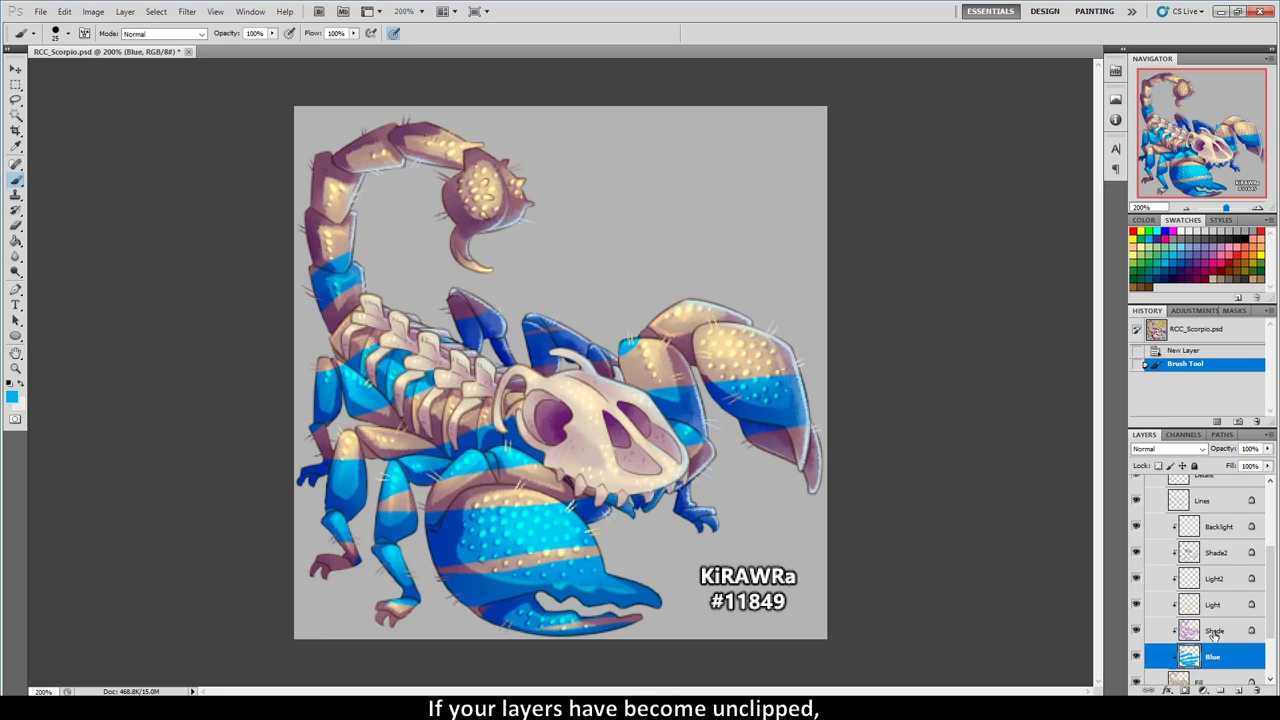
key(ctrl+alt+g)
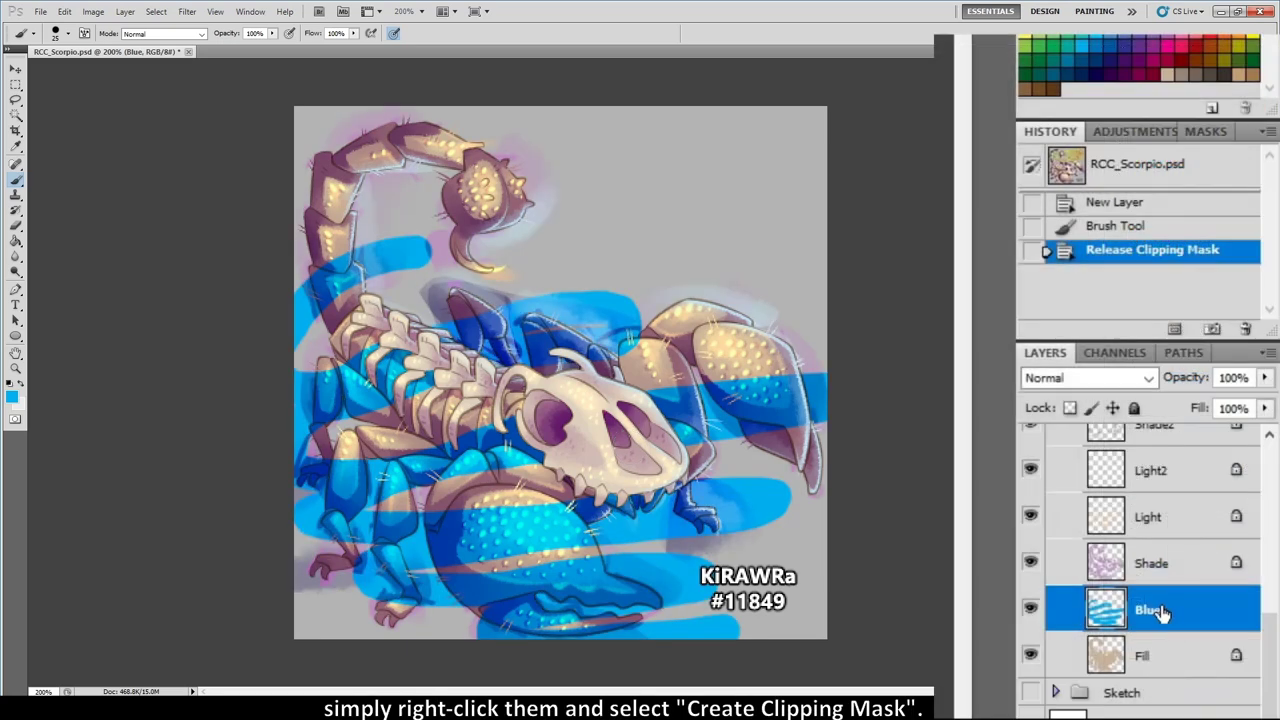
Clip the Blue layer, then Backlight, Shade2 and Light2, to the layers below.
right_click(1190, 612)
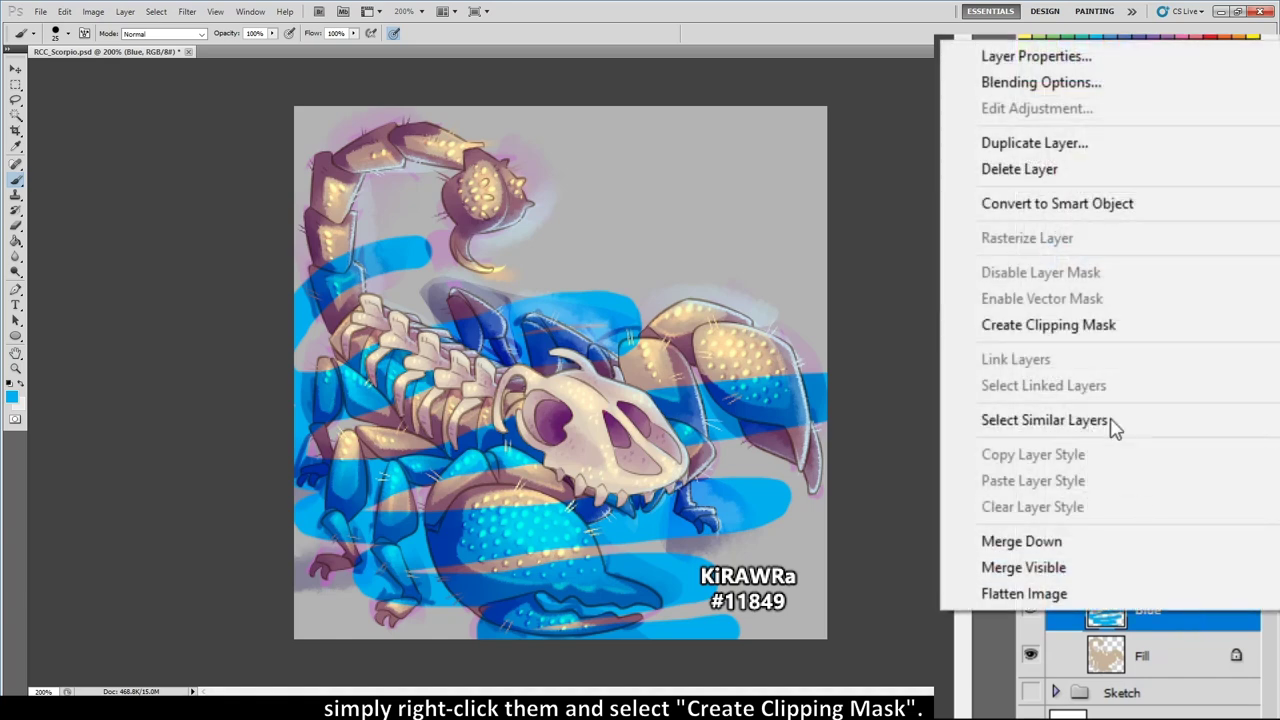
click(1024, 328)
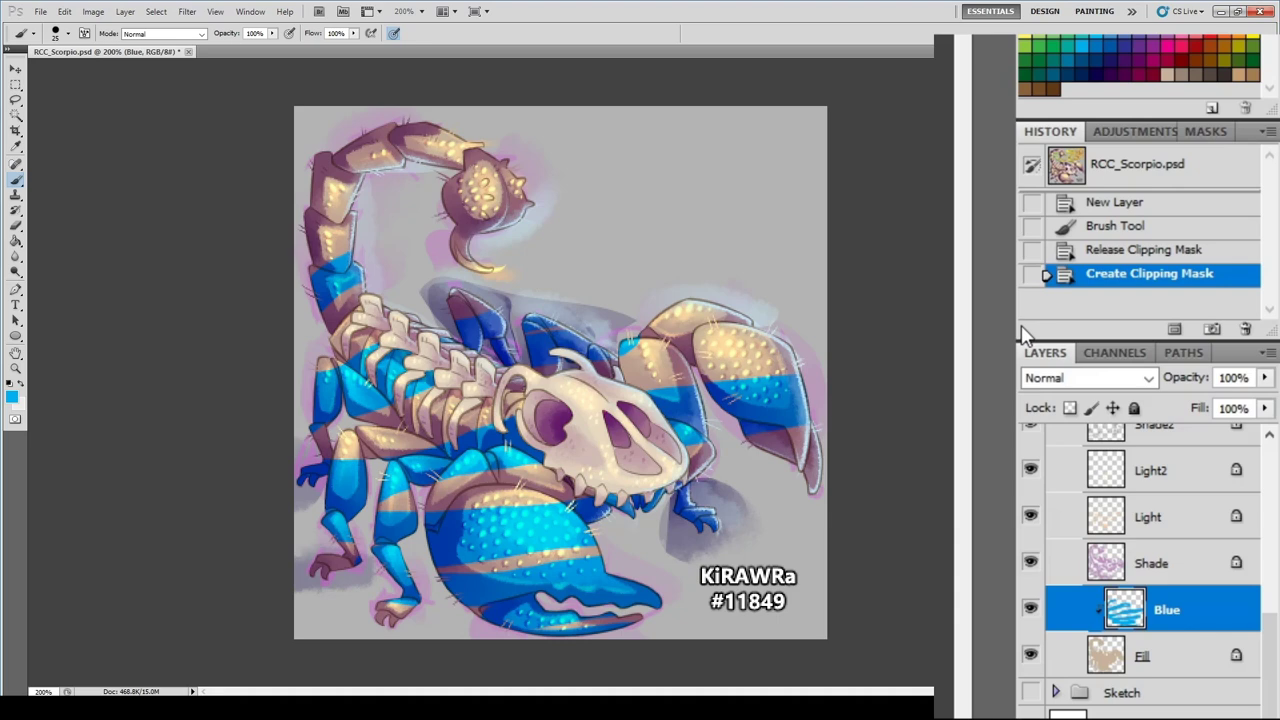
click(1172, 568)
scroll(1172, 588, up, 4)
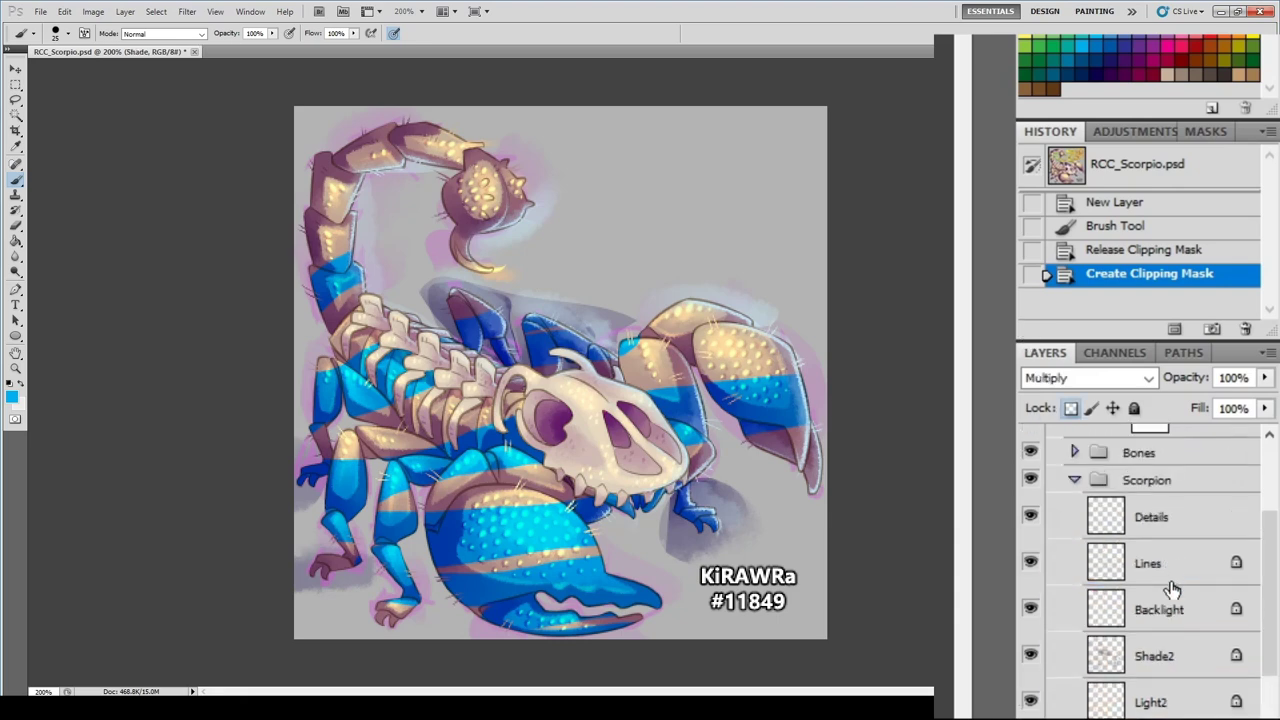
shift+click(1167, 610)
right_click(1167, 606)
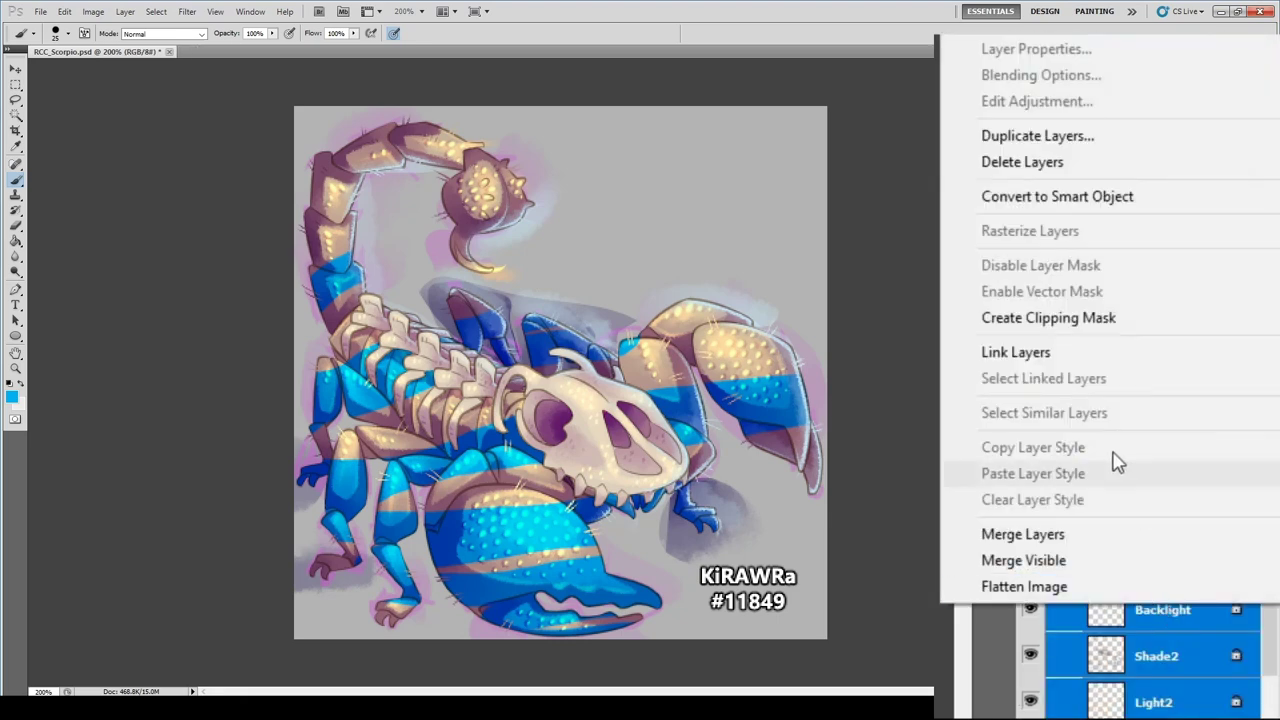
click(1028, 322)
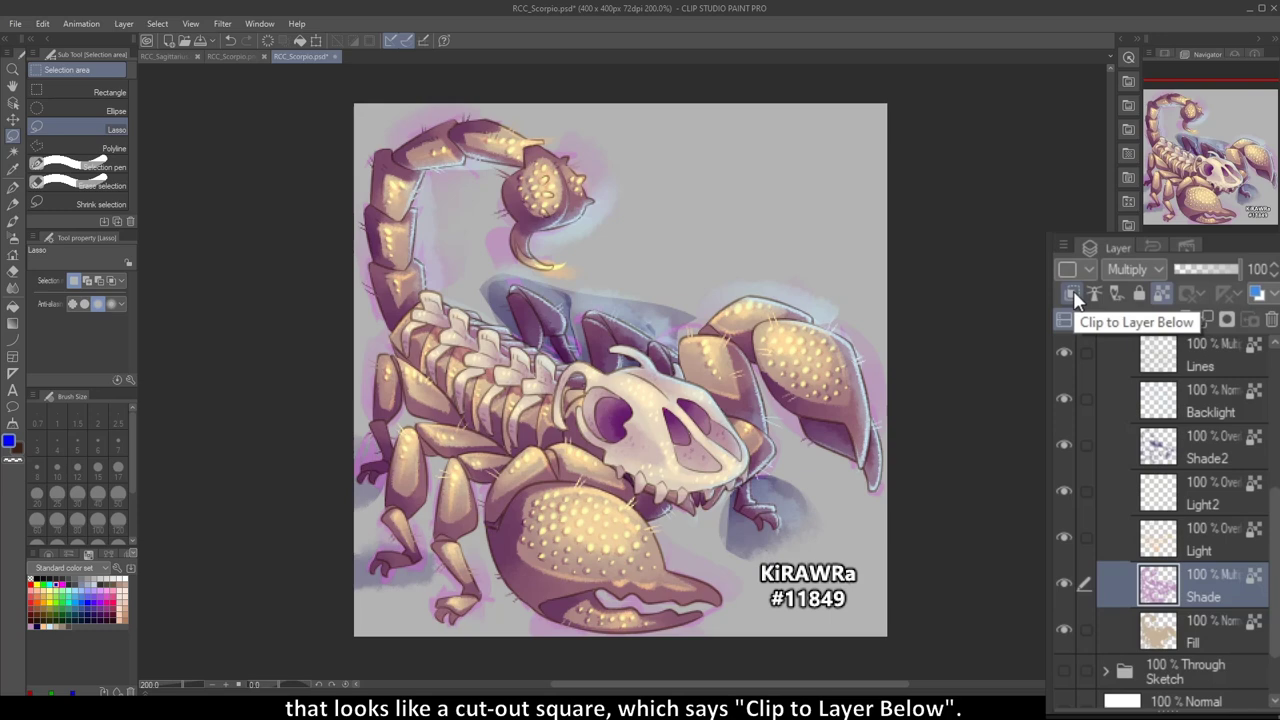
Clip Shade to the layer below, then clip Light, Light2, Shade2 and Backlight together, and select Fill.
click(1073, 292)
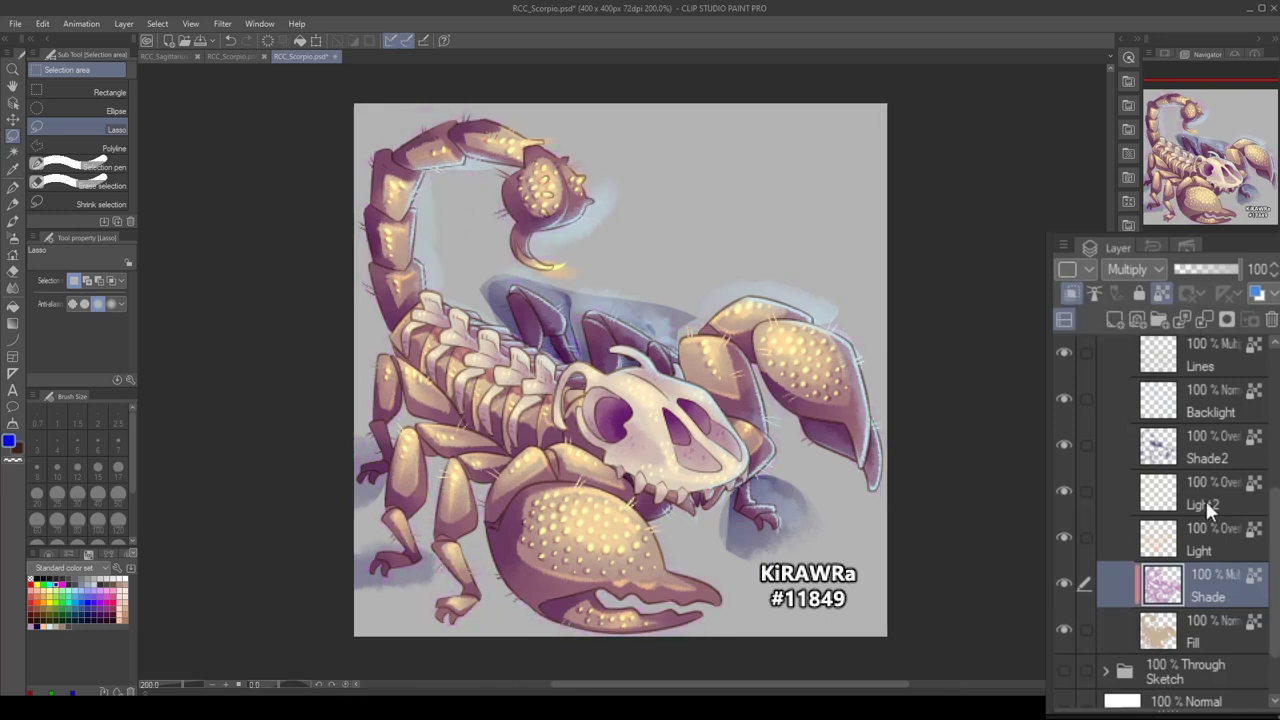
click(1208, 538)
scroll(1209, 535, up, 1)
shift+click(1193, 426)
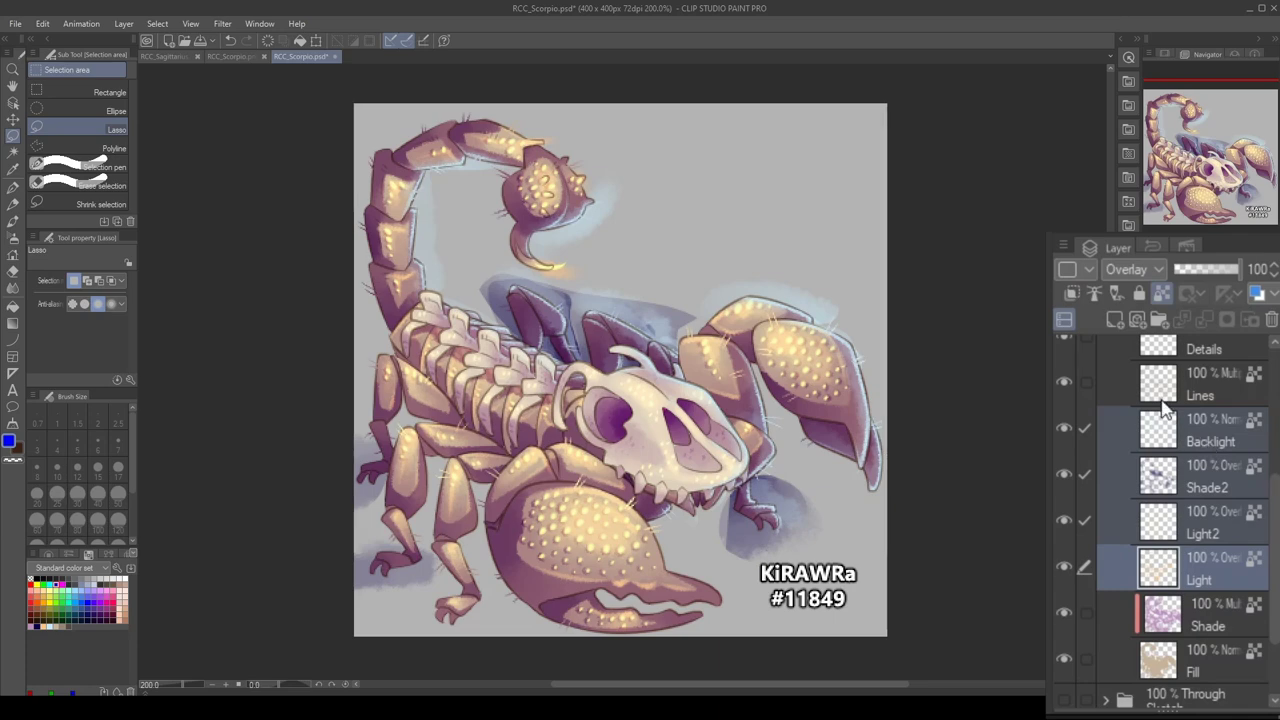
click(1066, 290)
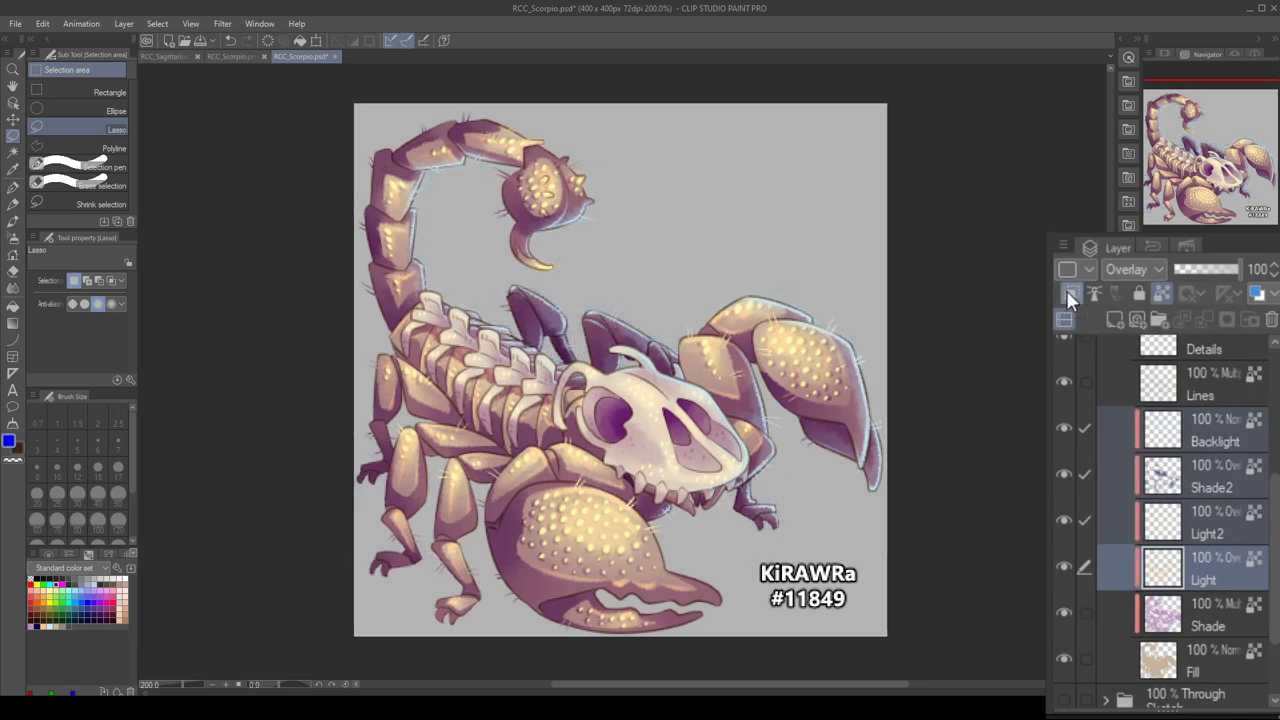
scroll(1188, 615, down, 1)
click(1188, 615)
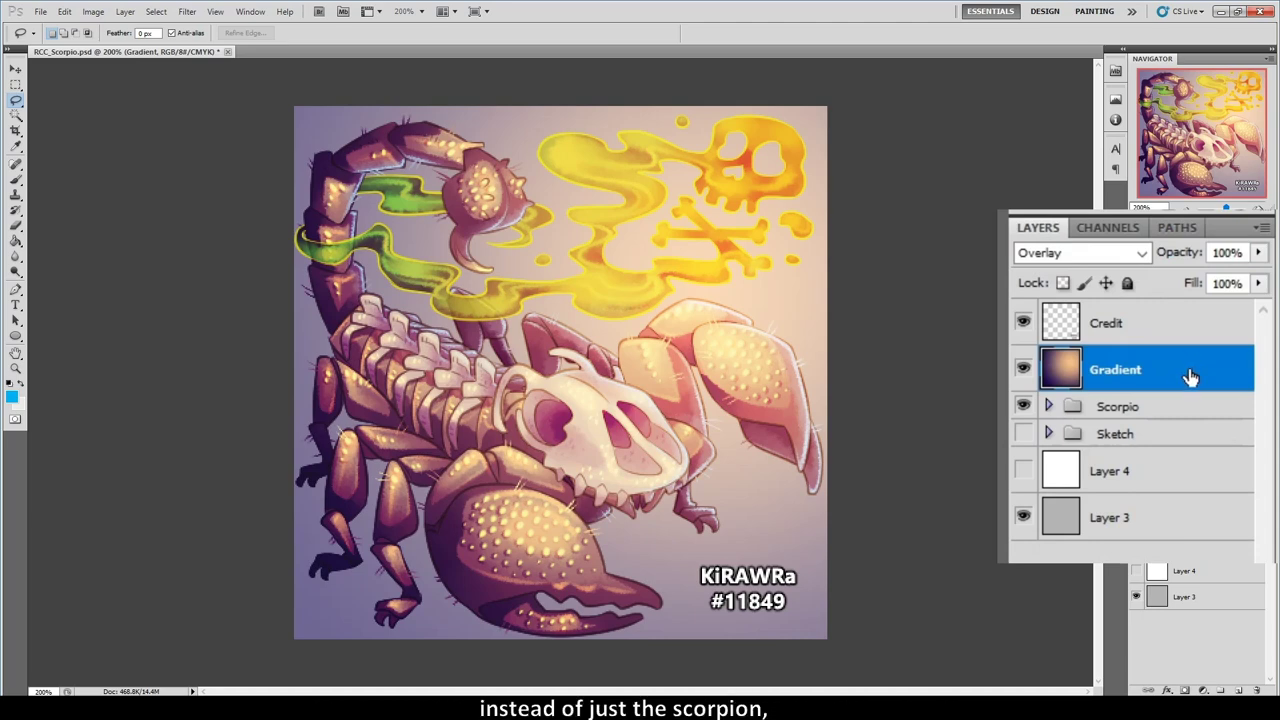
Toggle the Gradient layer to compare its tint, select the Scorpio folder, then switch Gradient off.
click(1023, 370)
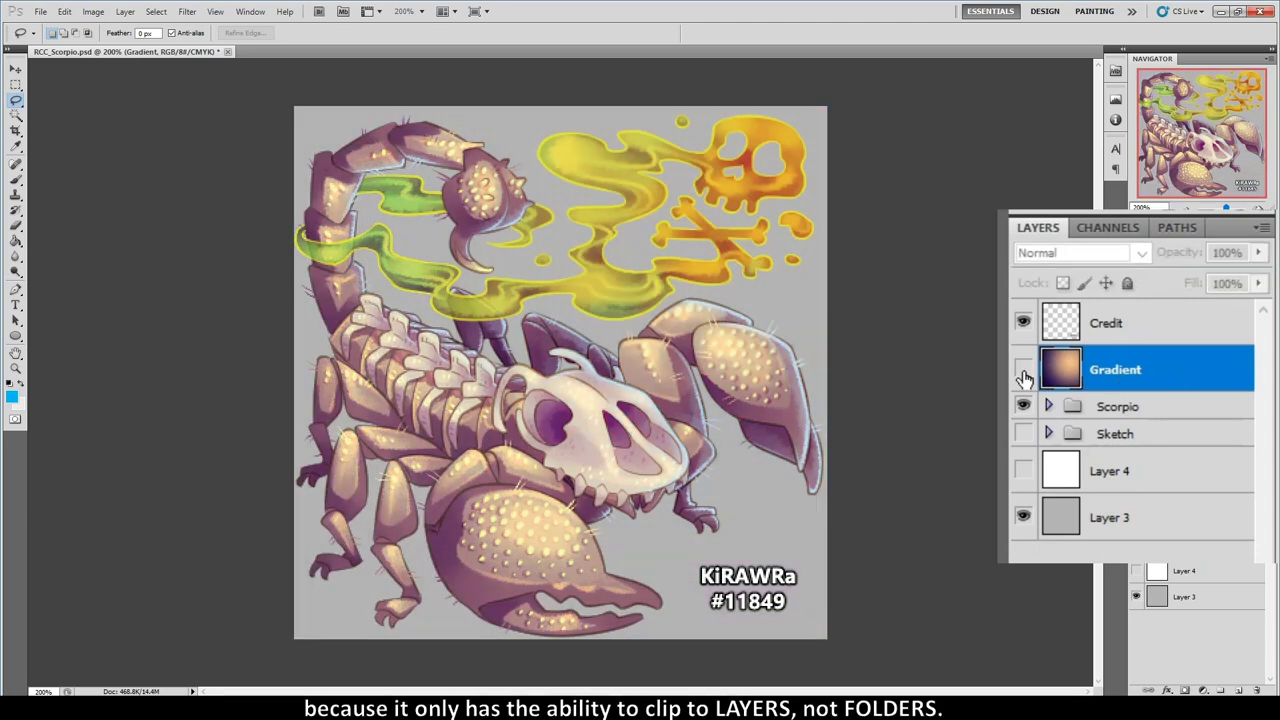
click(1023, 370)
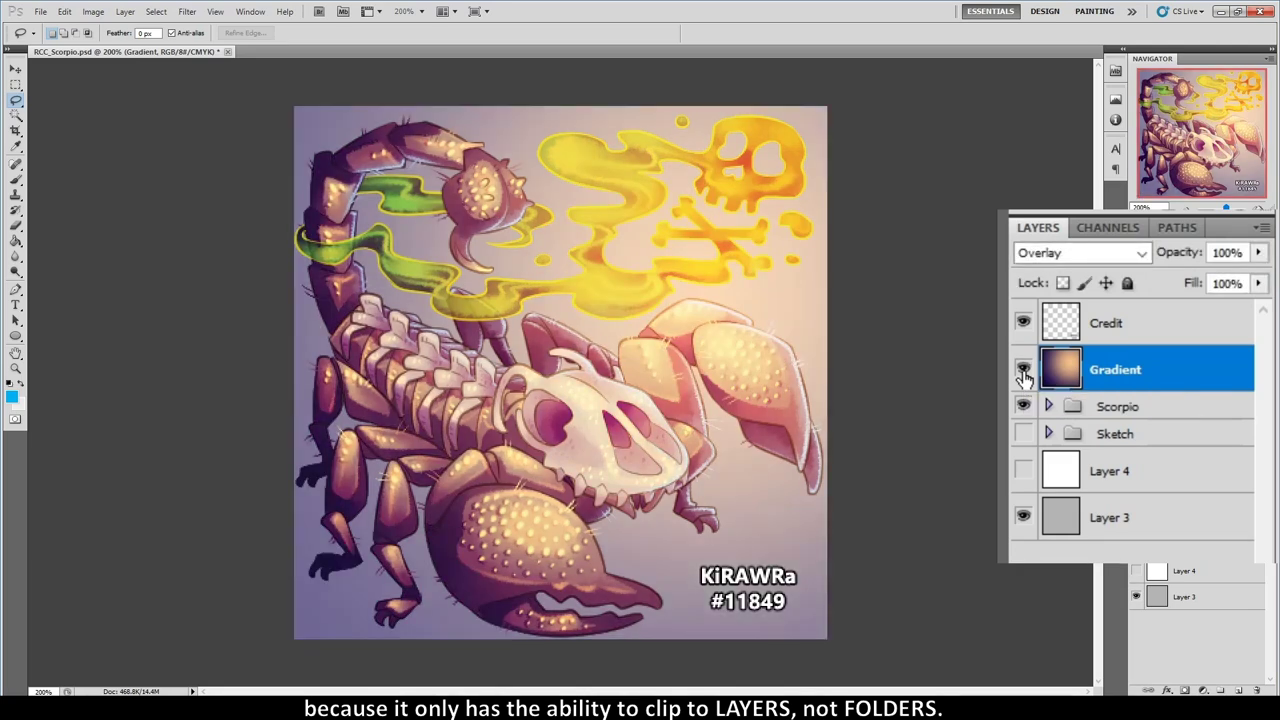
click(1234, 538)
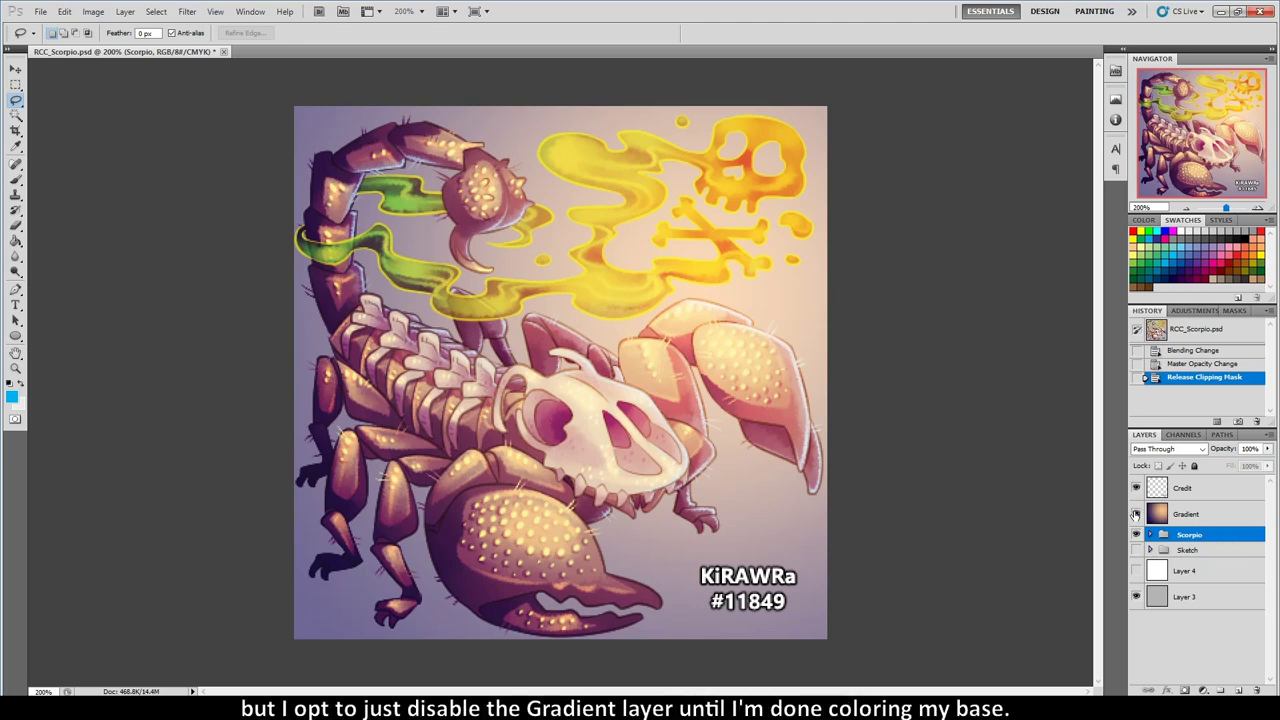
click(1135, 514)
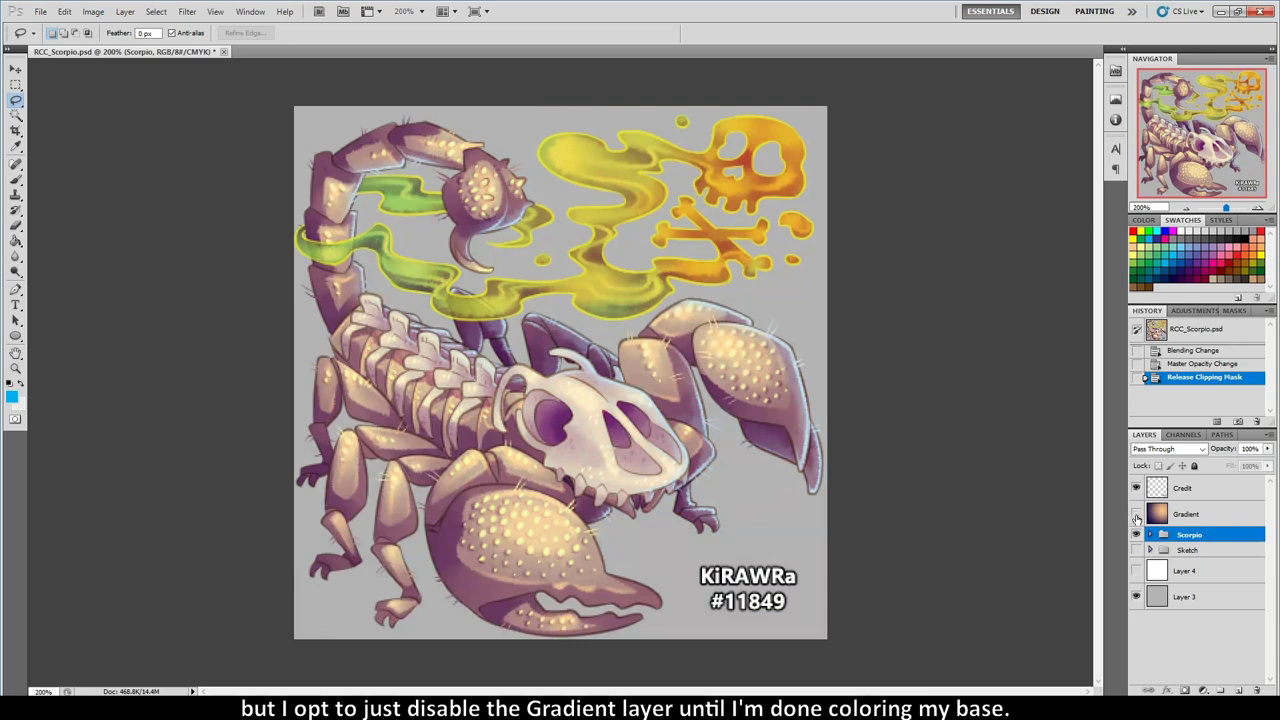
Add a new layer above Fill, clipped to the scorpion and filled blue.
click(1150, 536)
click(1200, 623)
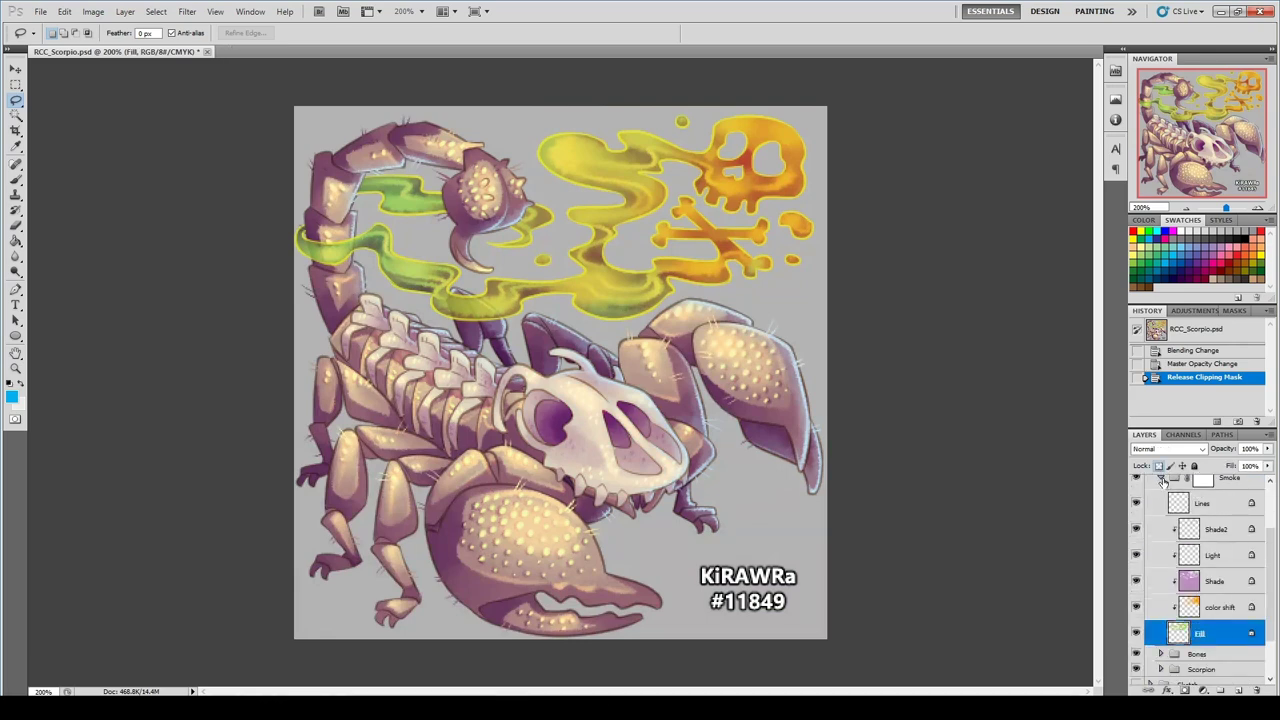
key(ctrl+shift+alt+n)
key(g)
click(776, 408)
key(l)
Add another clipped layer and brush purple shading over the scorpion.
key(ctrl+shift+alt+n)
click(12, 397)
click(990, 420)
click(1170, 334)
key(b)
right_click(680, 405)
key(Return)
drag(465, 545, 829, 457)
drag(380, 170, 520, 200)
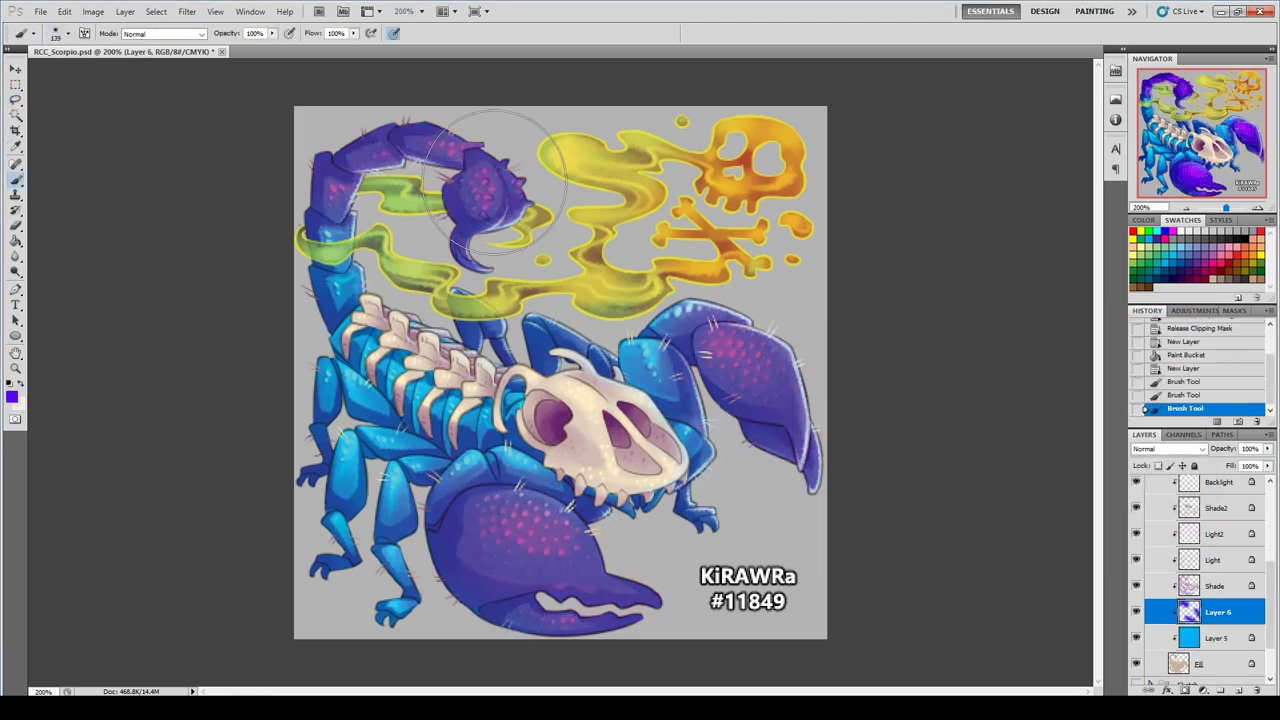
key(l)
scroll(1200, 560, up, 3)
Duplicate the Scorpio group as Scorpio copy, merge it, and hide the original Scorpio group.
click(1160, 514)
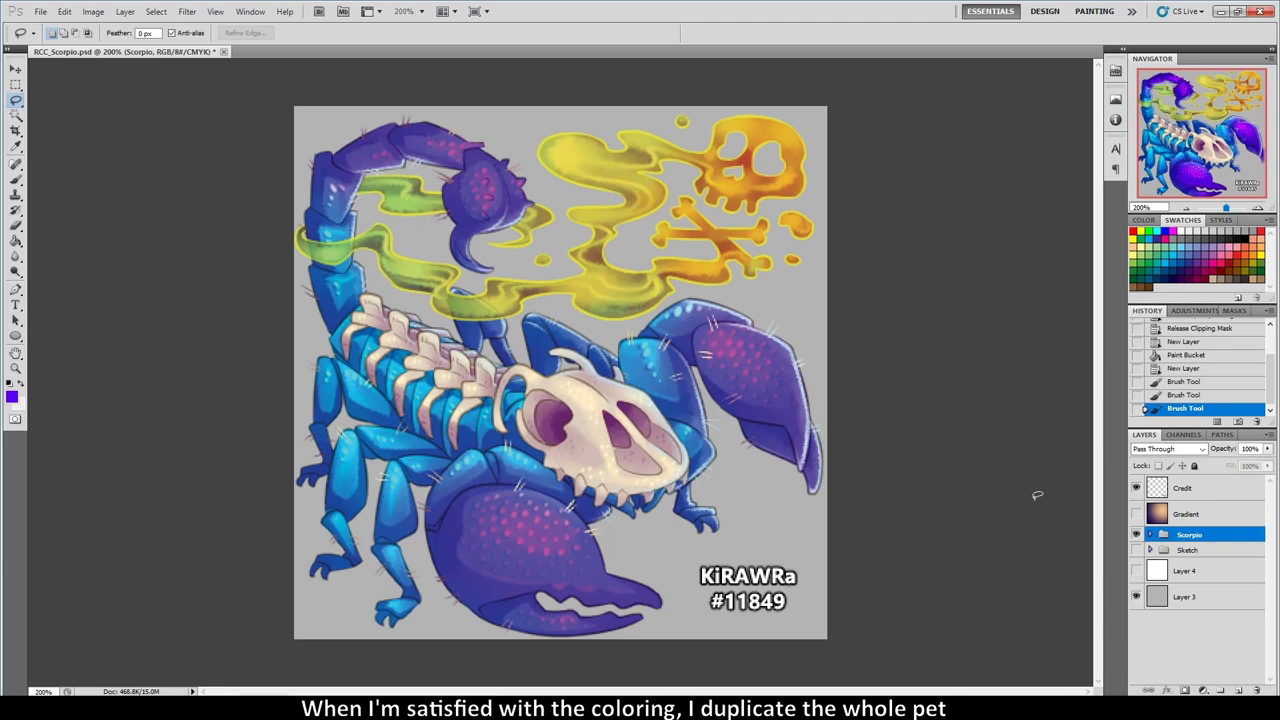
right_click(1228, 537)
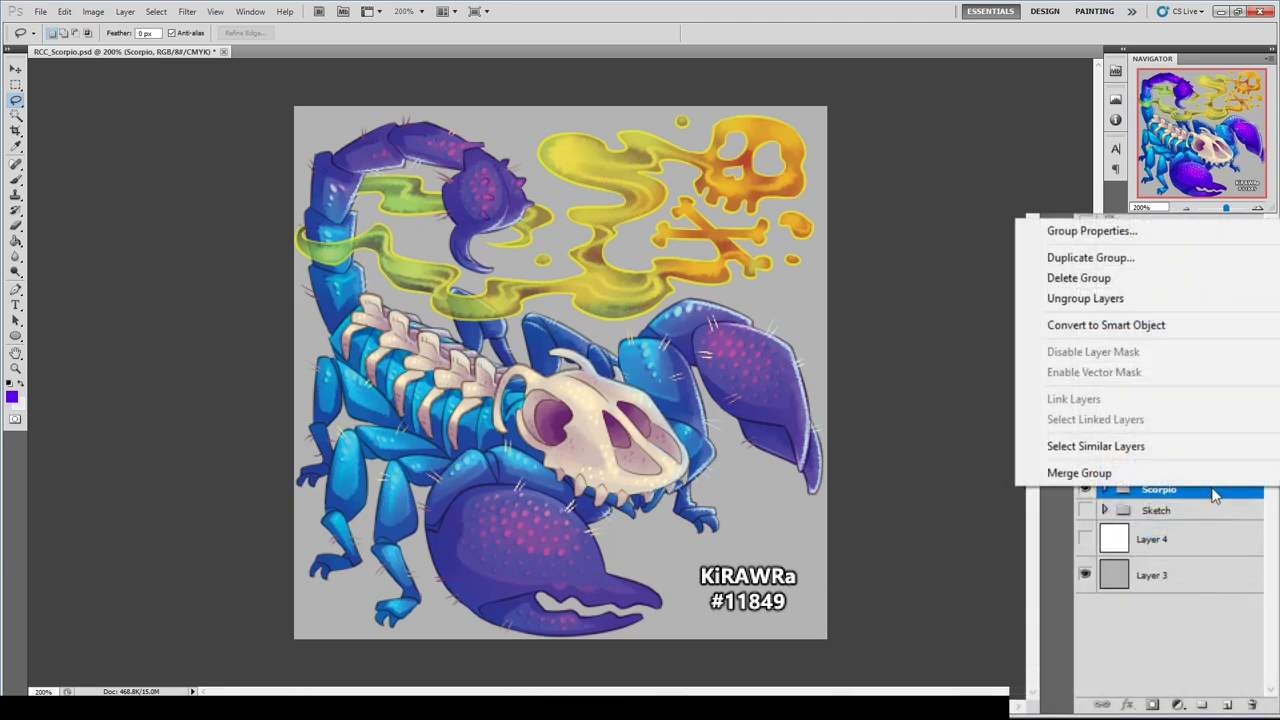
click(1050, 258)
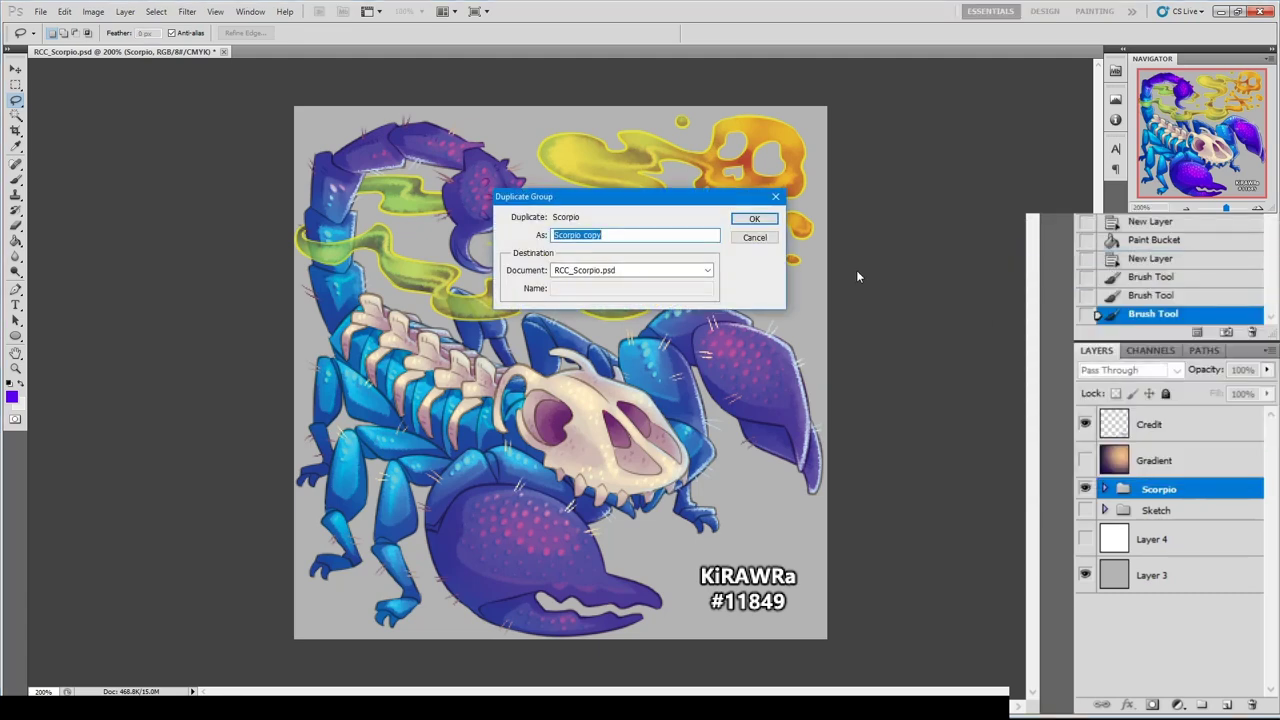
click(762, 218)
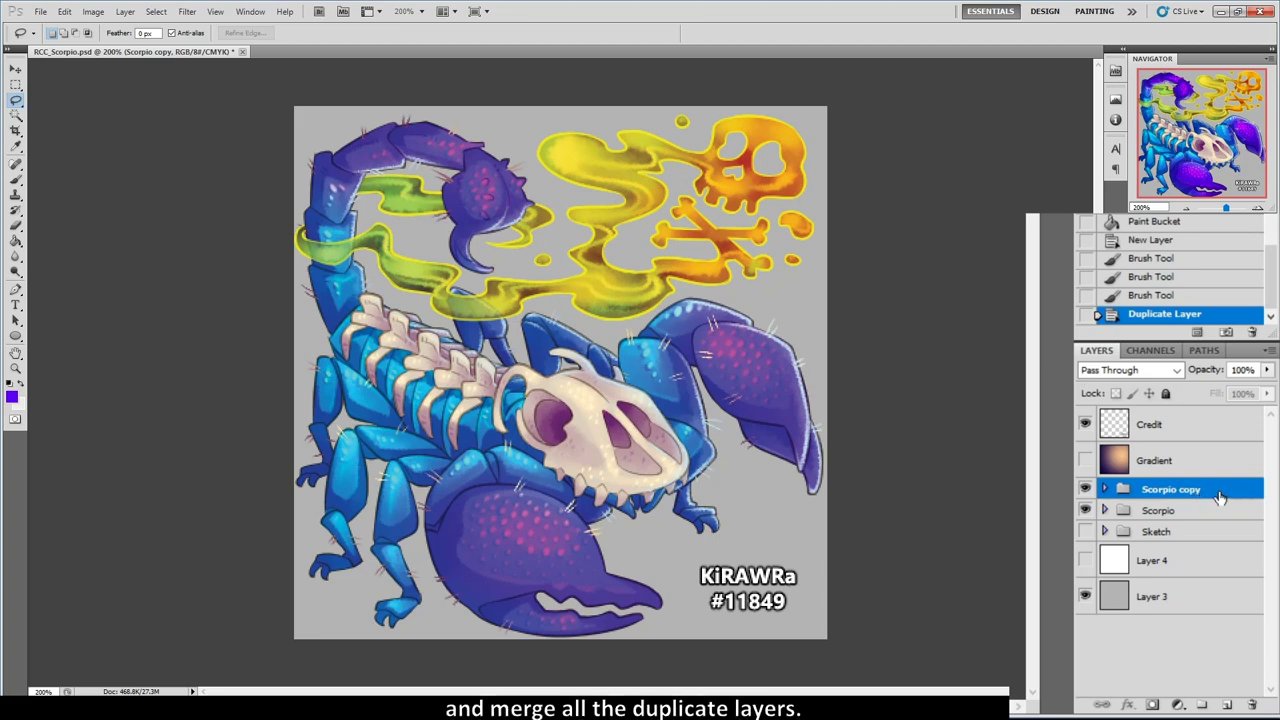
right_click(1220, 497)
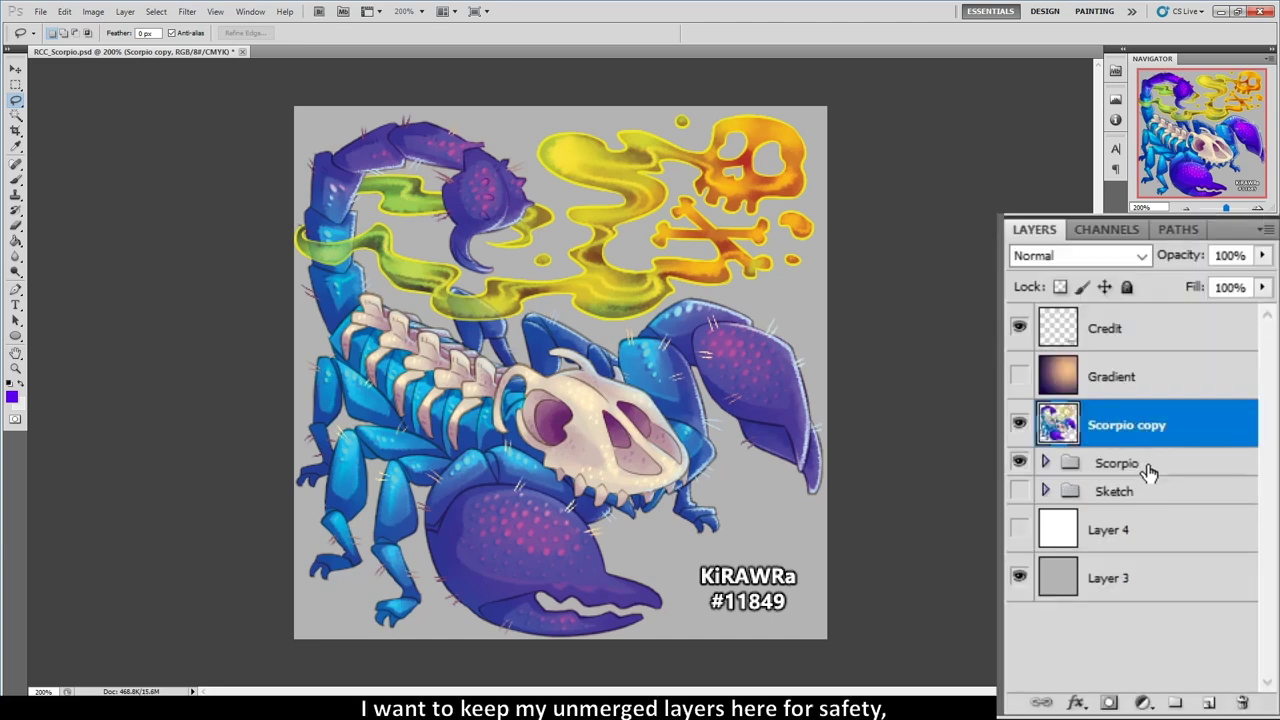
click(1148, 472)
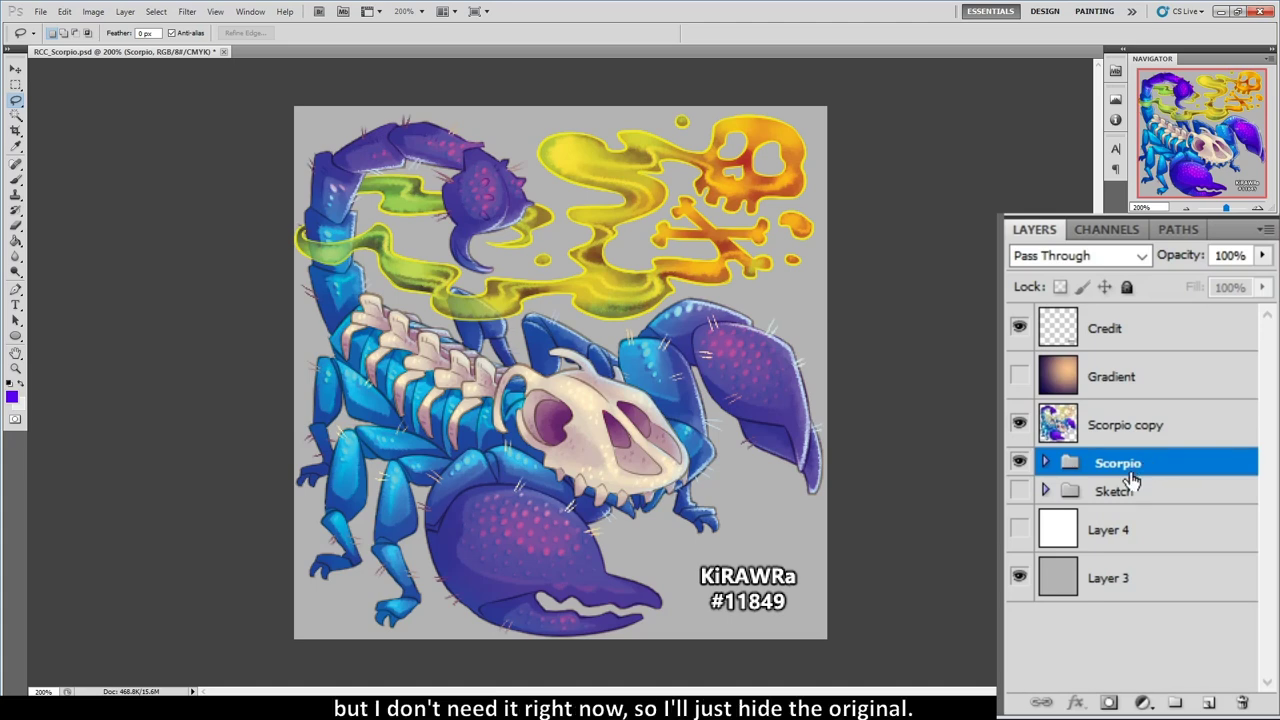
click(1019, 463)
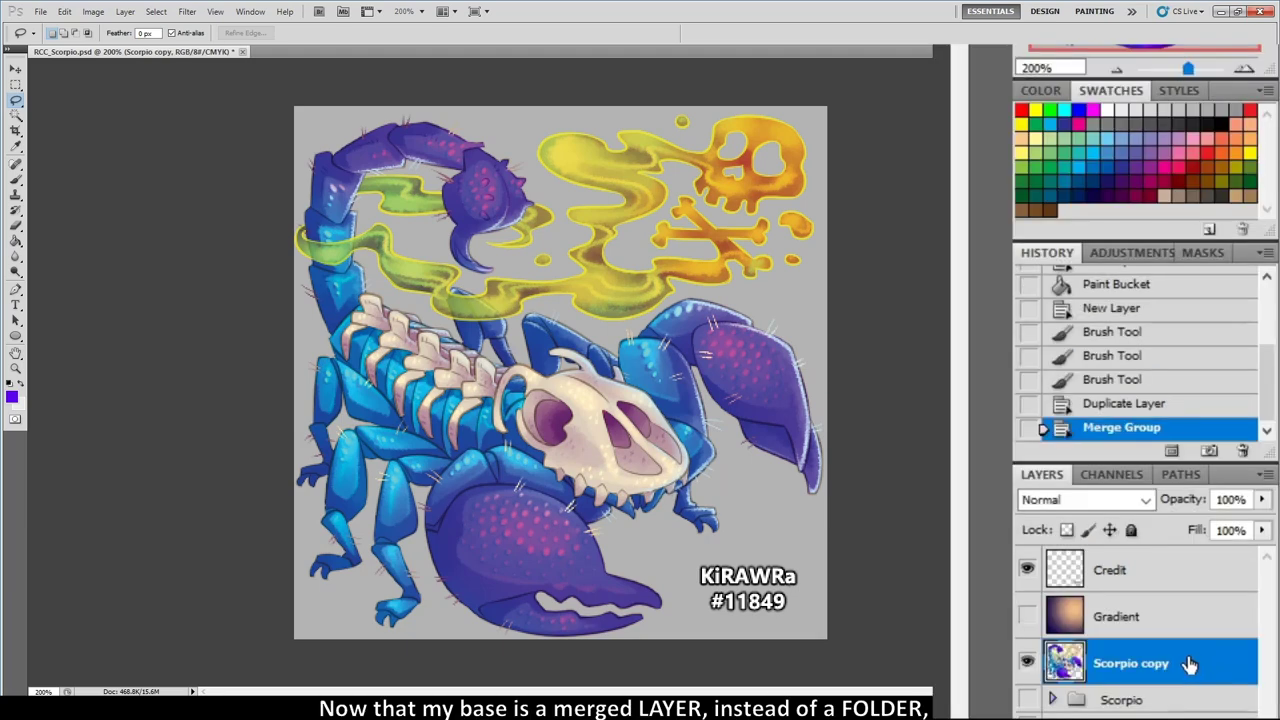
Show the Gradient layer, set it to Overlay, and clip it to the scorpion, toggling to compare.
click(1027, 617)
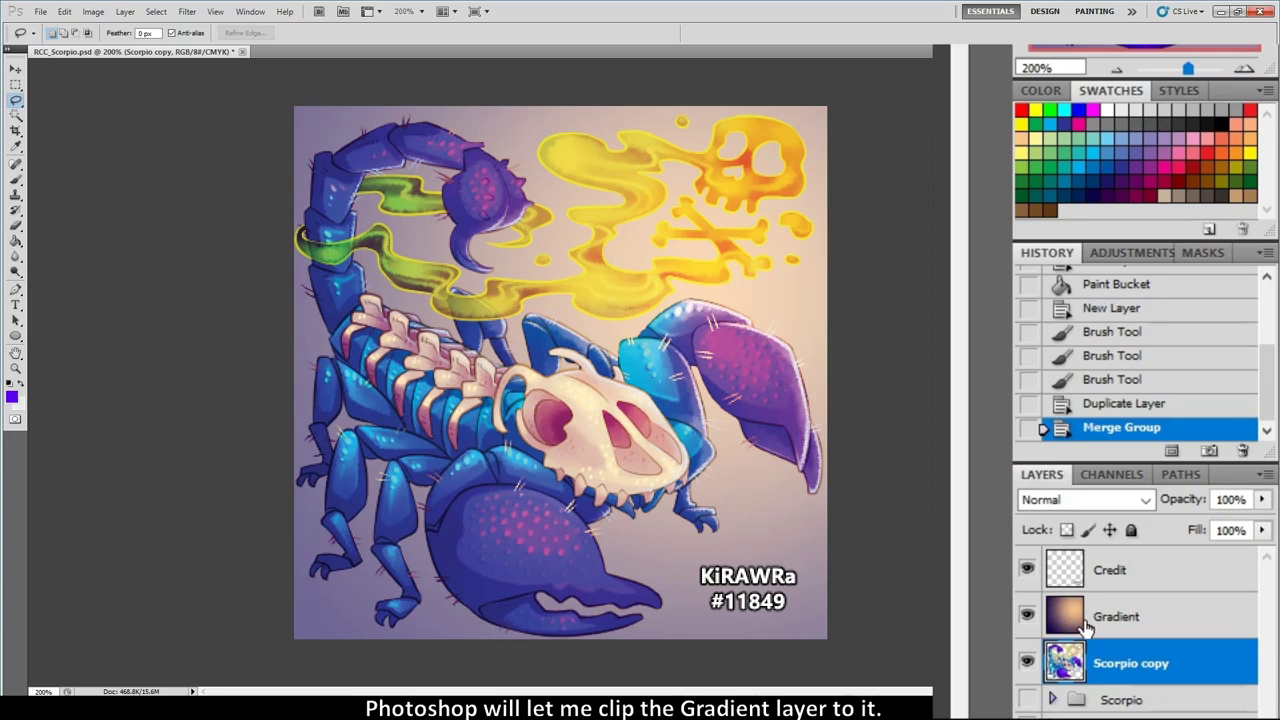
key(shift+alt+o)
right_click(1135, 628)
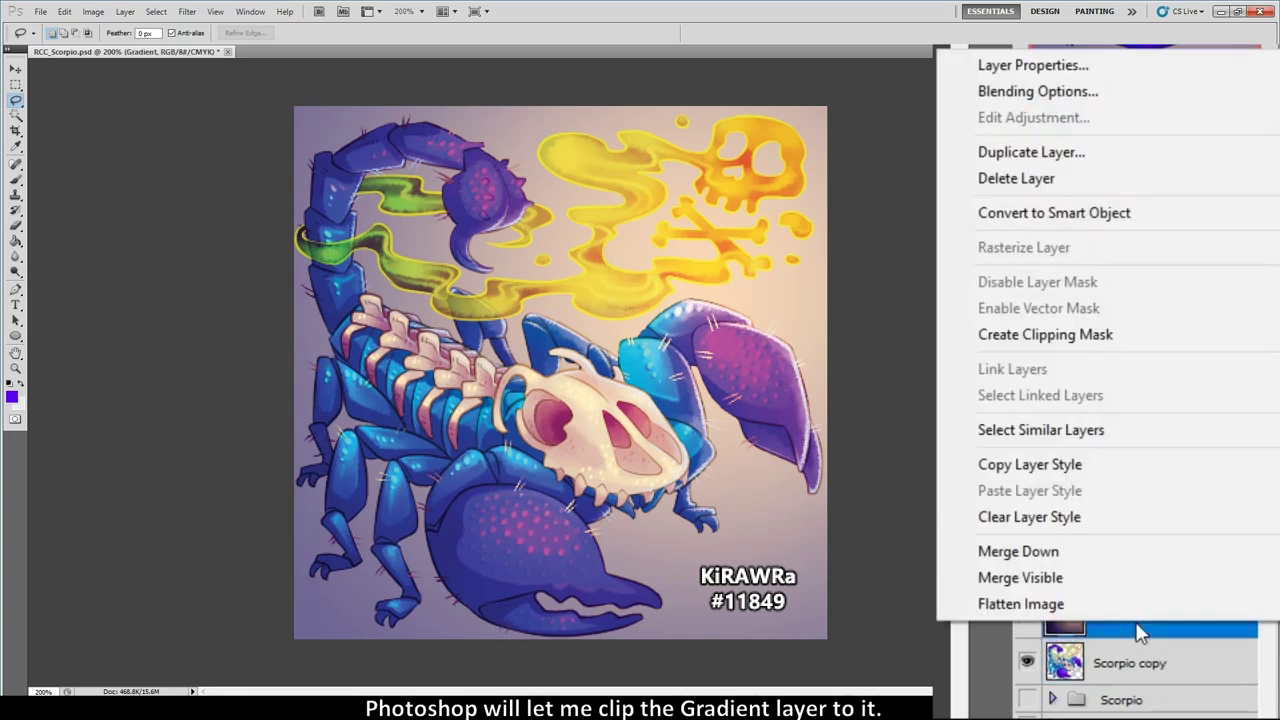
click(990, 335)
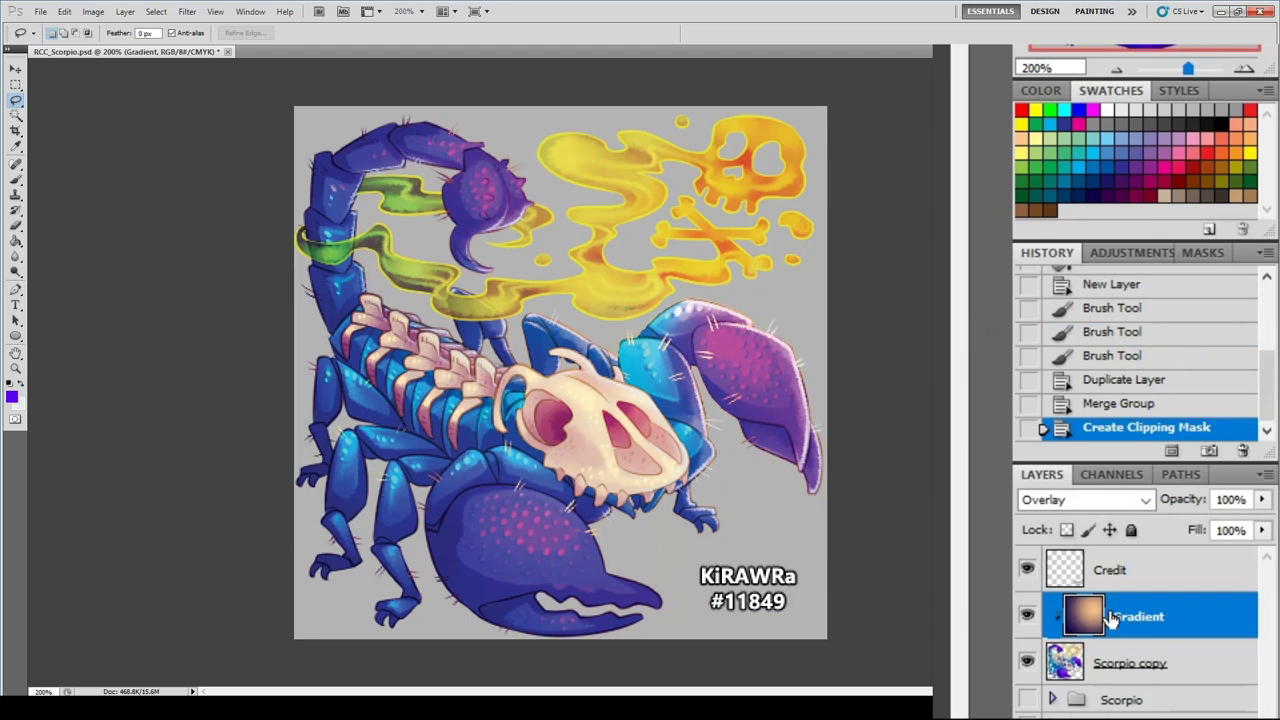
click(1026, 618)
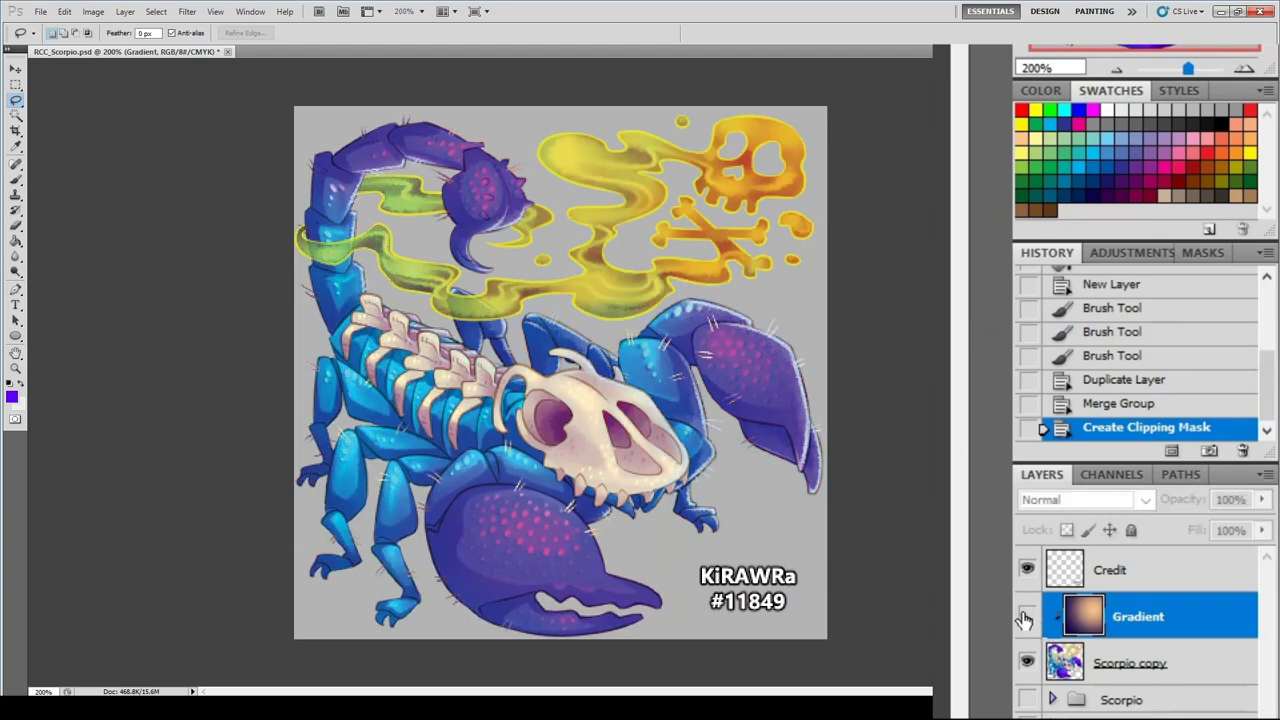
click(1026, 618)
click(1024, 618)
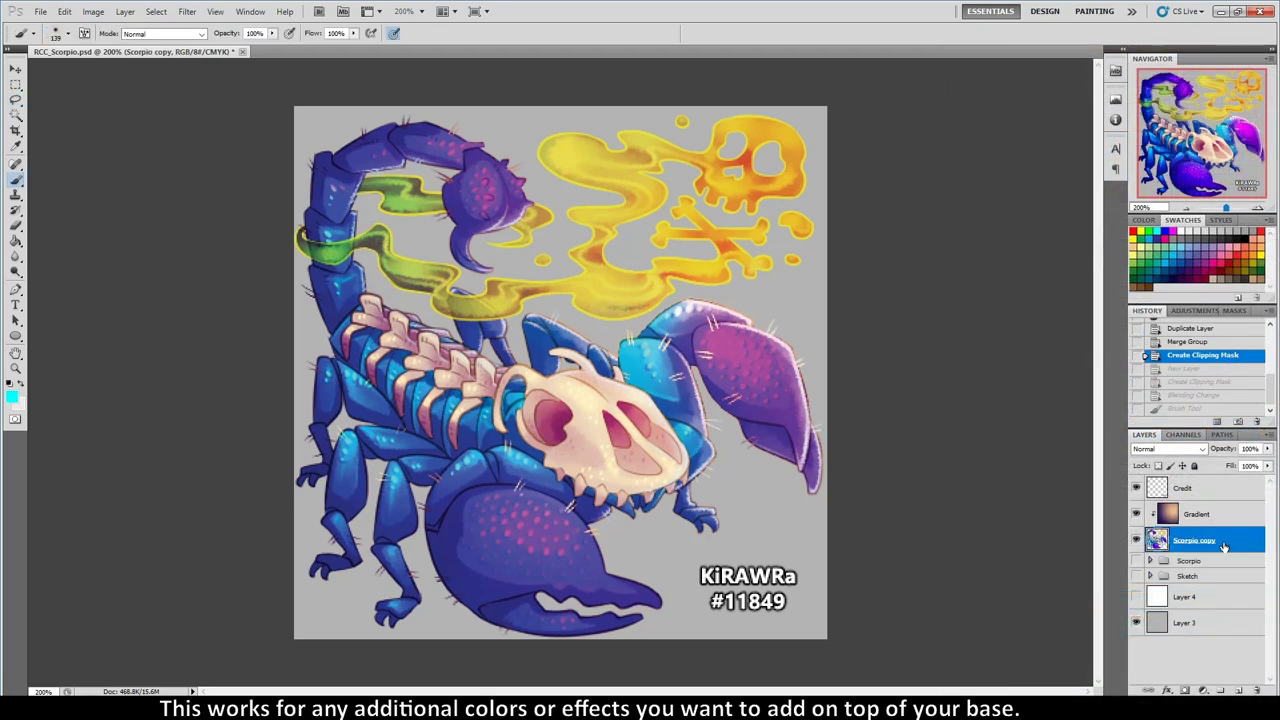
Create a clipped layer named 'glow' set to Screen blending.
key(ctrl+shift+n)
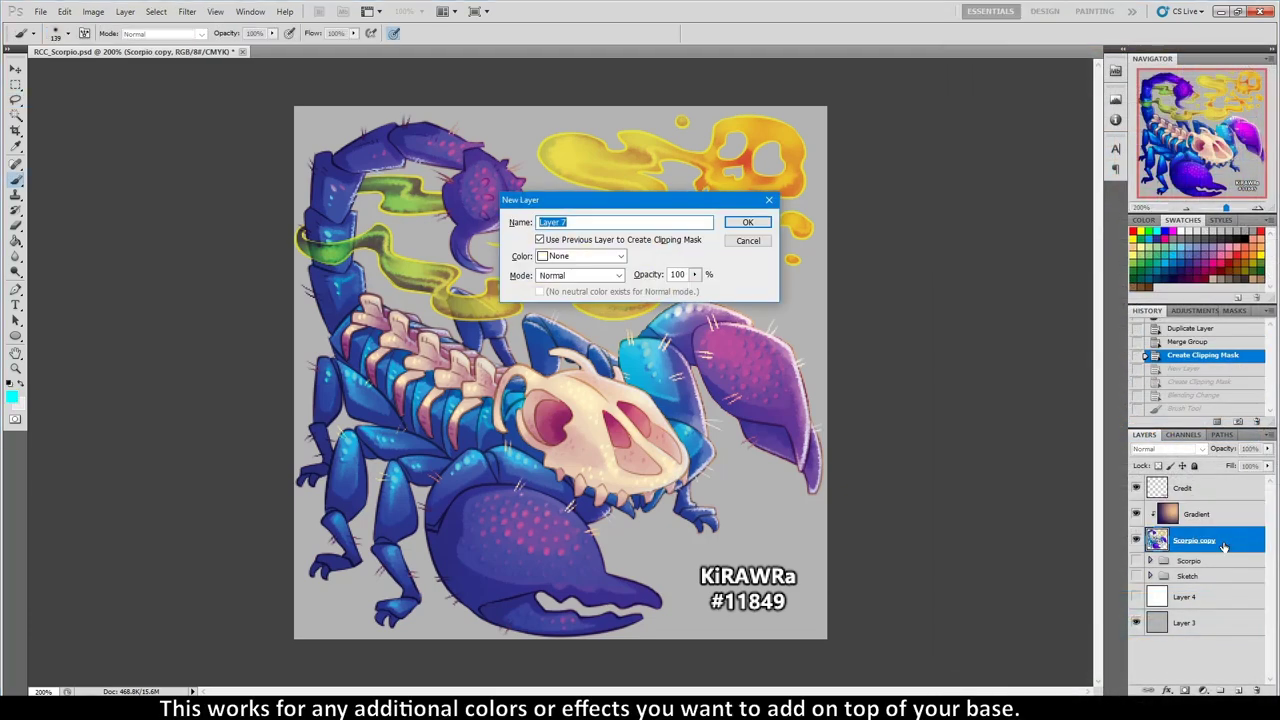
text(glow)
key(Return)
click(1165, 449)
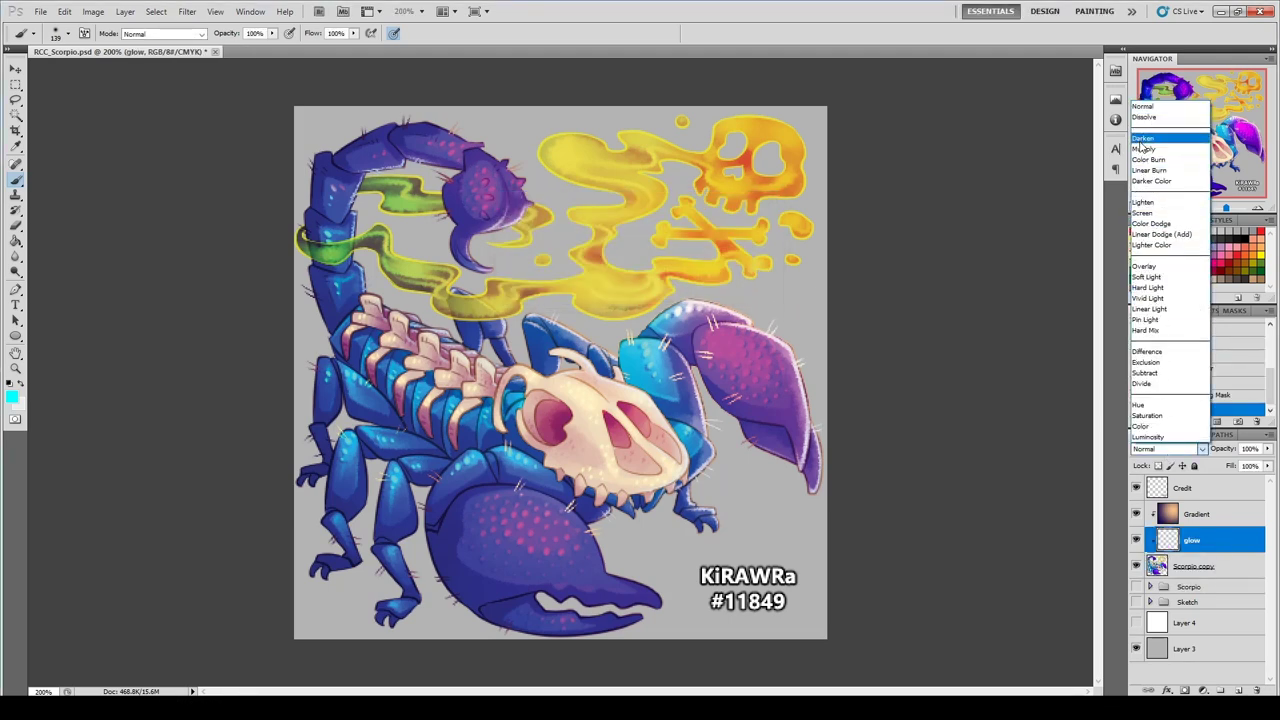
click(1143, 213)
Paint cyan glow near the stinger, along the left body and legs, and on the claws.
mouse_move(560, 290)
mouse_down()
mouse_move(538, 243)
mouse_move(545, 263)
mouse_move(417, 245)
mouse_move(420, 190)
mouse_up()
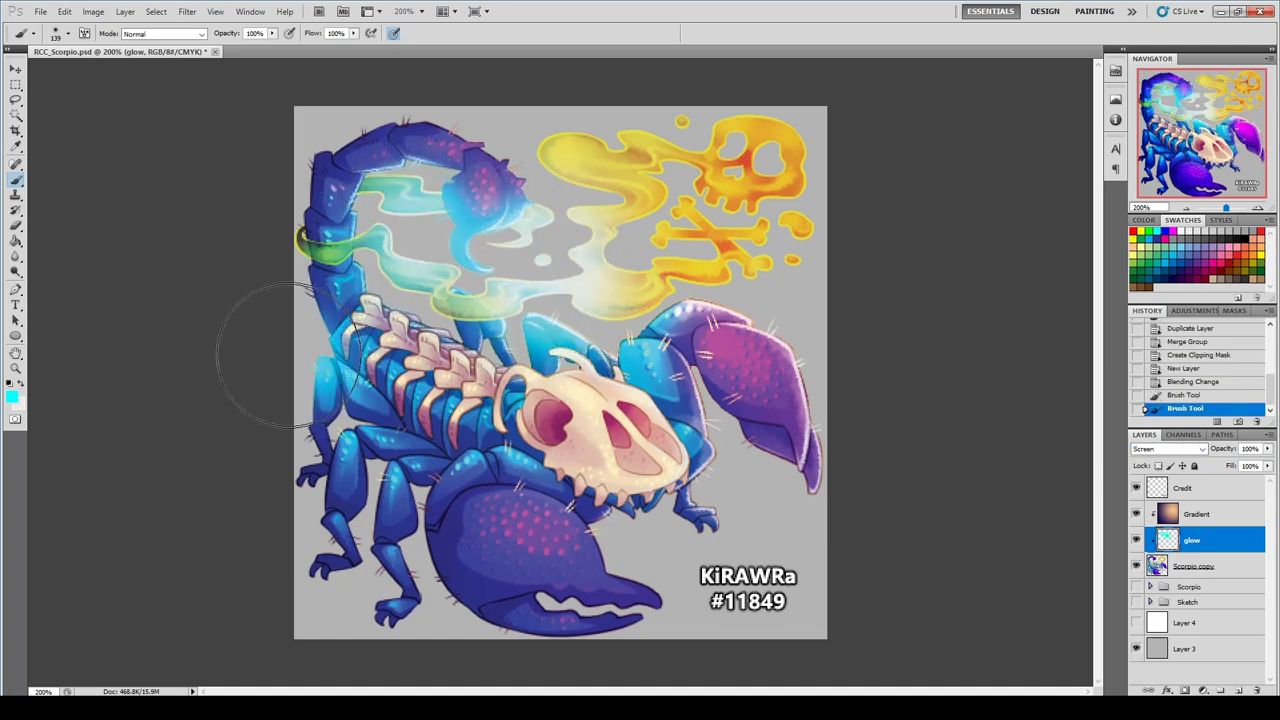
drag(283, 357, 330, 400)
mouse_move(700, 500)
mouse_down()
mouse_move(640, 580)
mouse_move(600, 600)
mouse_up()
drag(752, 482, 771, 506)
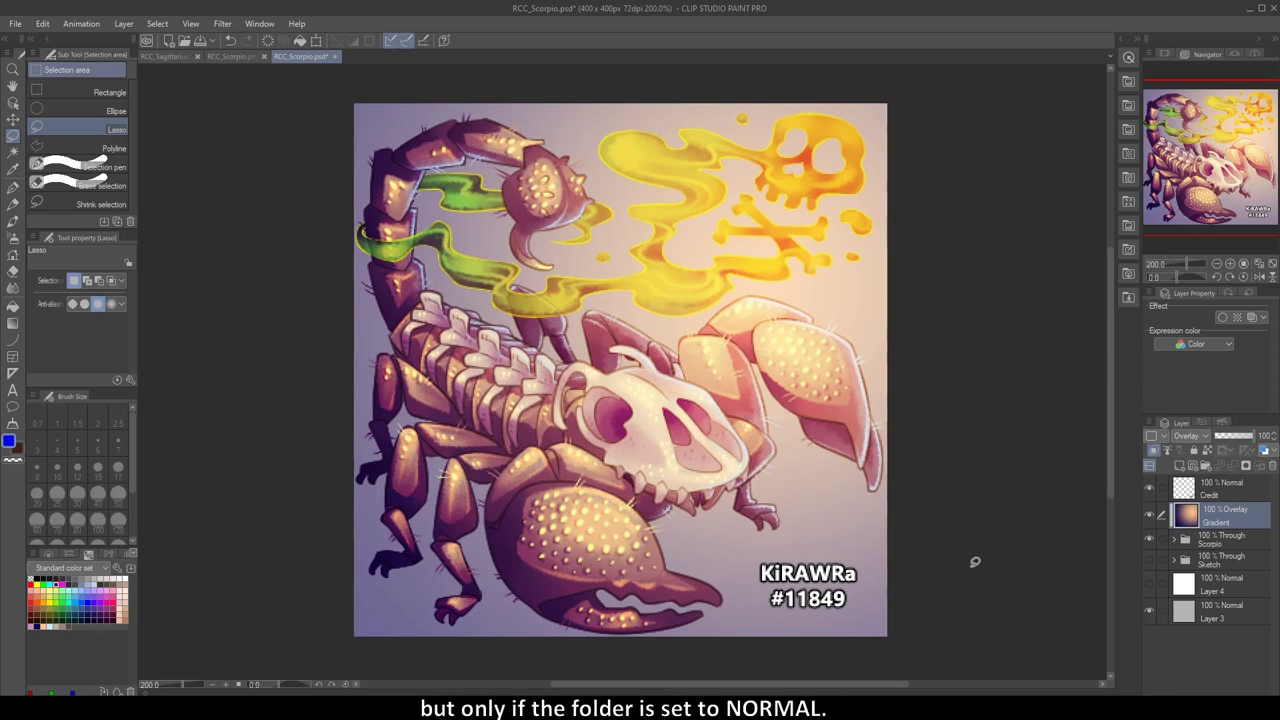
Switch the Scorpio folder from Through to Normal, toggling the Gradient overlay to compare.
click(1239, 543)
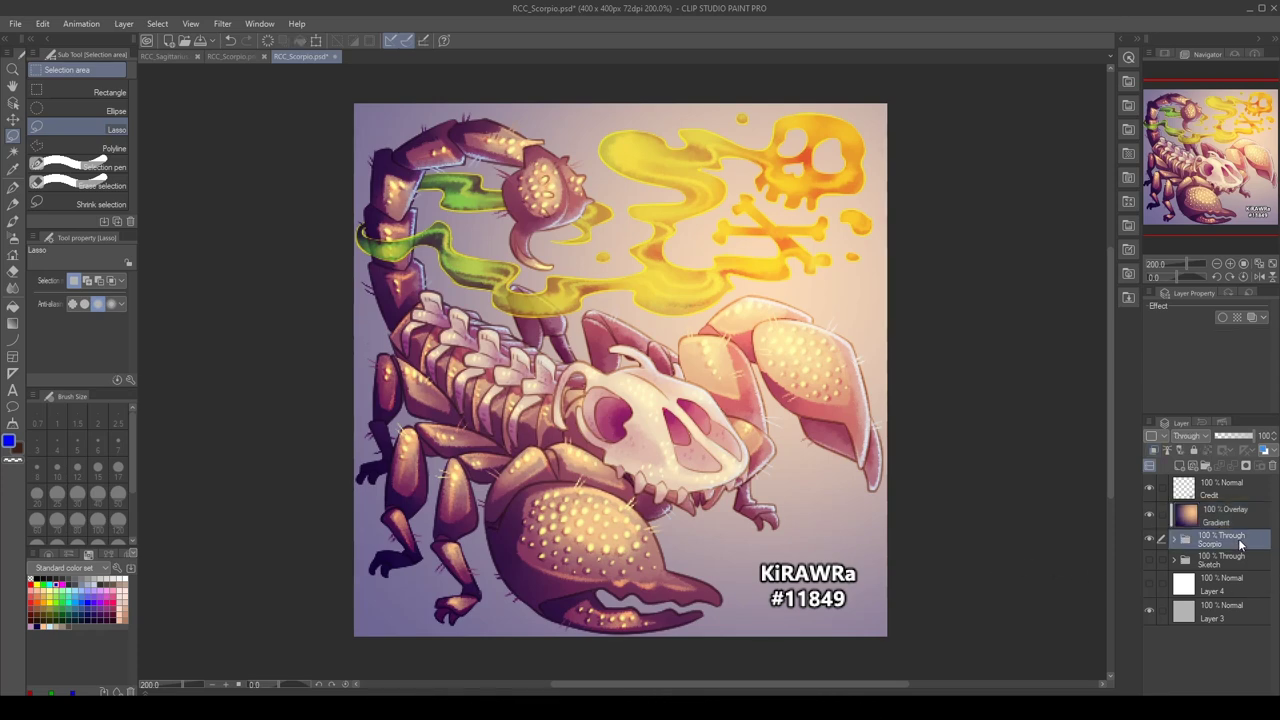
click(1165, 462)
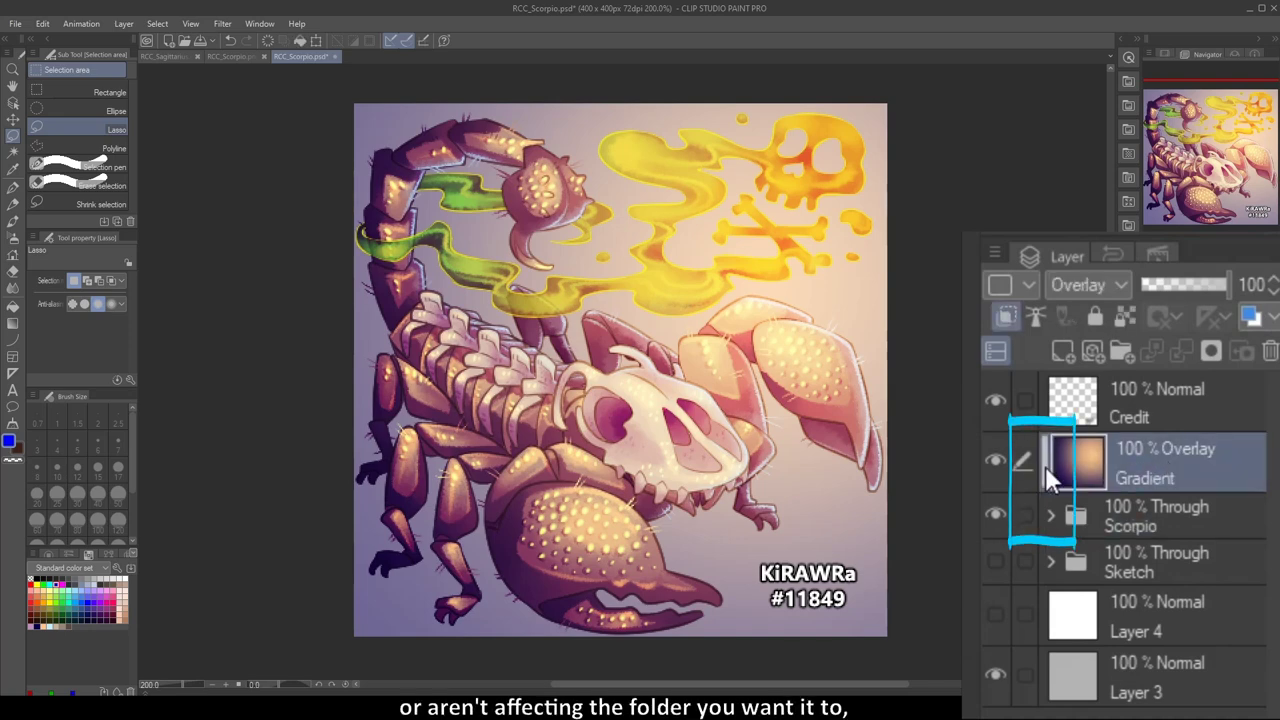
click(988, 468)
click(987, 461)
click(987, 461)
click(995, 461)
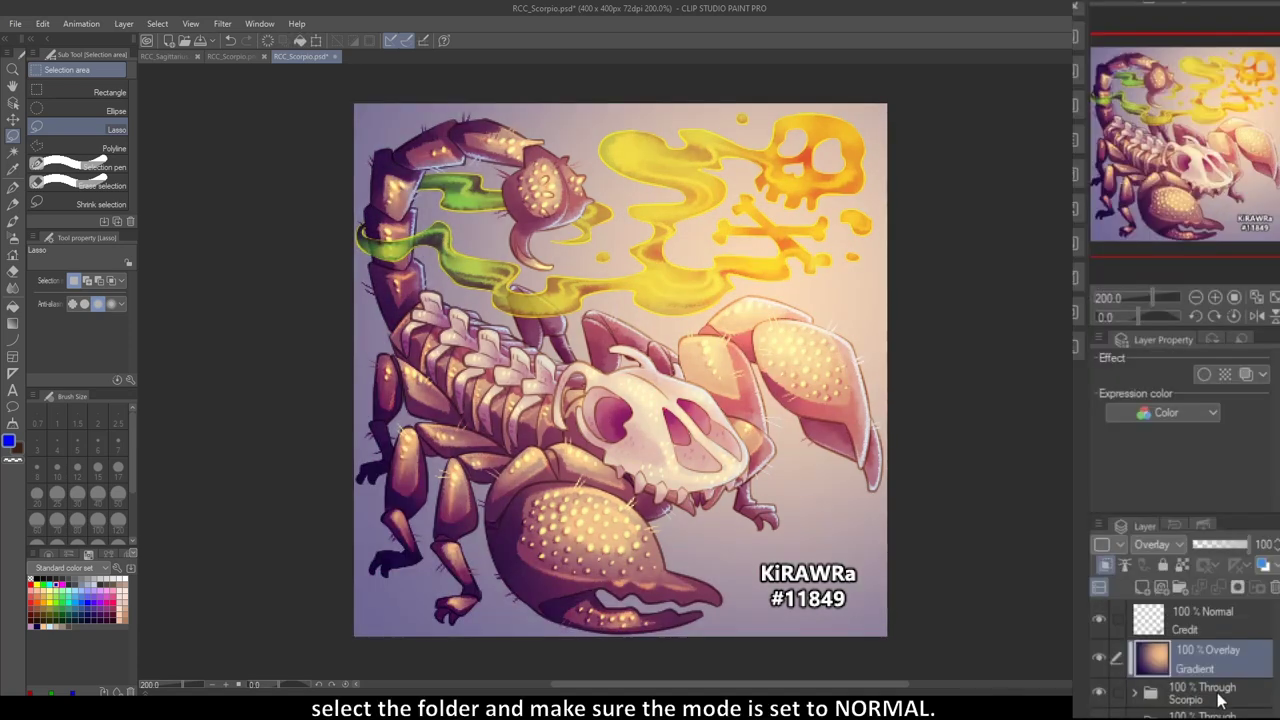
click(1219, 697)
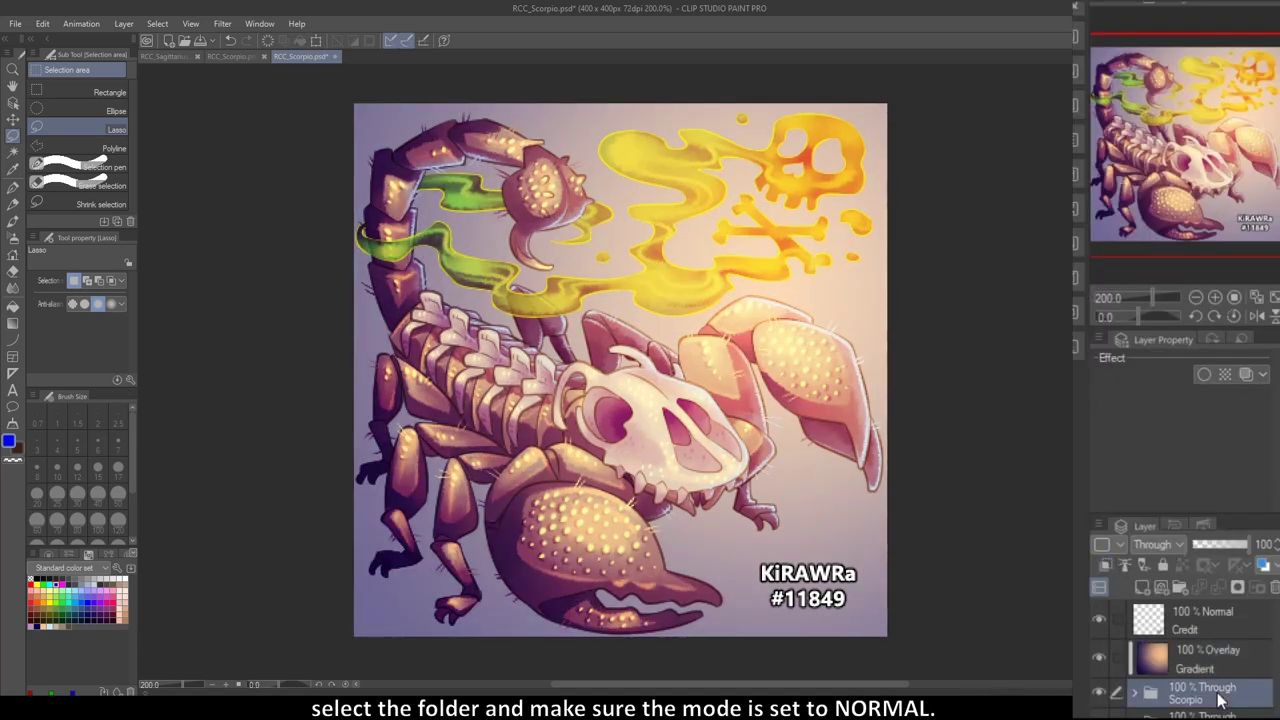
click(1148, 547)
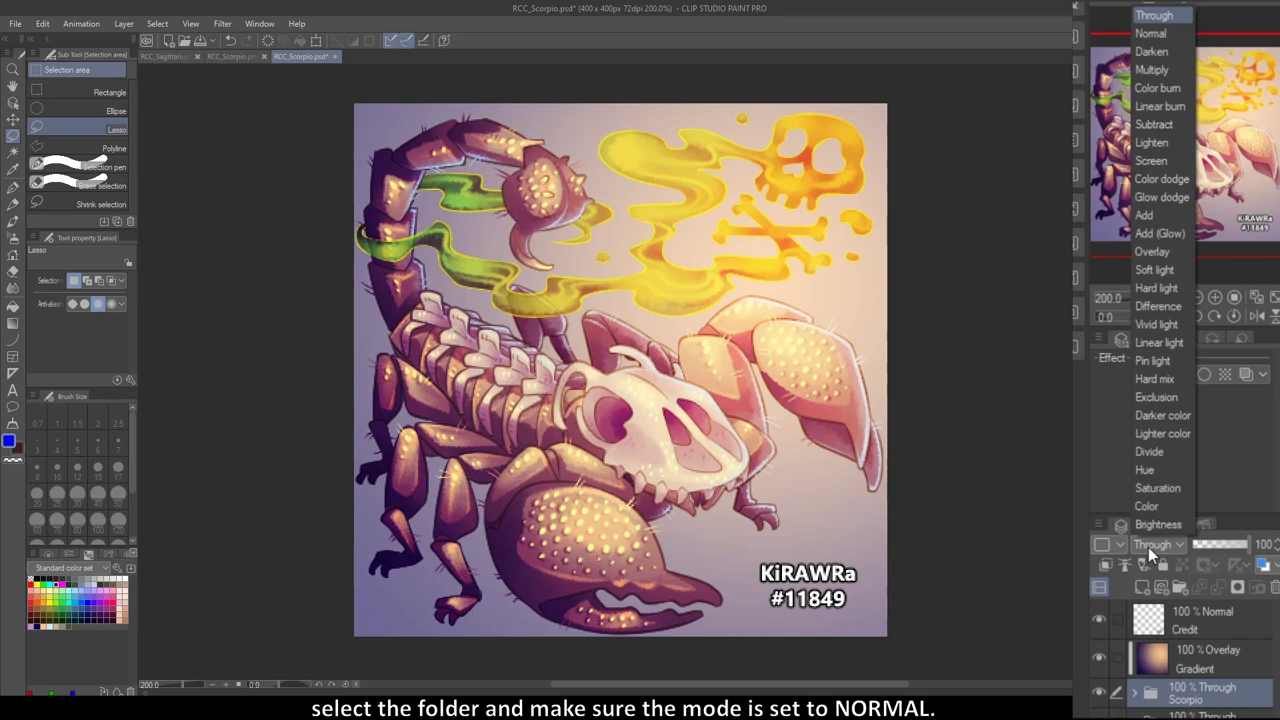
click(1146, 34)
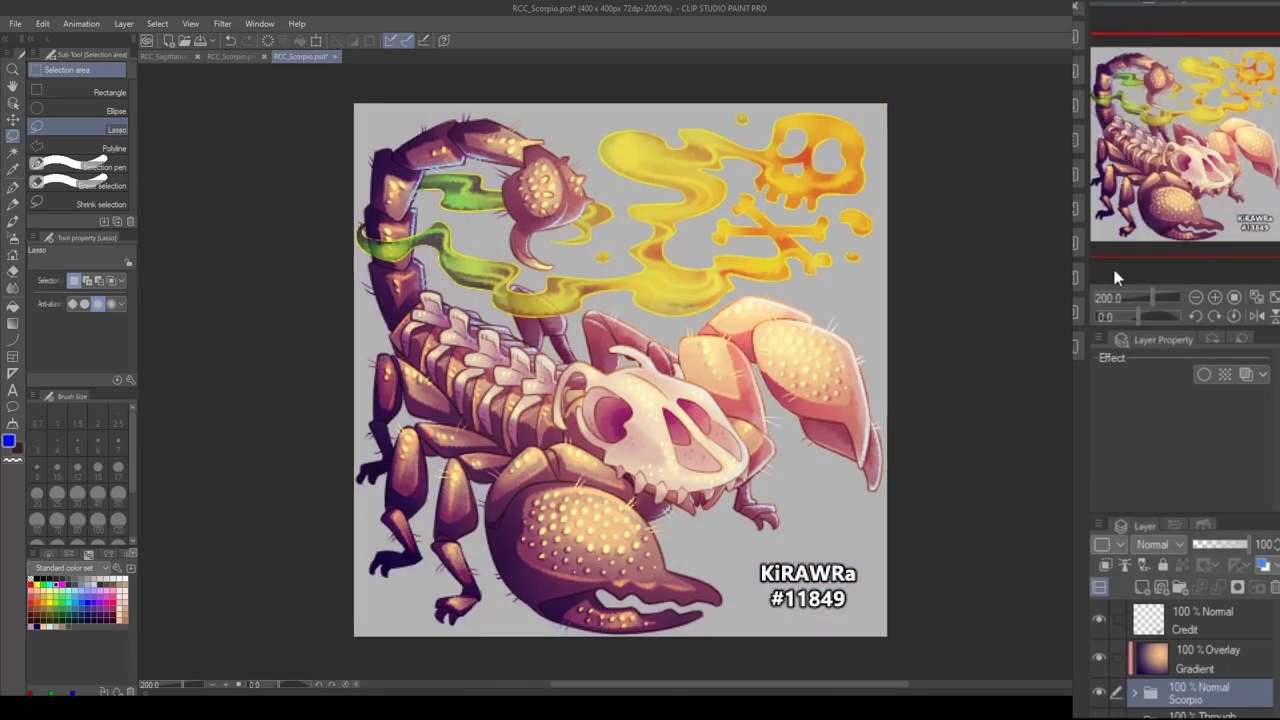
click(1098, 663)
click(1098, 663)
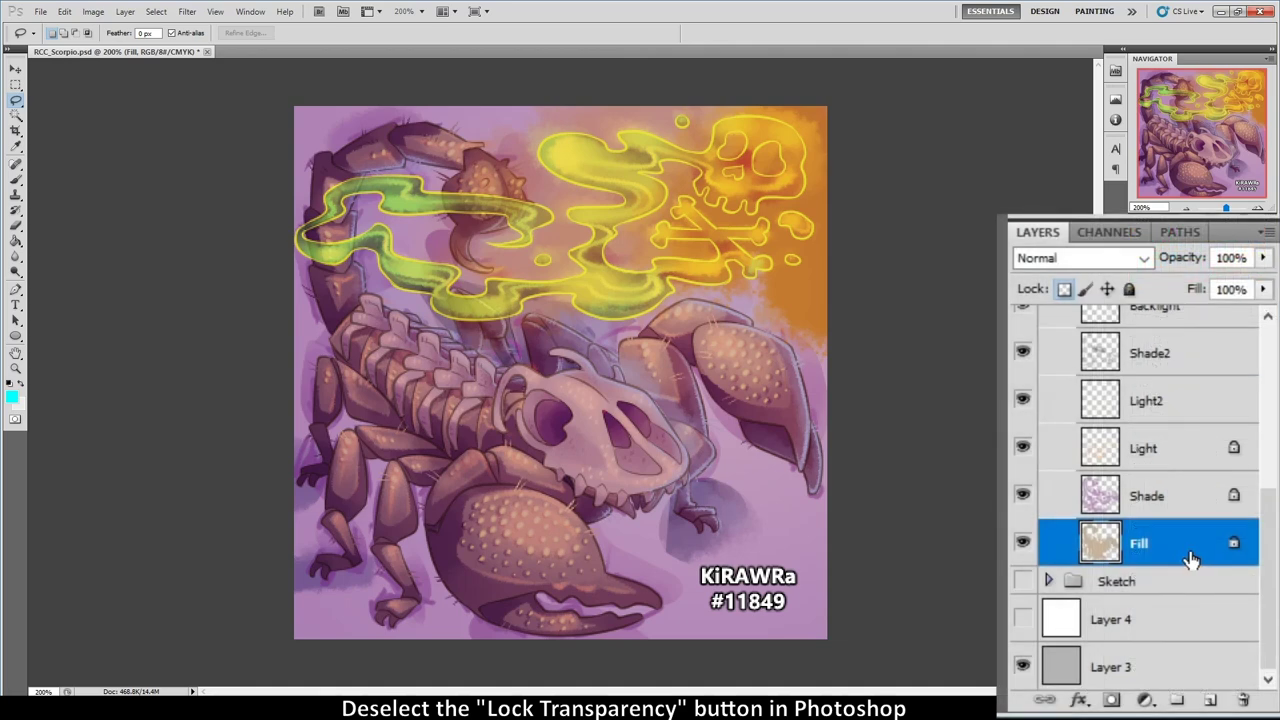
Turn off Lock Transparent Pixels on the Fill layer.
click(1065, 292)
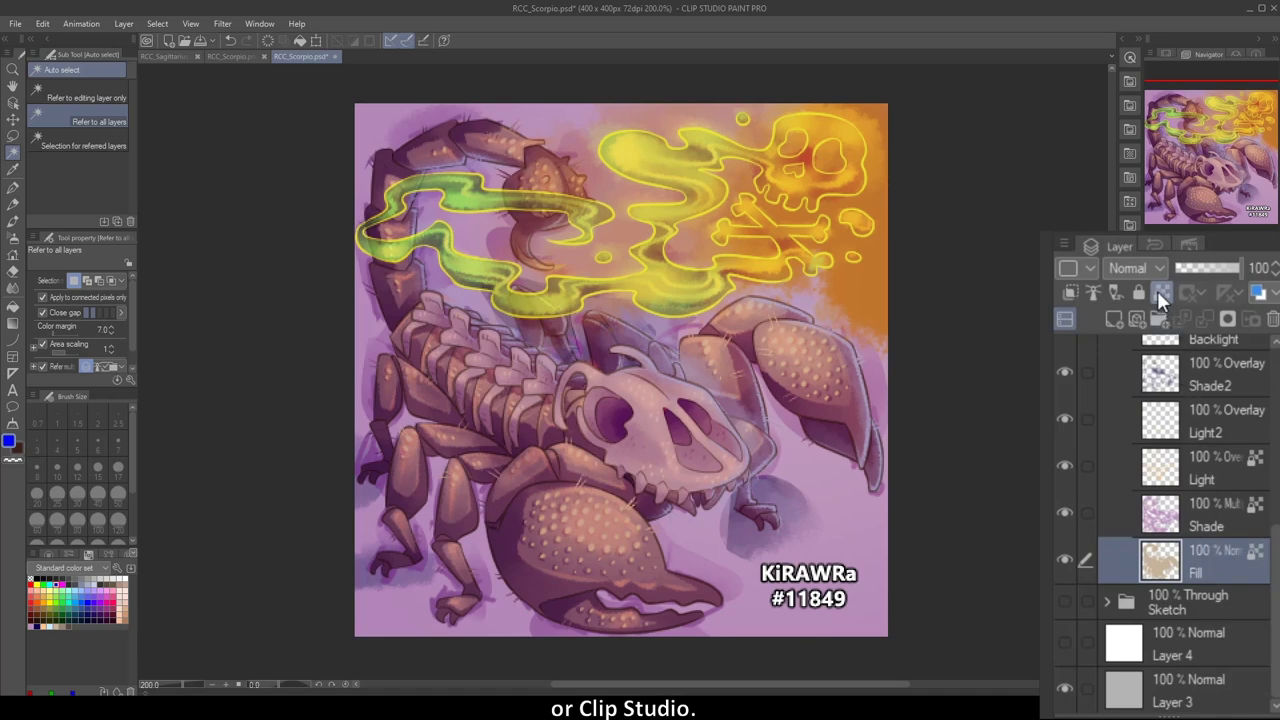
Unlock transparent pixels on the Fill, Shade and Light layers.
click(1159, 291)
click(1205, 512)
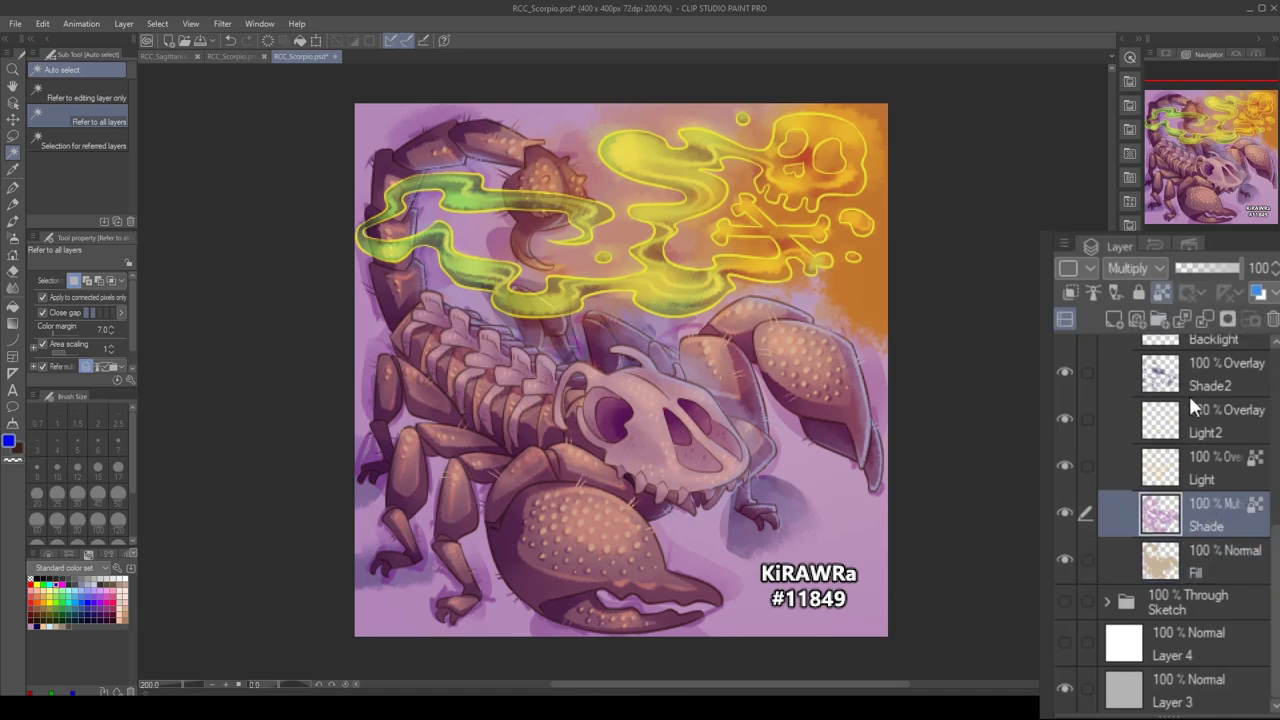
click(1162, 291)
click(1210, 466)
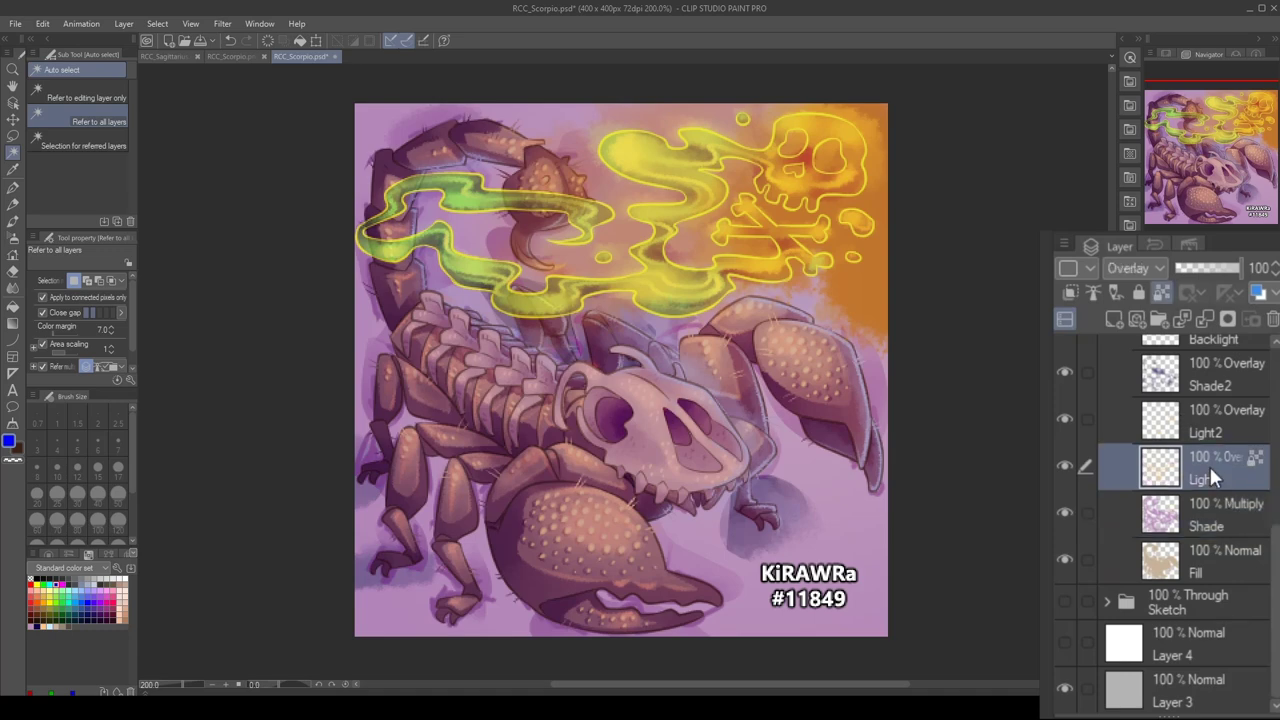
click(1157, 292)
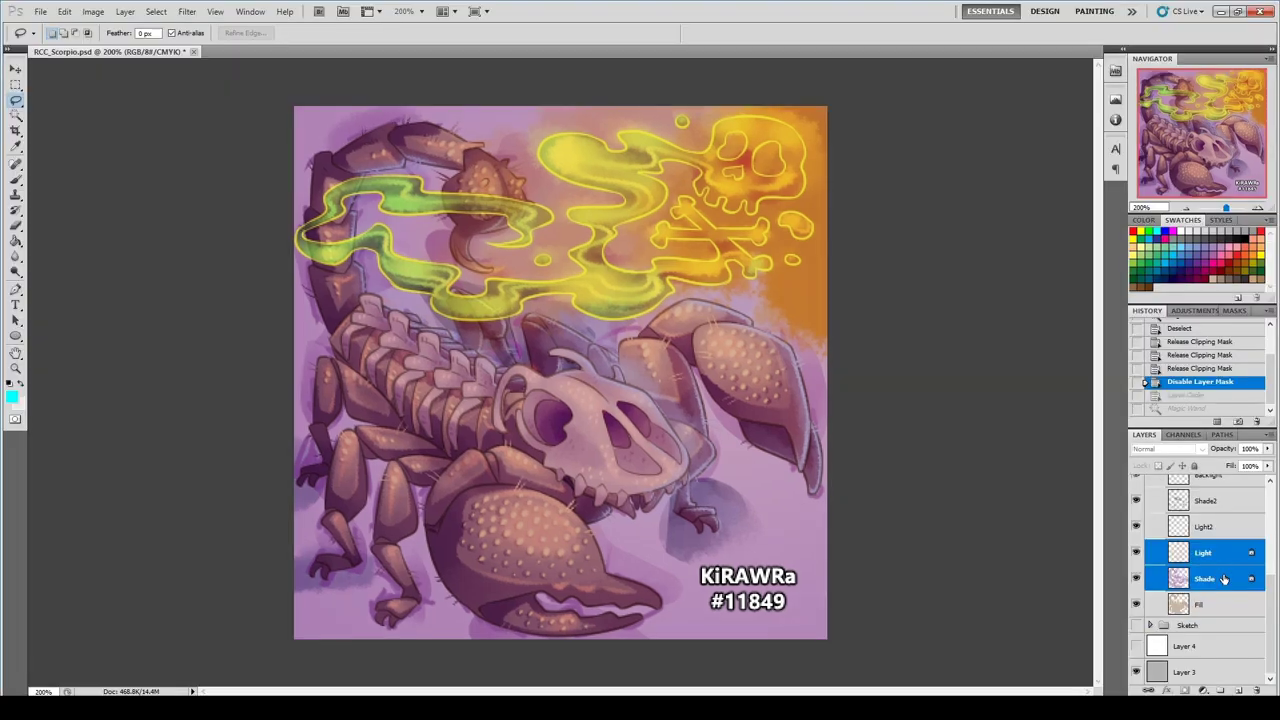
Select the Fill layer and set the Magic Wand to sample only the current layer.
click(1215, 578)
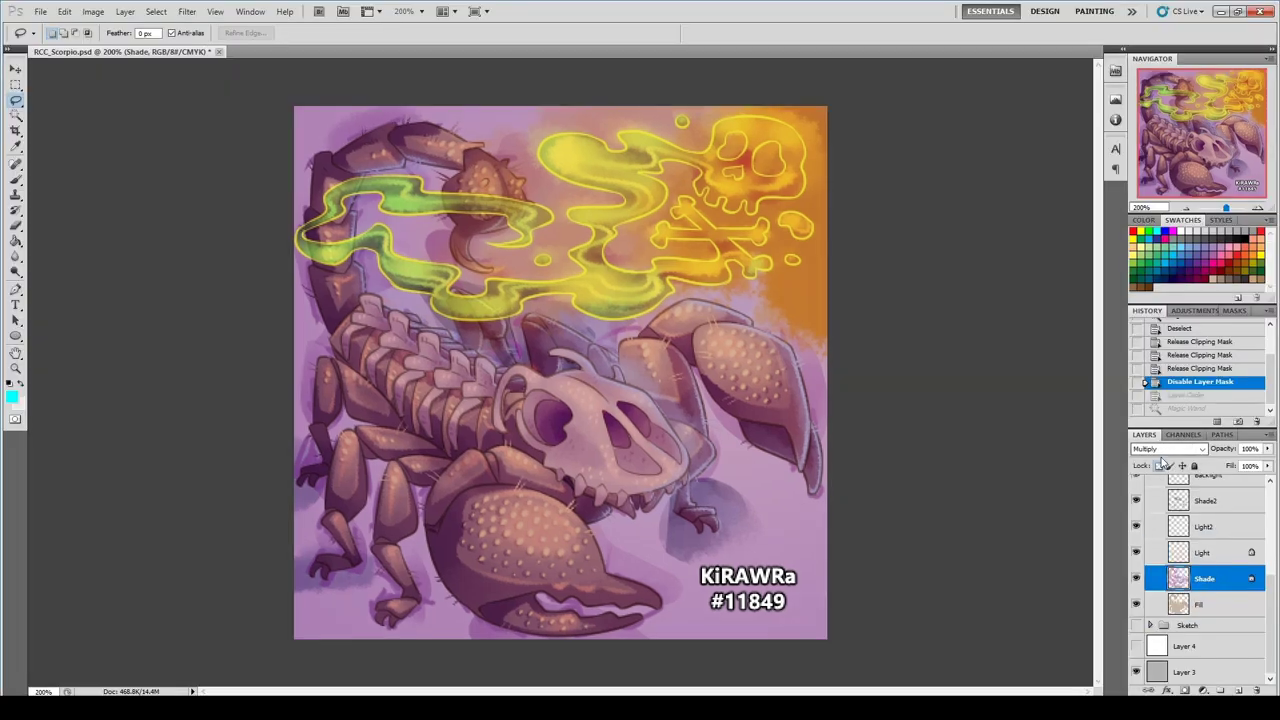
click(1214, 556)
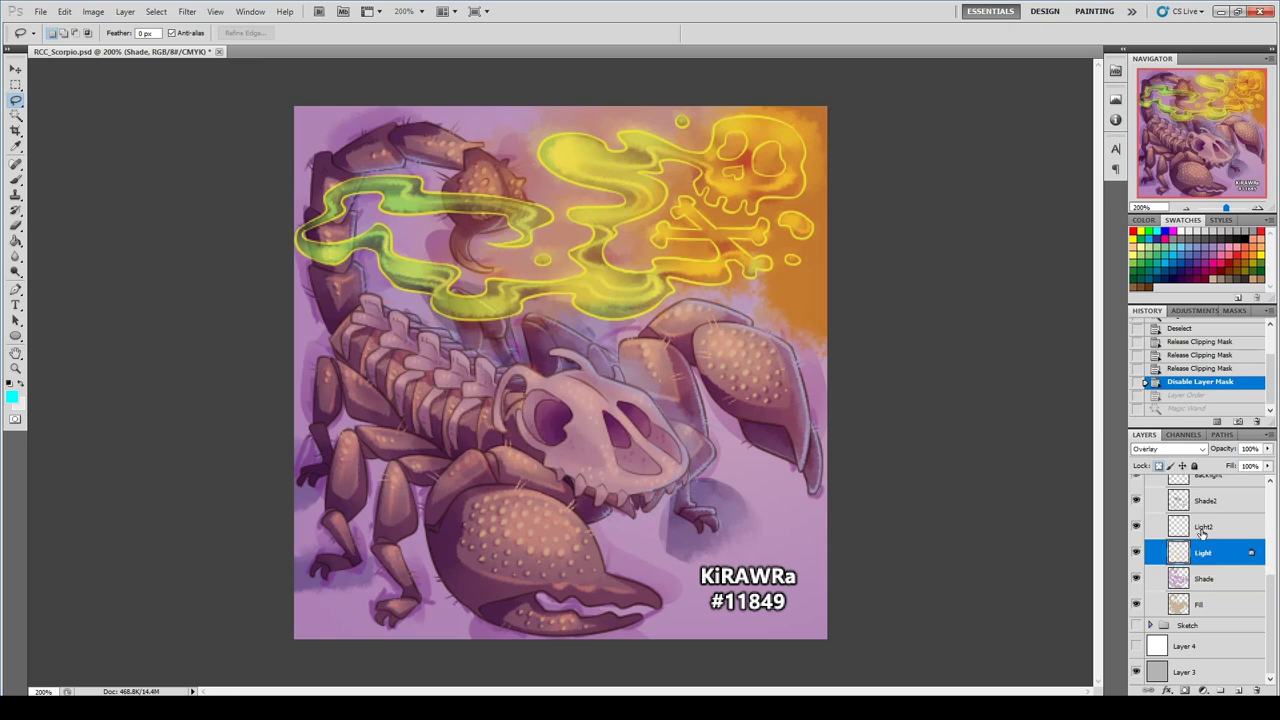
click(1212, 608)
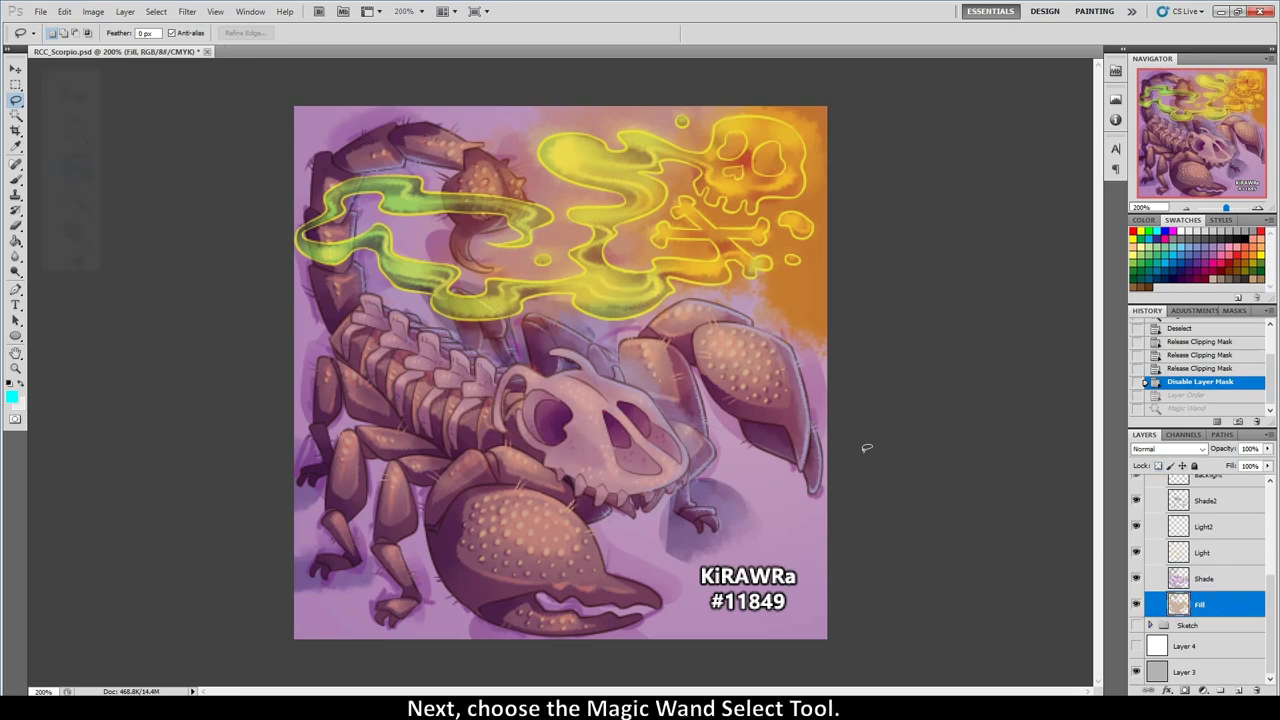
click(16, 117)
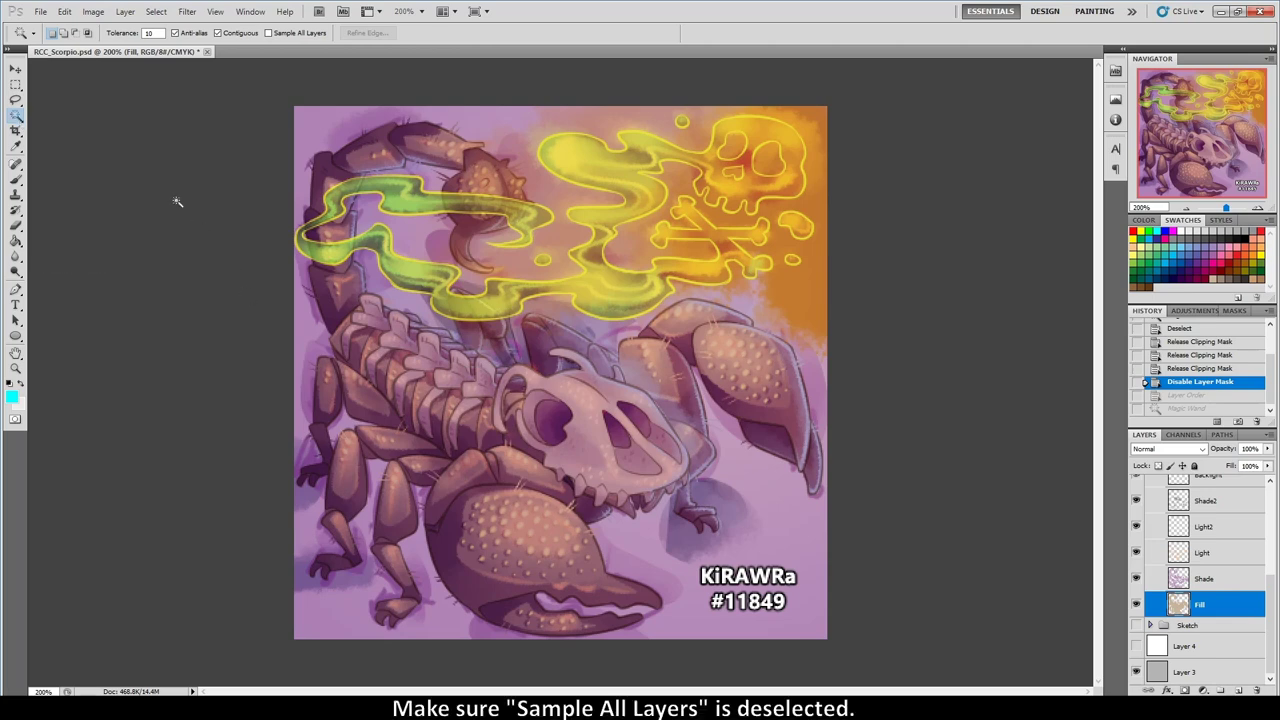
click(268, 33)
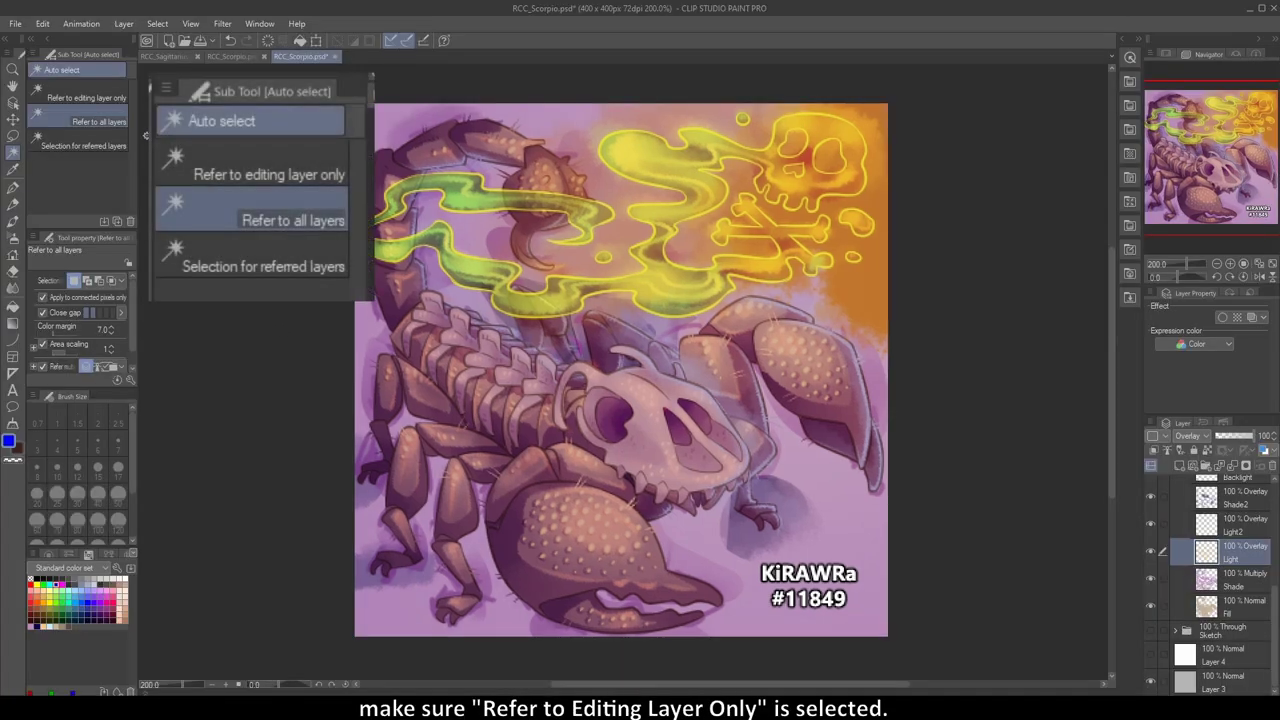
Choose the Auto select sub tool 'Refer to editing layer only'.
click(73, 93)
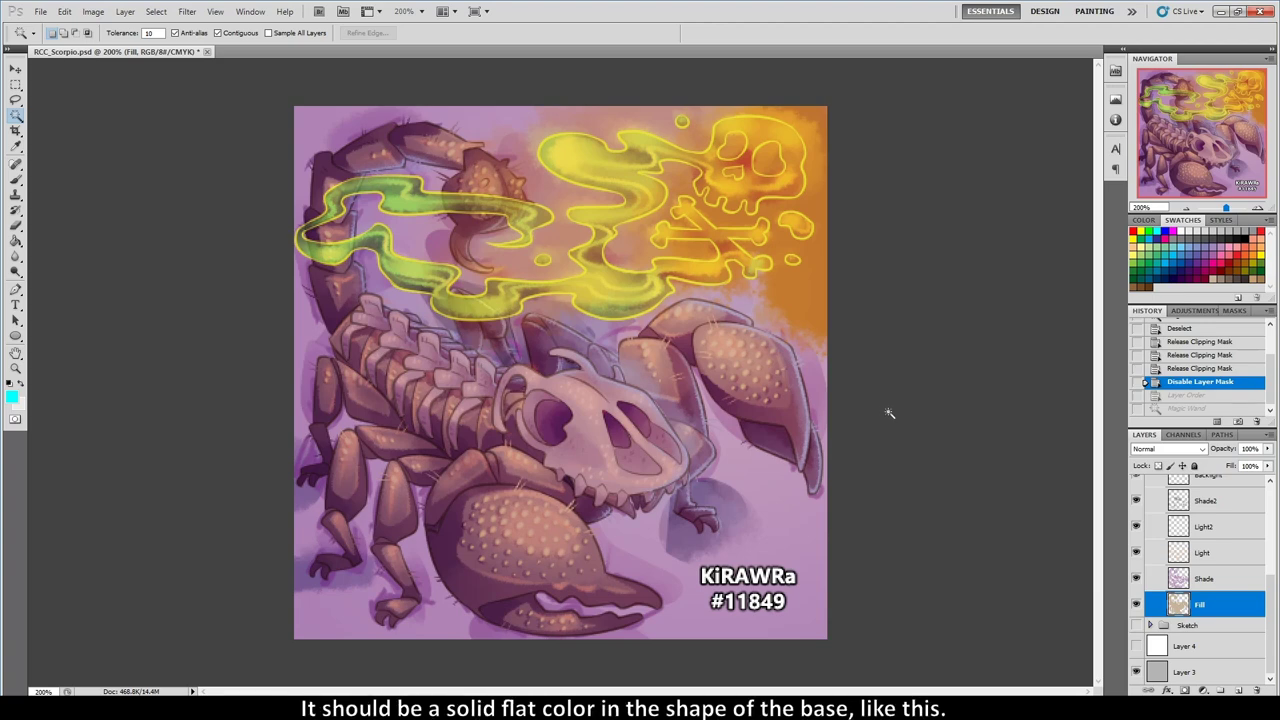
Revert to the post-reorder history state and test colour selections of the Fill's tan and brown regions.
click(1178, 396)
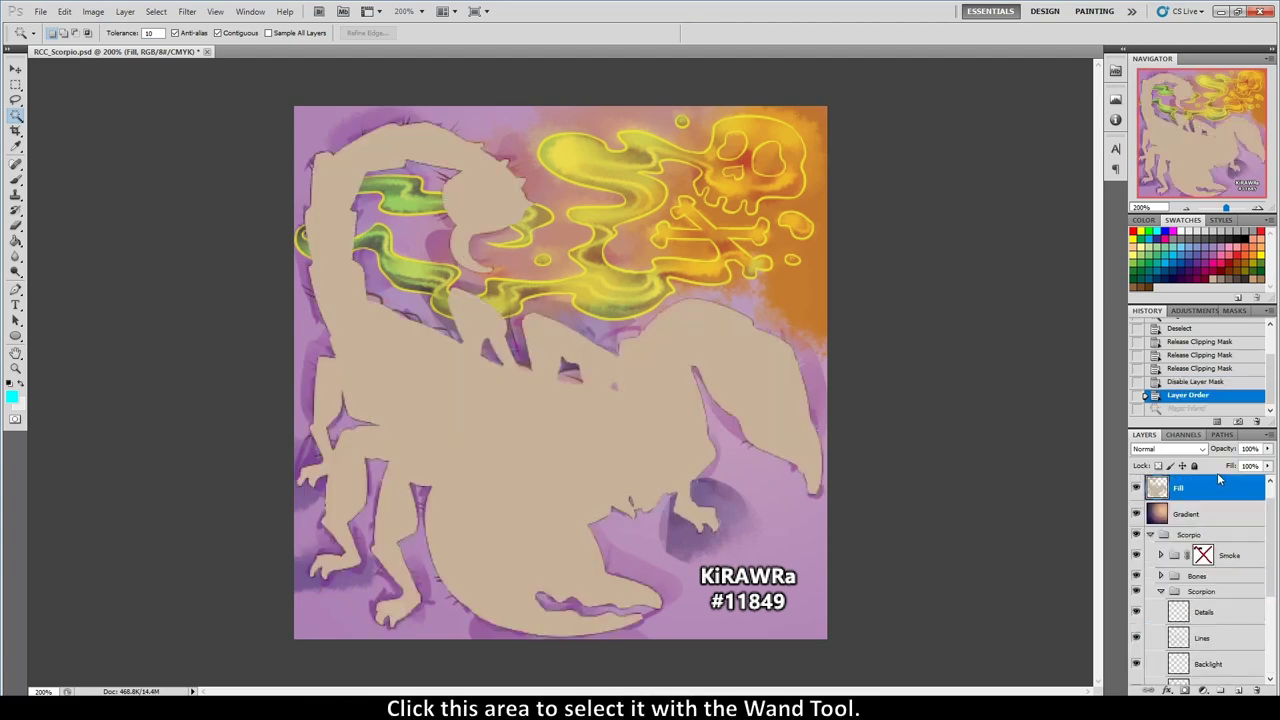
click(490, 397)
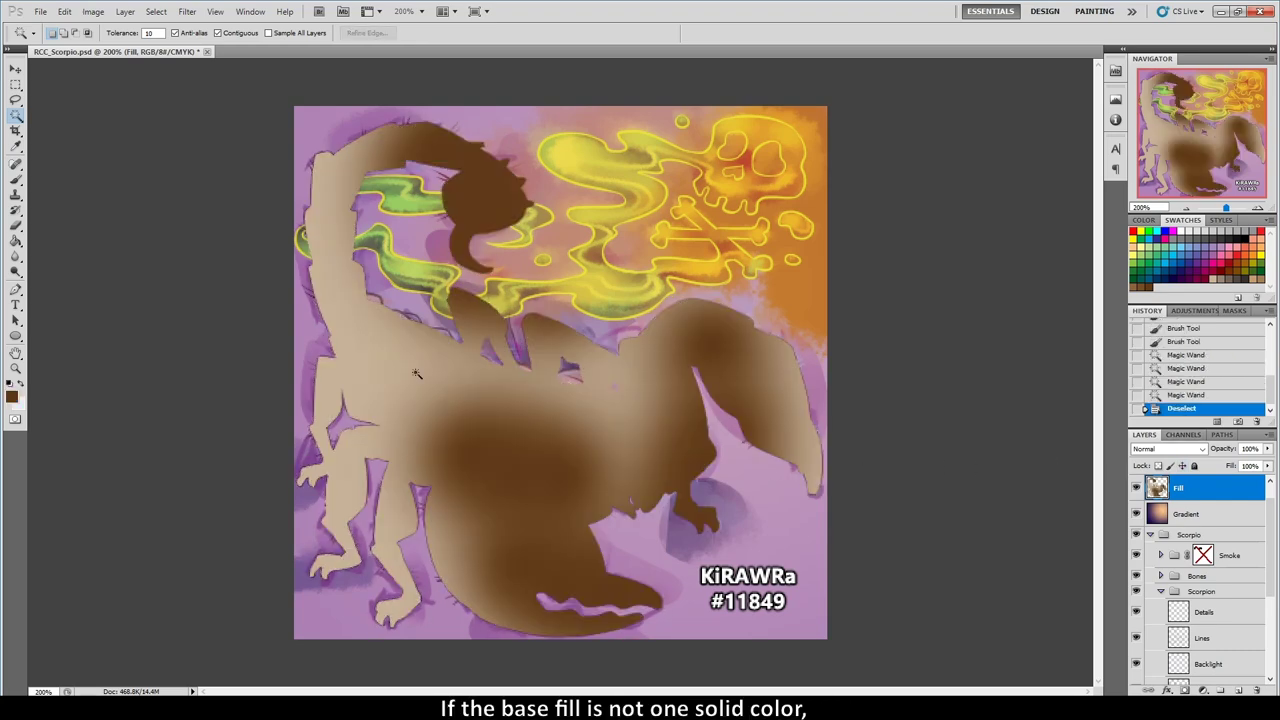
click(390, 361)
click(460, 384)
click(491, 442)
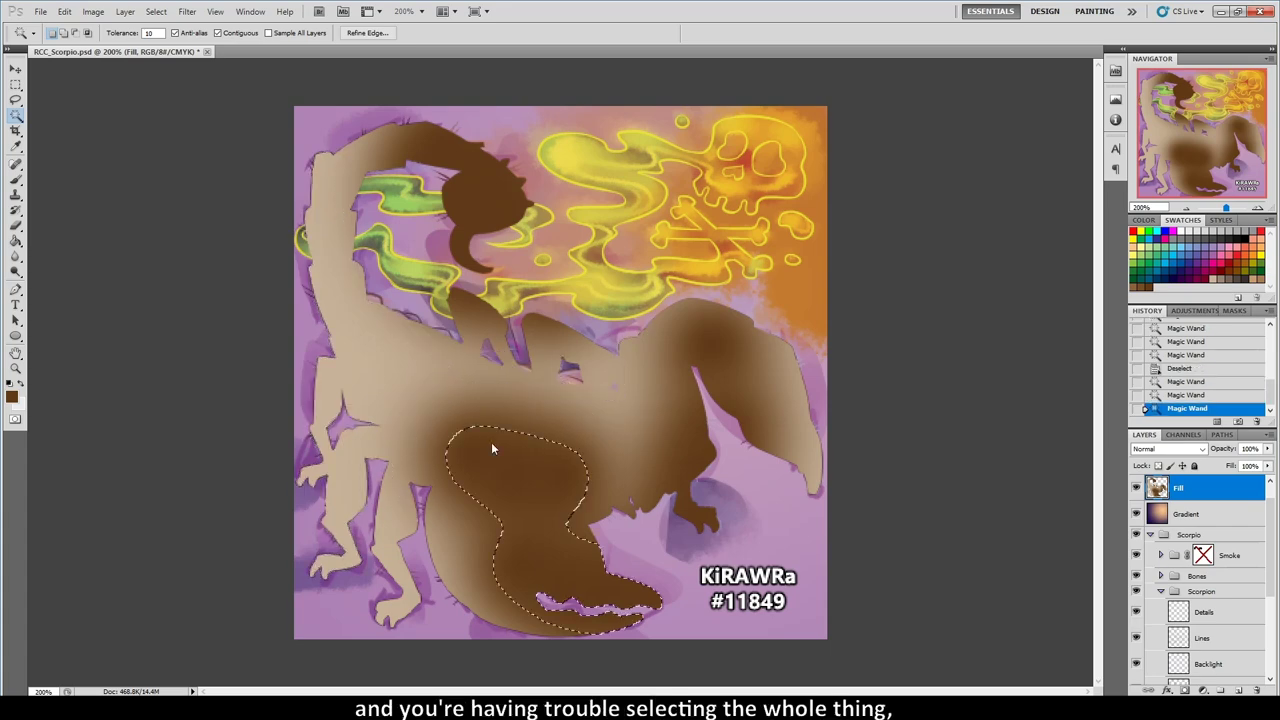
click(615, 443)
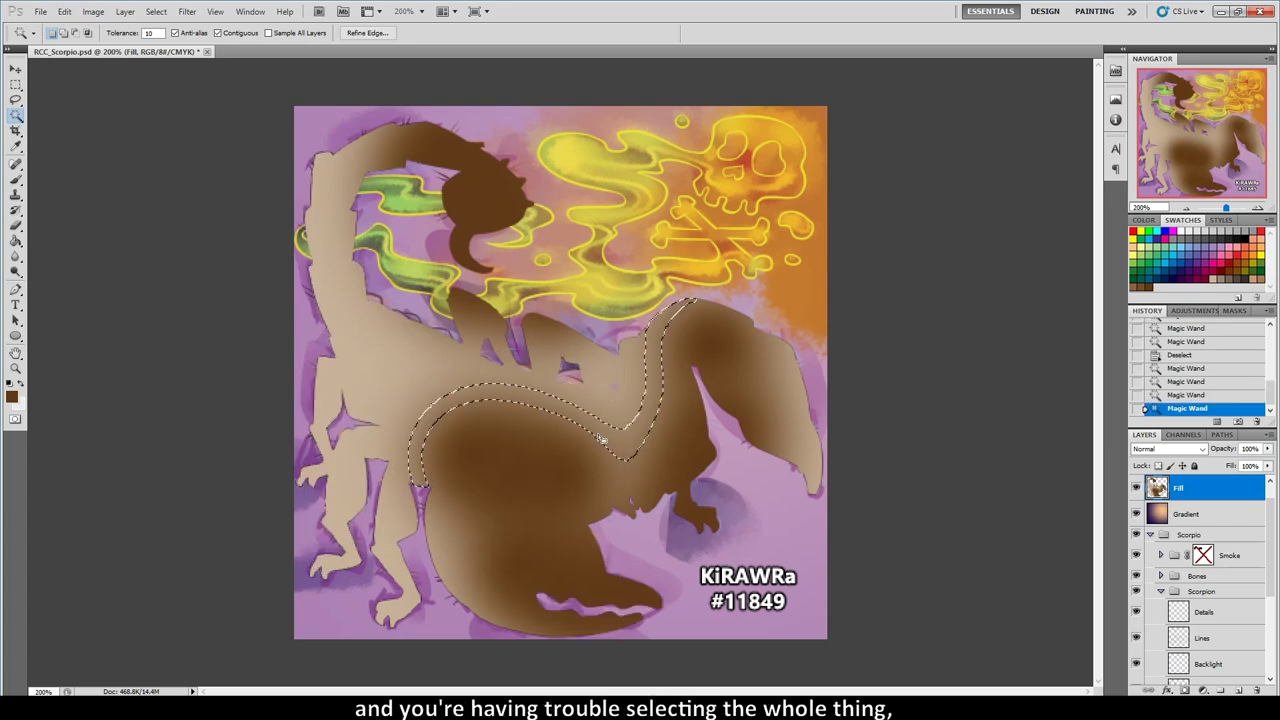
key(ctrl+d)
key(m)
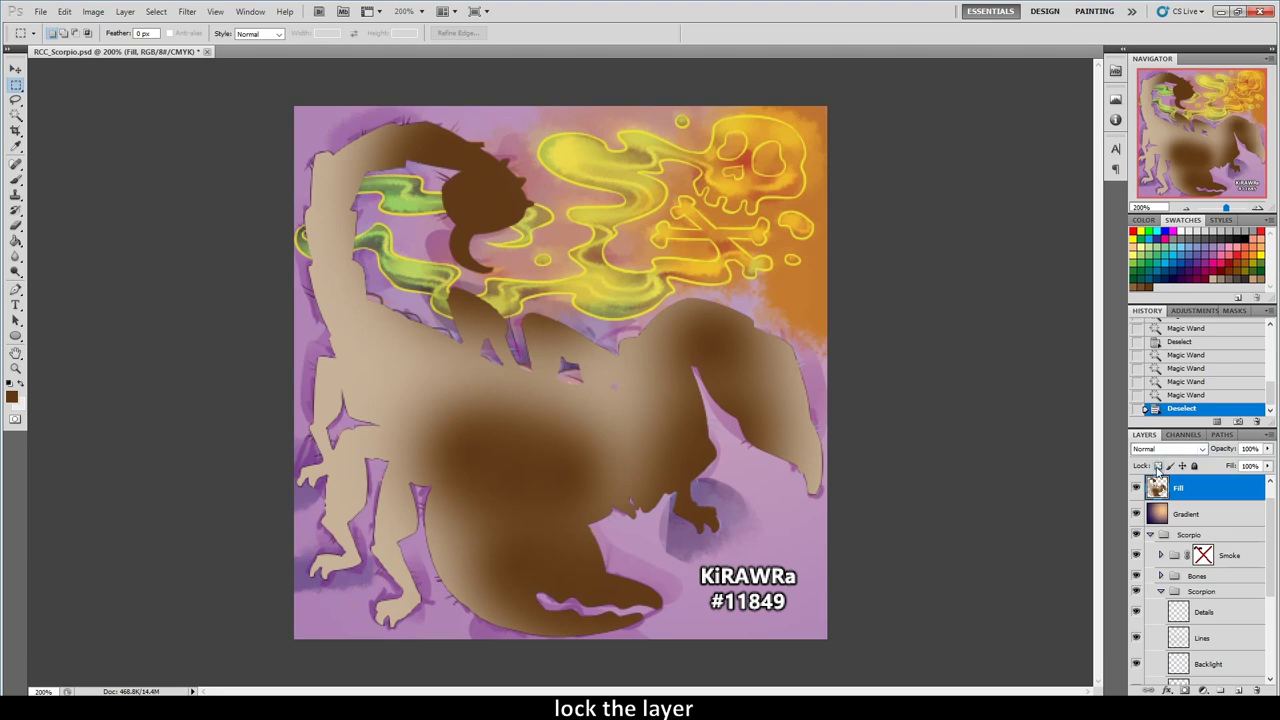
Lock Fill's transparency and paint it solid tan with a 504 px brush.
click(1157, 466)
key(b)
right_click(560, 402)
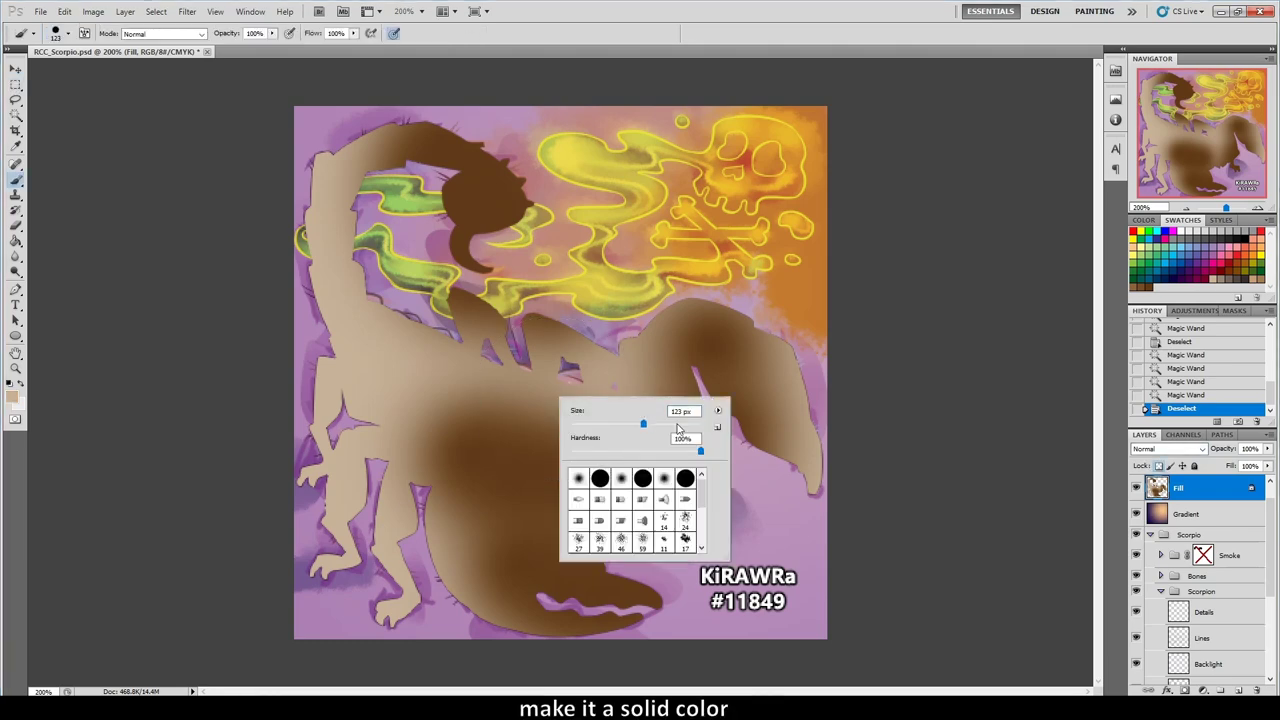
drag(643, 424, 705, 424)
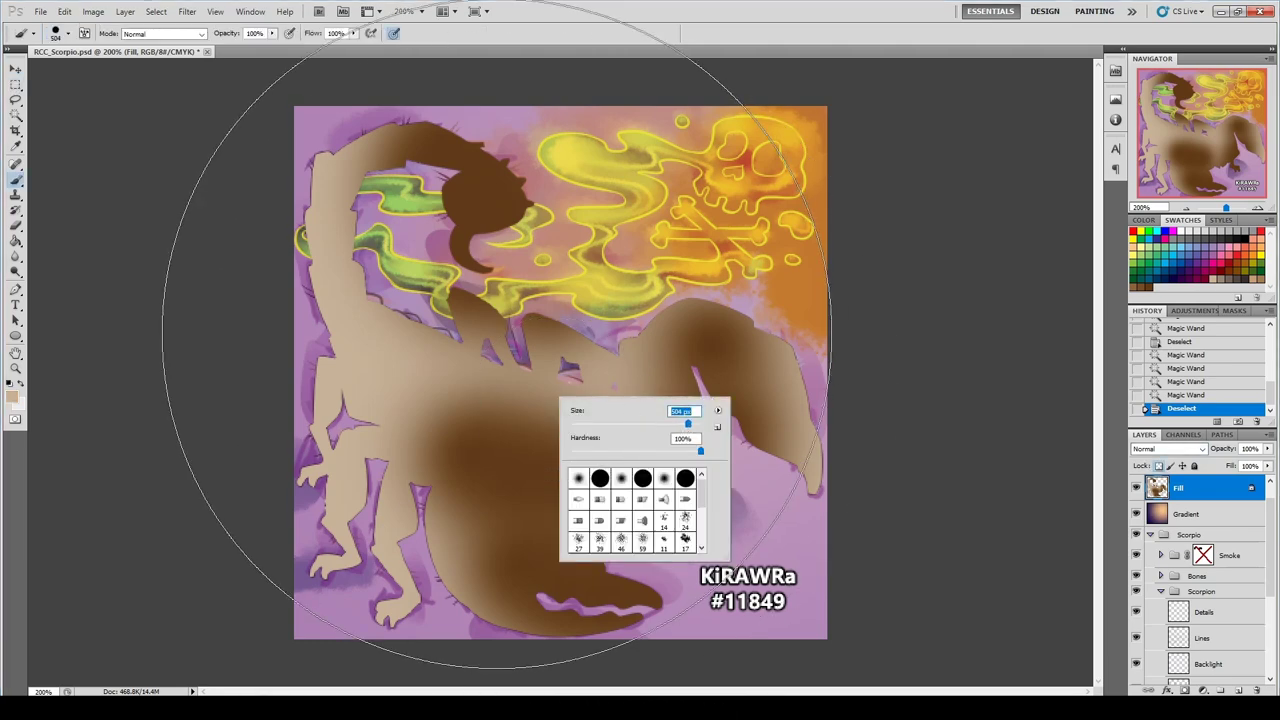
drag(497, 320, 457, 265)
mouse_move(700, 355)
mouse_down()
mouse_move(943, 371)
mouse_move(505, 358)
mouse_up()
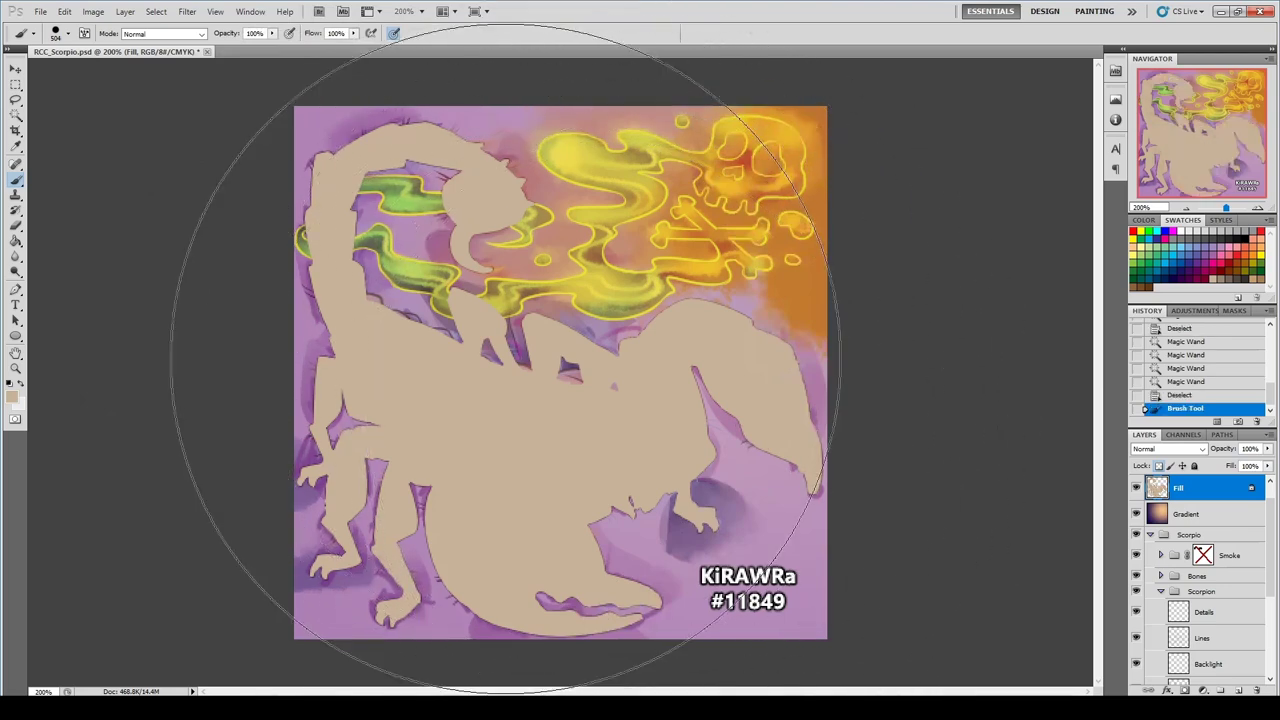
key(l)
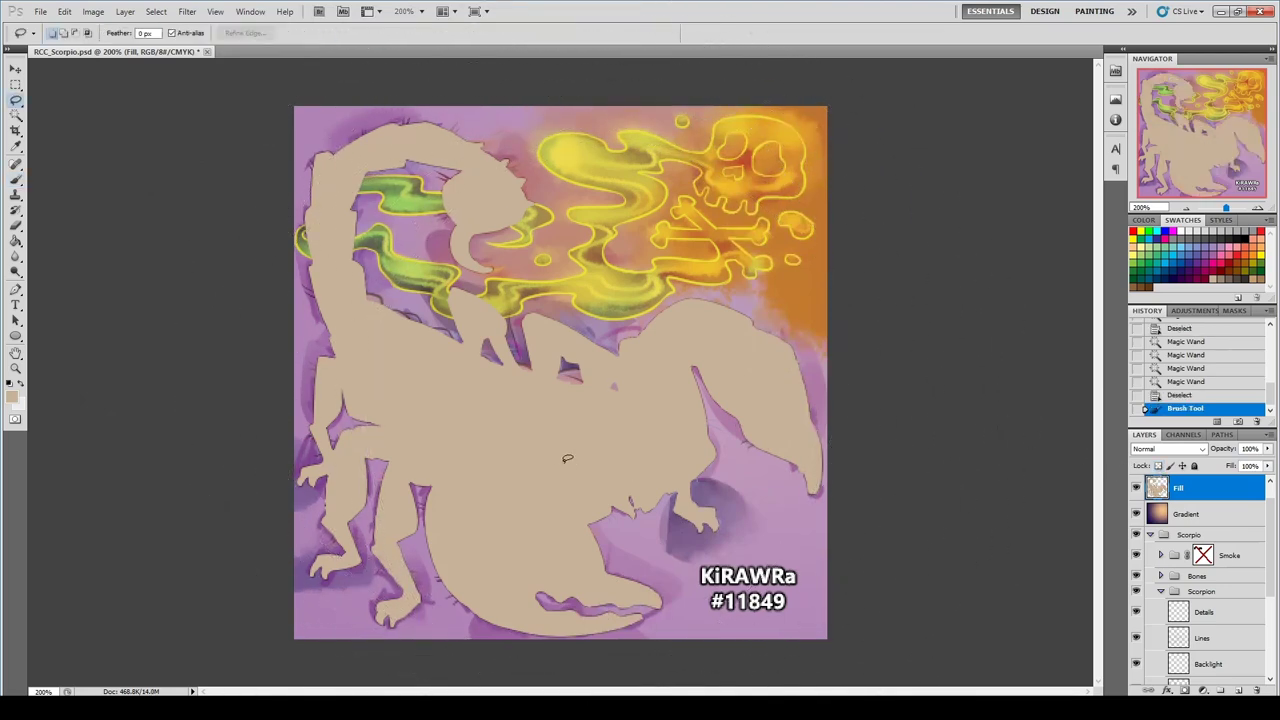
Magic Wand-select the tan Fill shape and invert the selection with Select Inverse.
key(w)
click(474, 411)
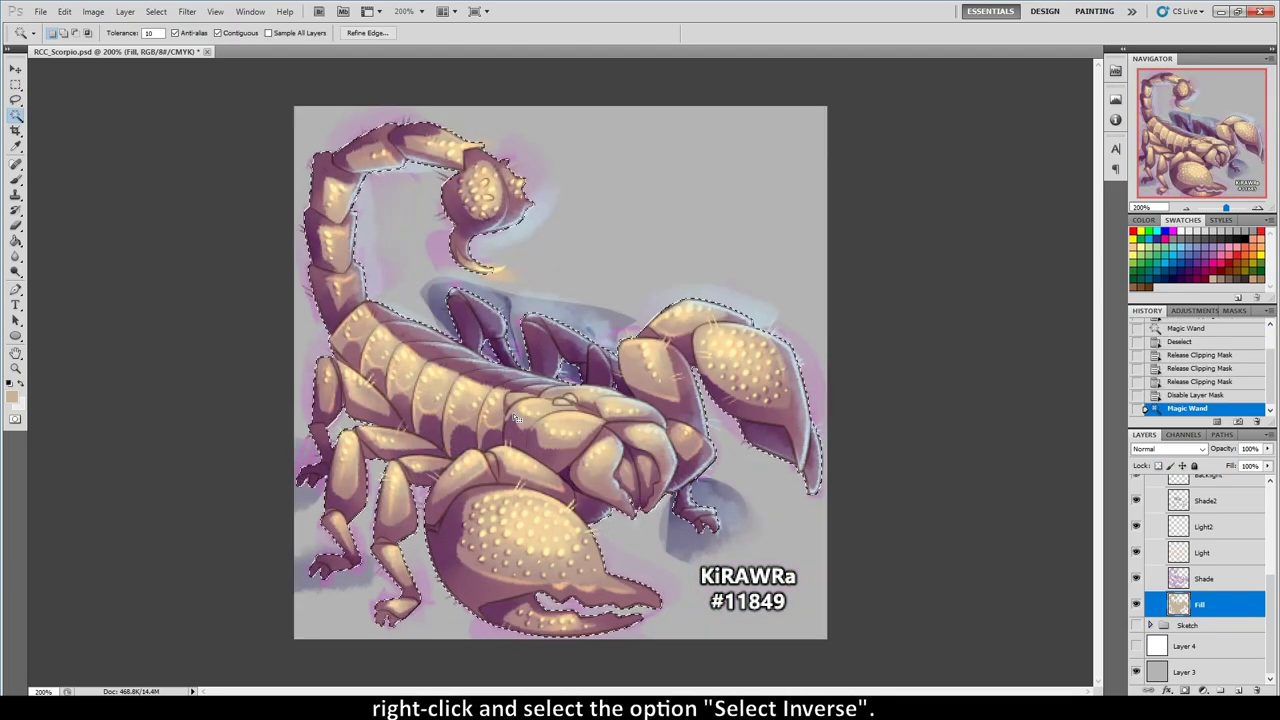
right_click(513, 420)
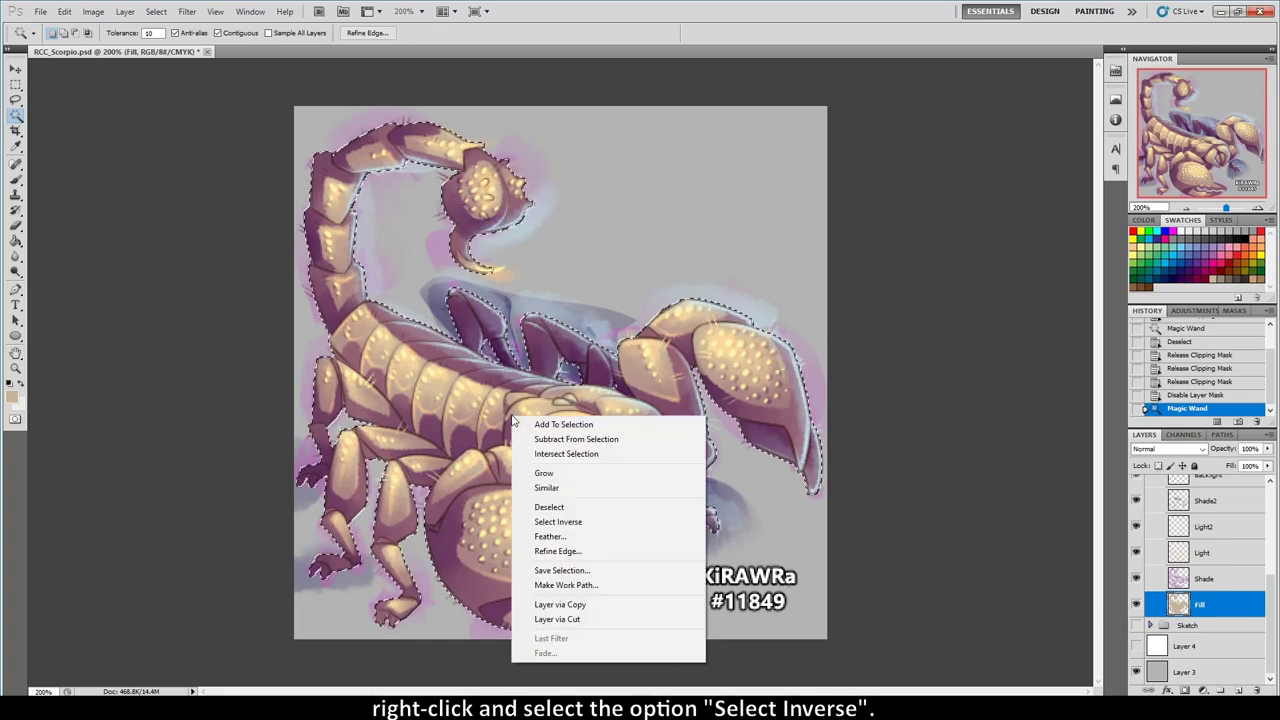
click(592, 526)
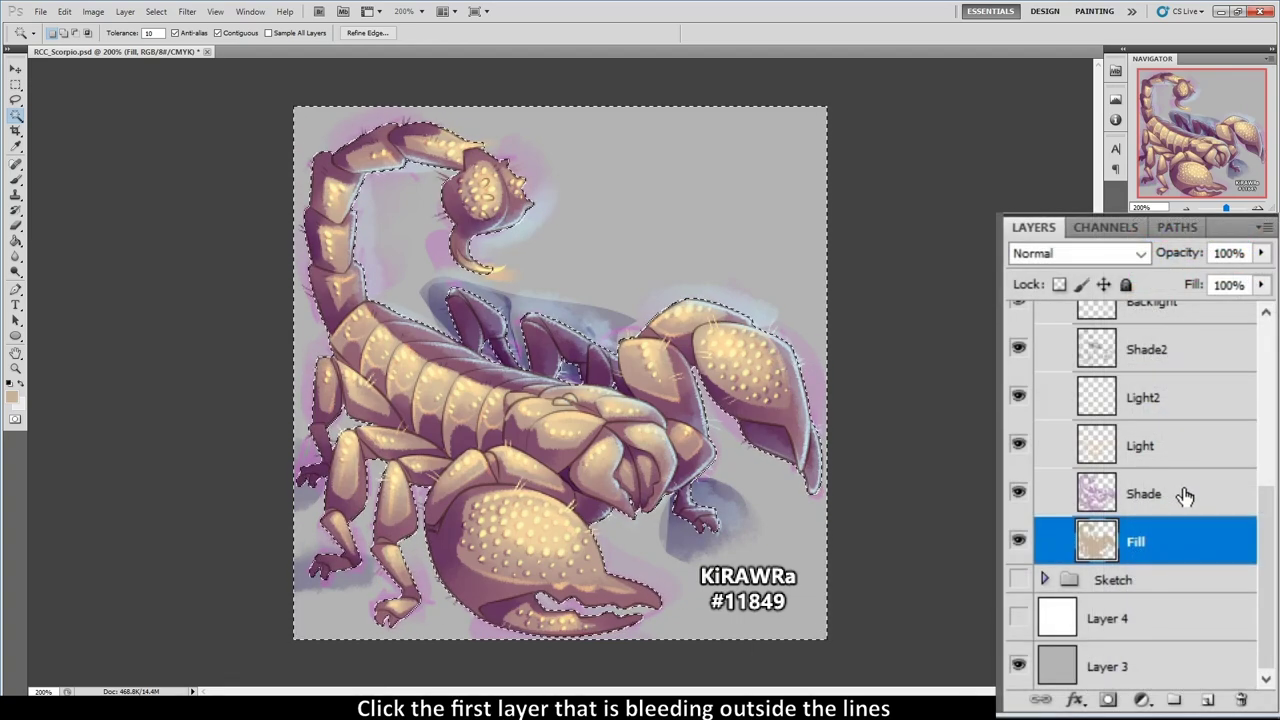
Cut the overspill outside the scorpion from the Shade and Light layers.
click(1184, 497)
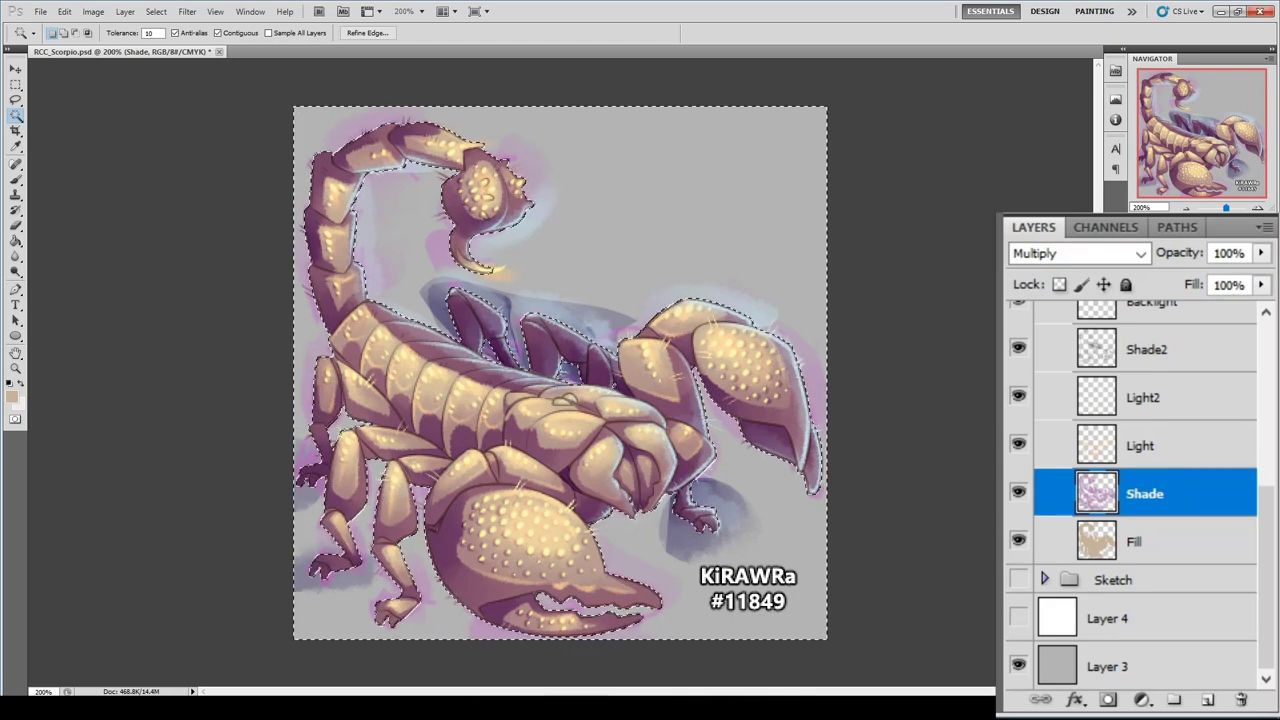
key(ctrl+x)
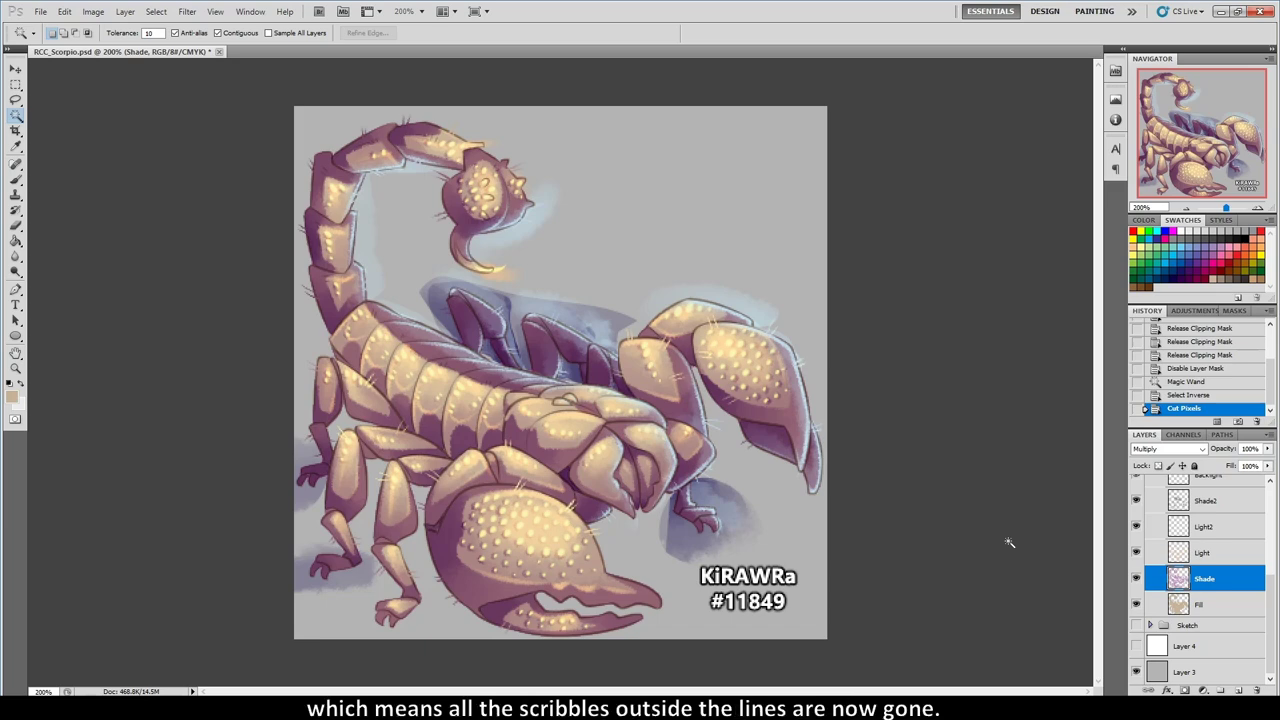
click(1223, 605)
click(565, 437)
right_click(552, 412)
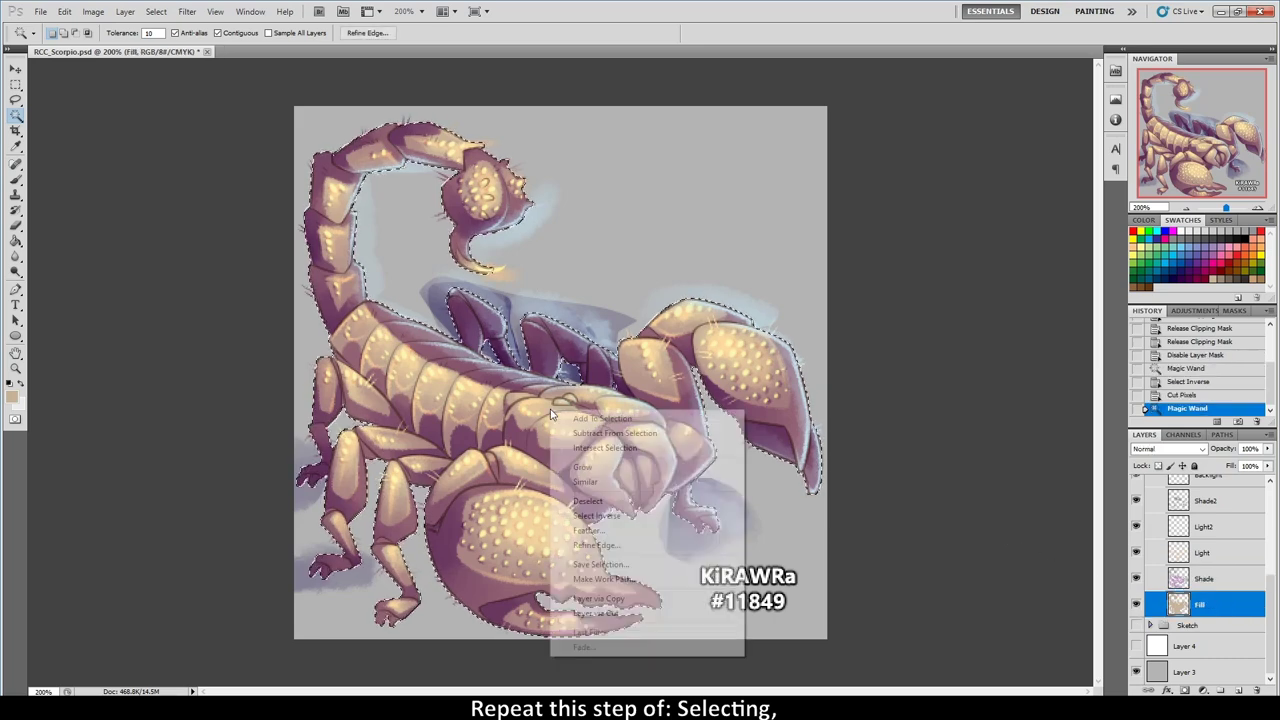
click(592, 515)
click(1203, 552)
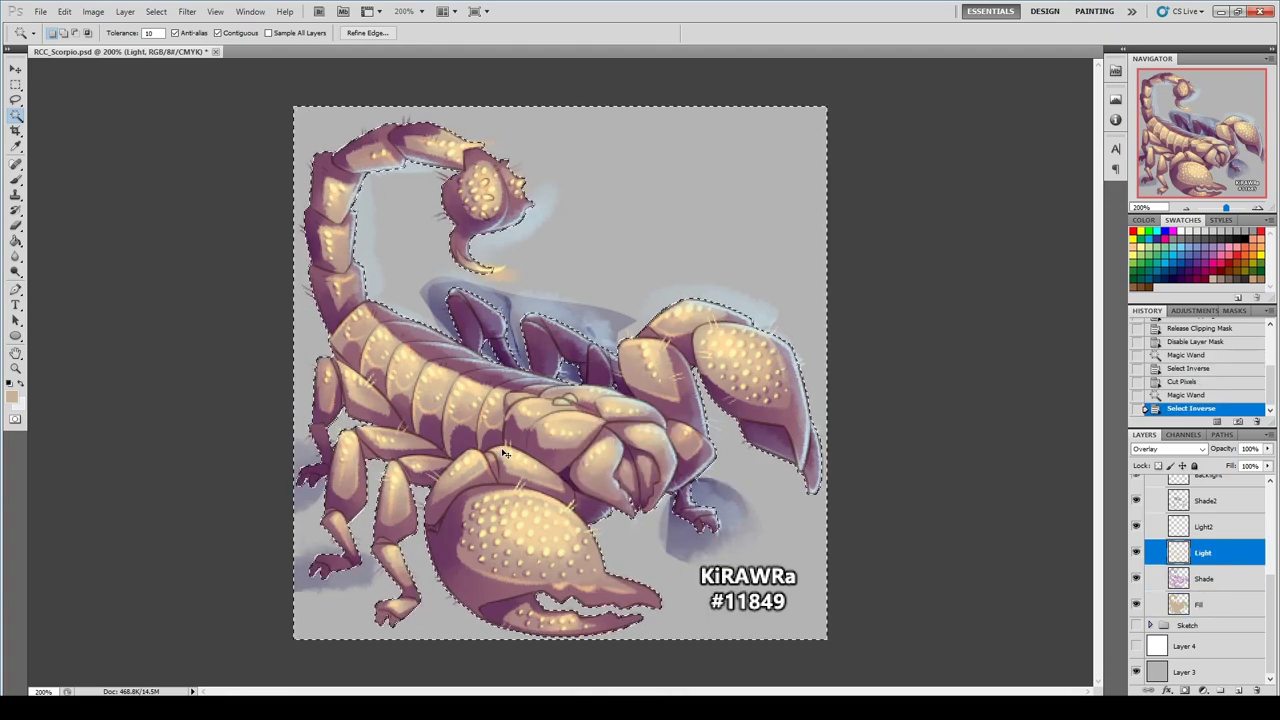
key(ctrl+x)
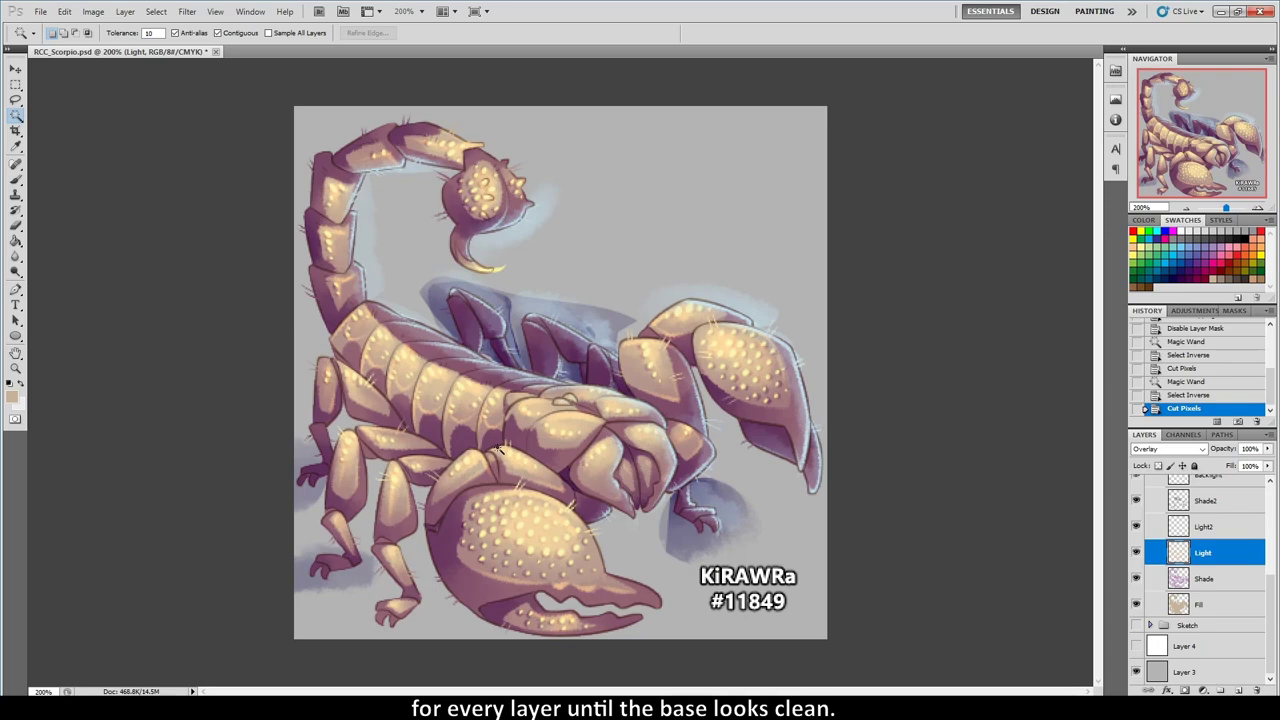
Reselect the inverse of the Fill shape and cut the Backlight glow outside the scorpion.
click(1200, 604)
click(614, 447)
right_click(614, 447)
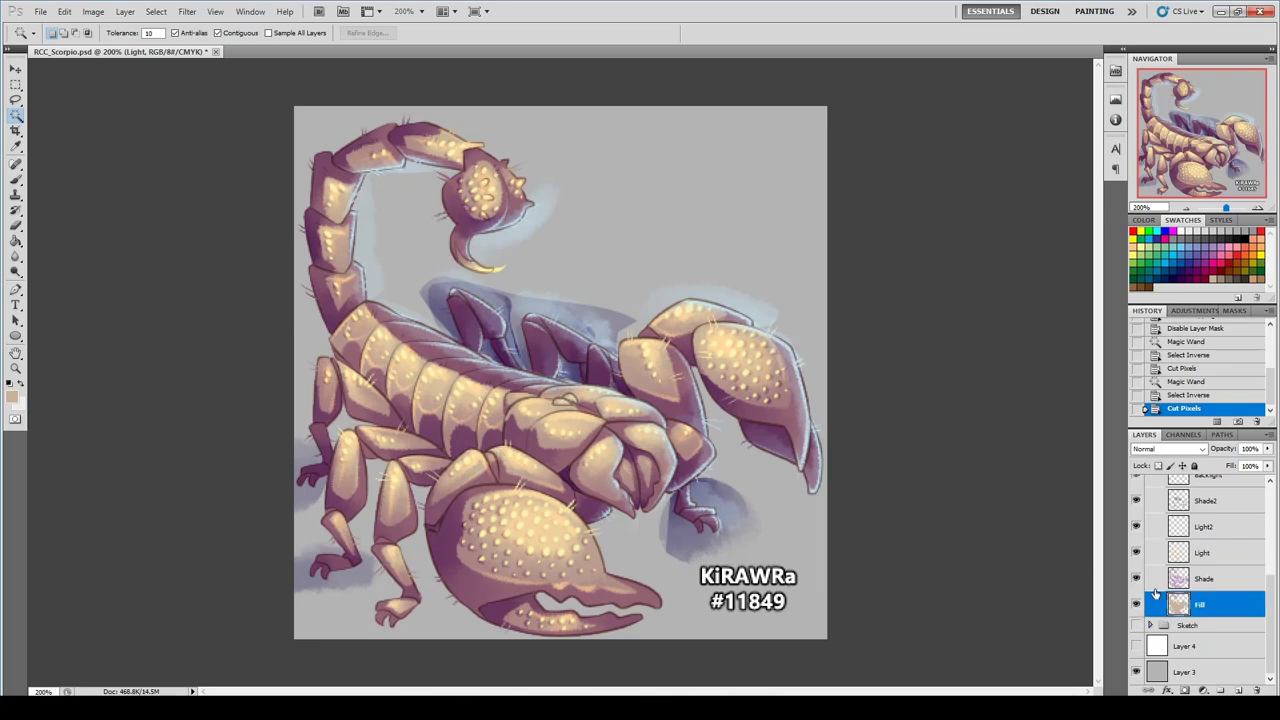
click(686, 551)
scroll(1205, 515, up, 1)
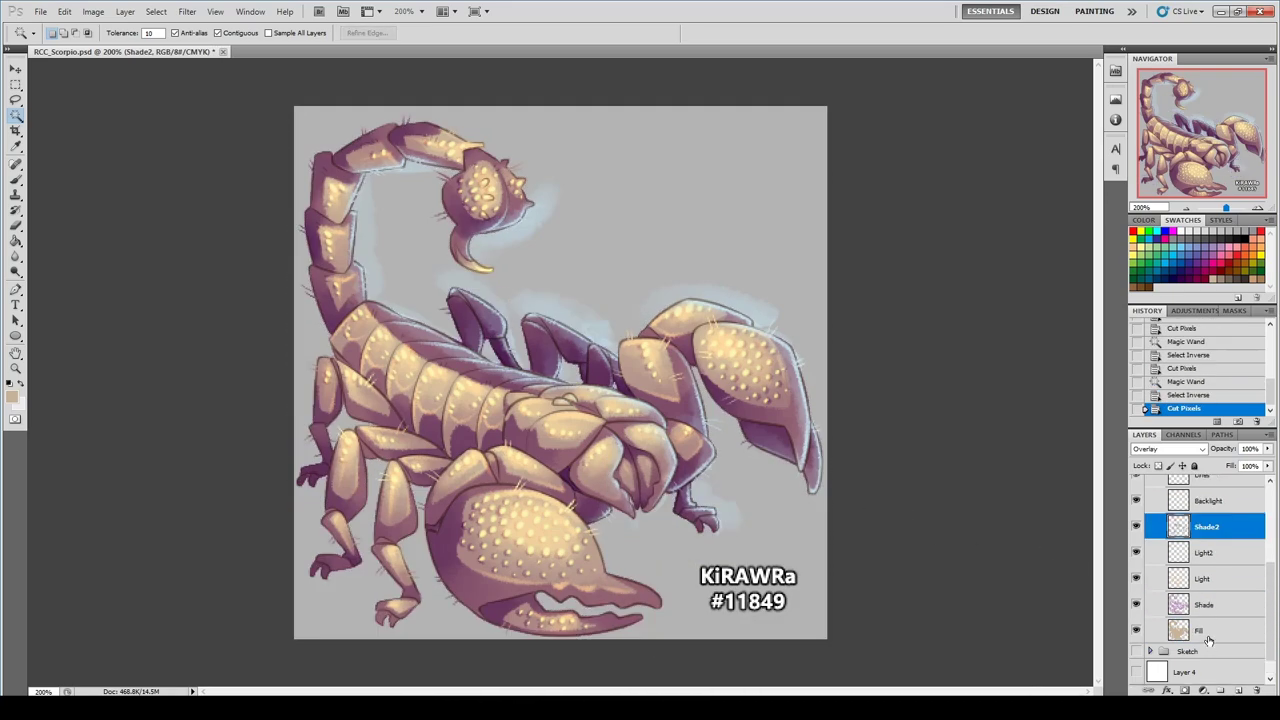
click(1207, 500)
key(ctrl+x)
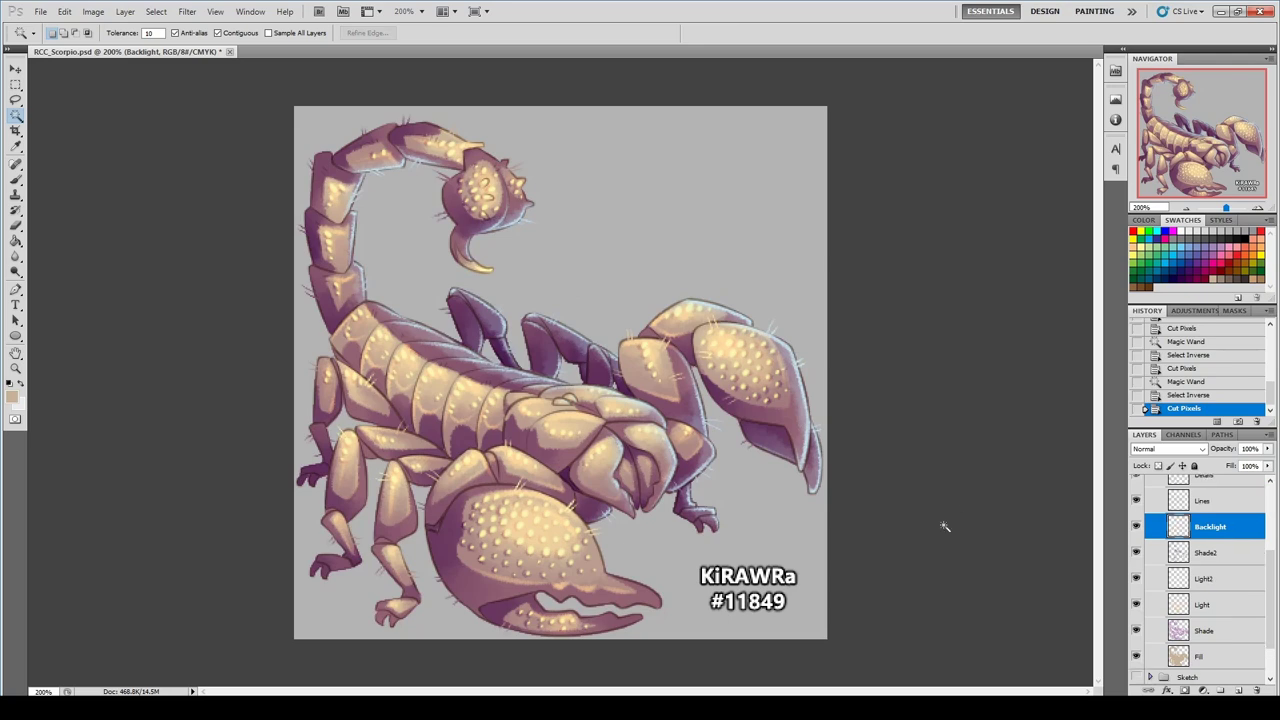
Select the skull and bones, invert the selection, and cut the glow around them.
scroll(1205, 560, down, 3)
click(1159, 604)
click(1200, 563)
click(601, 460)
right_click(601, 460)
click(668, 312)
click(1205, 537)
key(ctrl+x)
click(1158, 576)
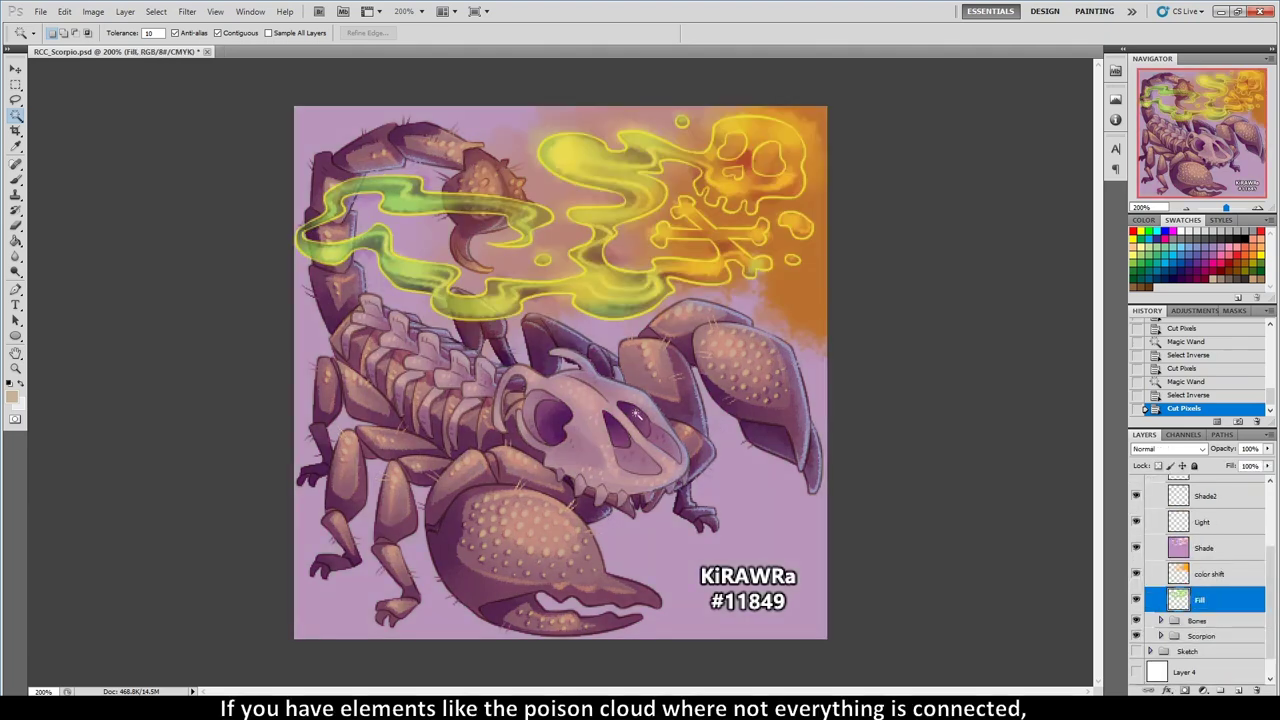
Select the main poison cloud and all its small bubbles with the Magic Wand on Fill.
click(602, 284)
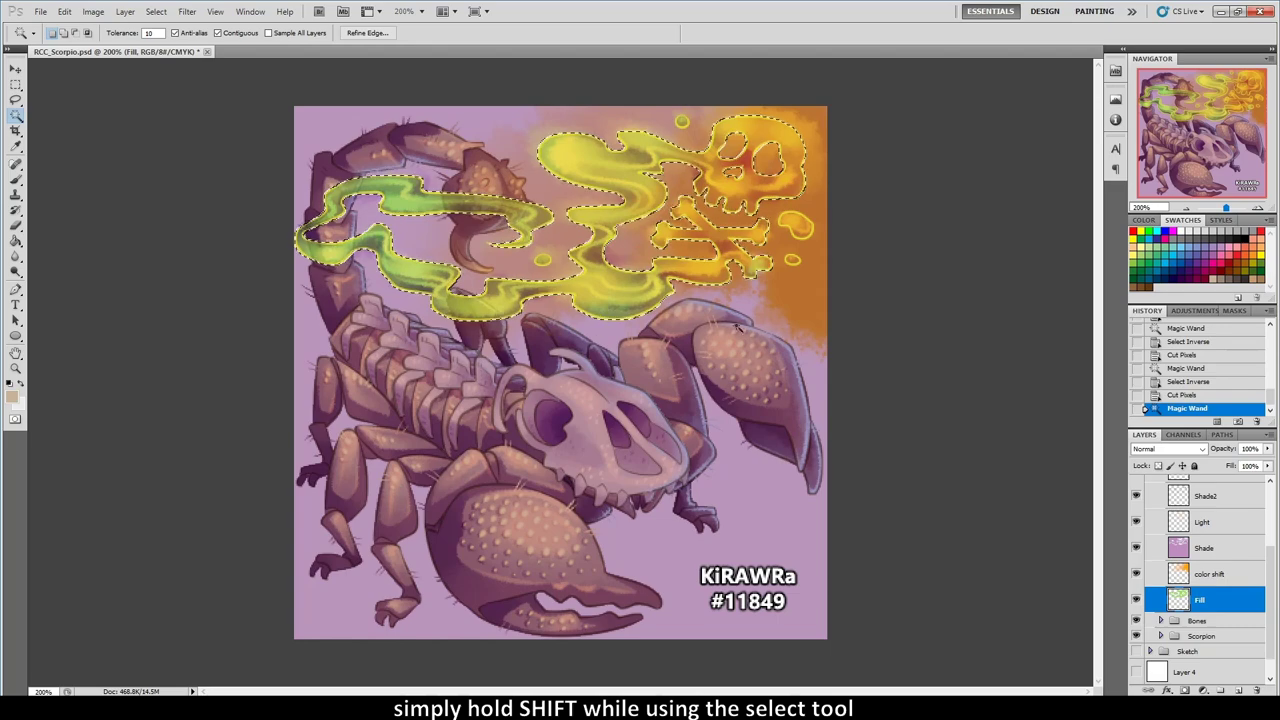
shift+click(542, 260)
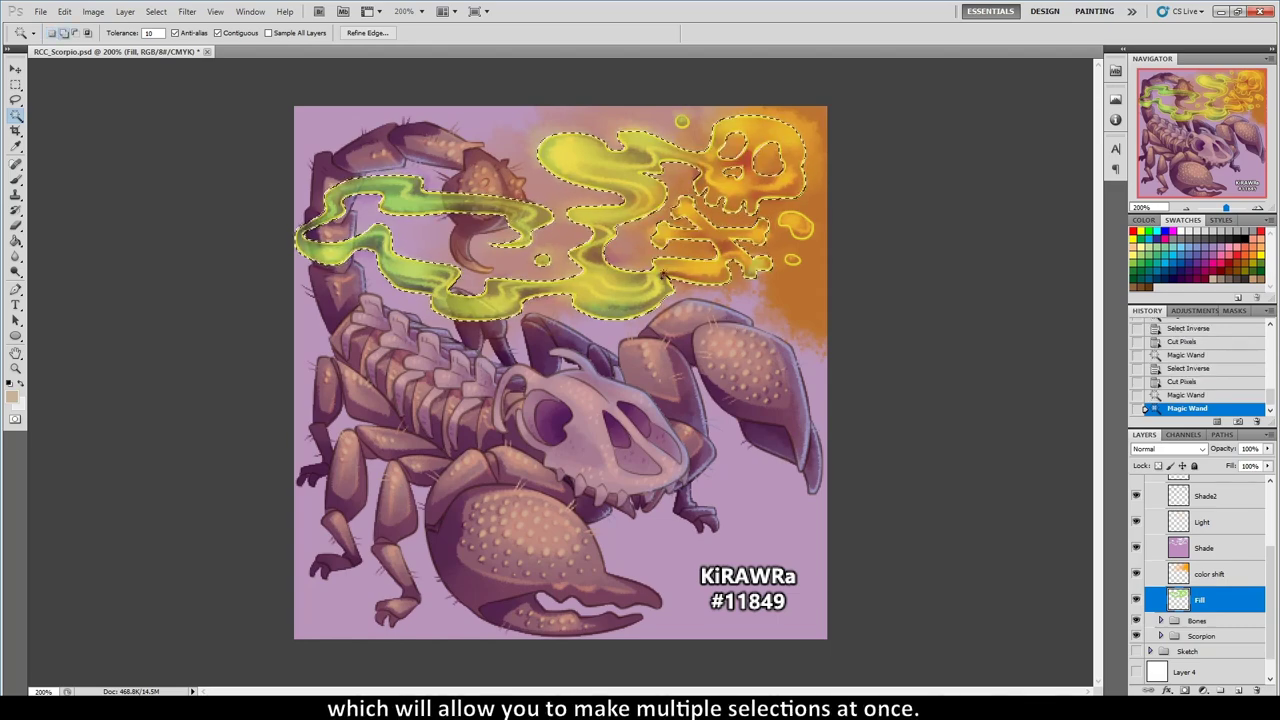
shift+click(799, 231)
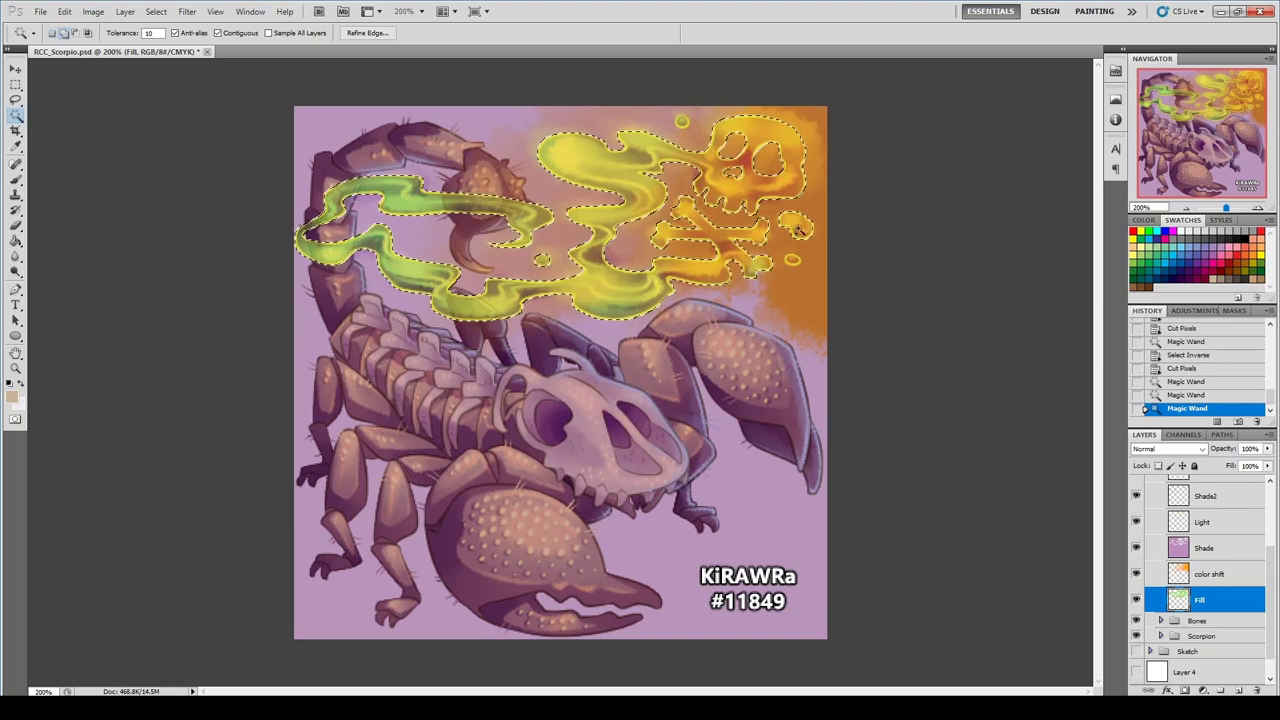
shift+click(793, 261)
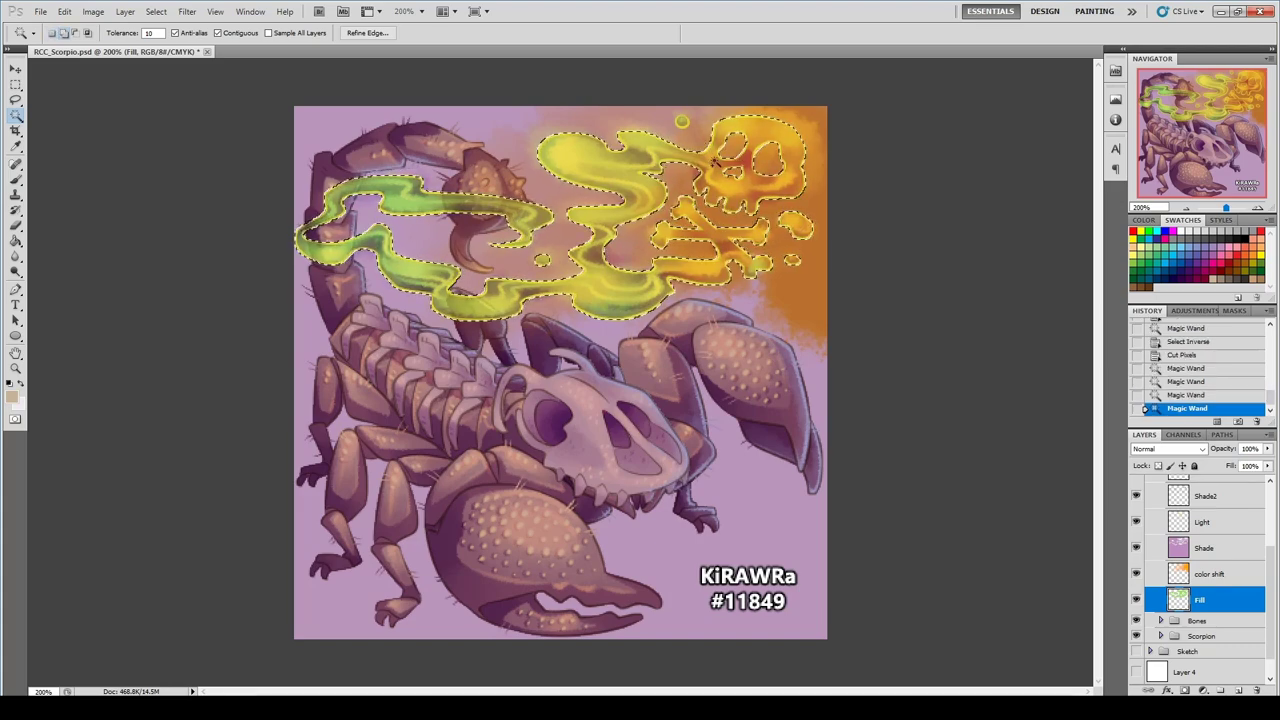
shift+click(681, 121)
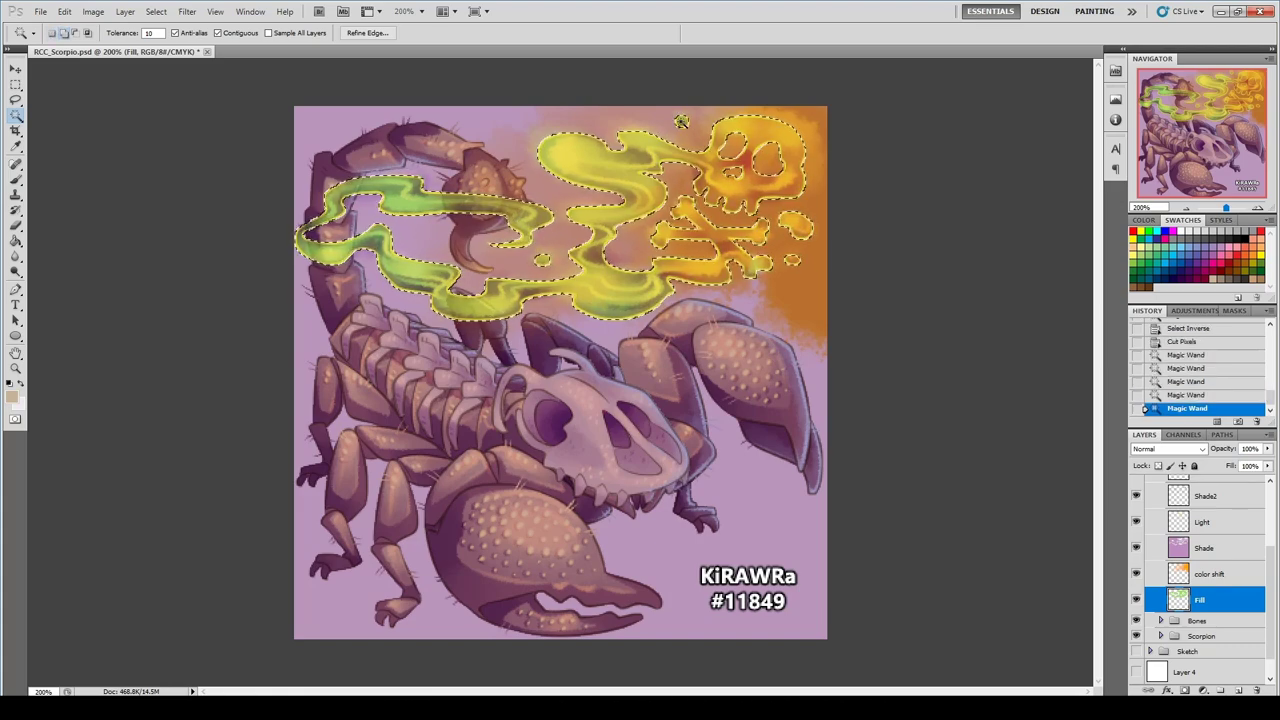
Invert the selection and cut the color shift layer's orange tint outside the cloud.
right_click(787, 305)
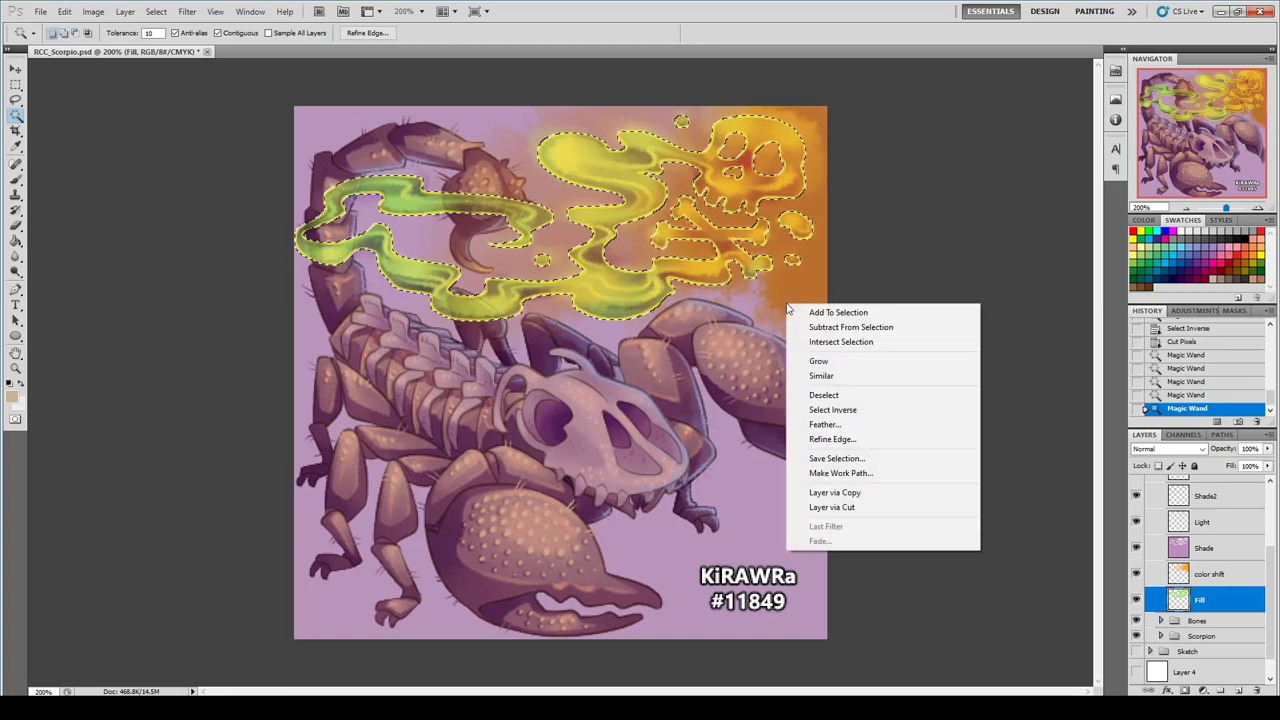
click(832, 410)
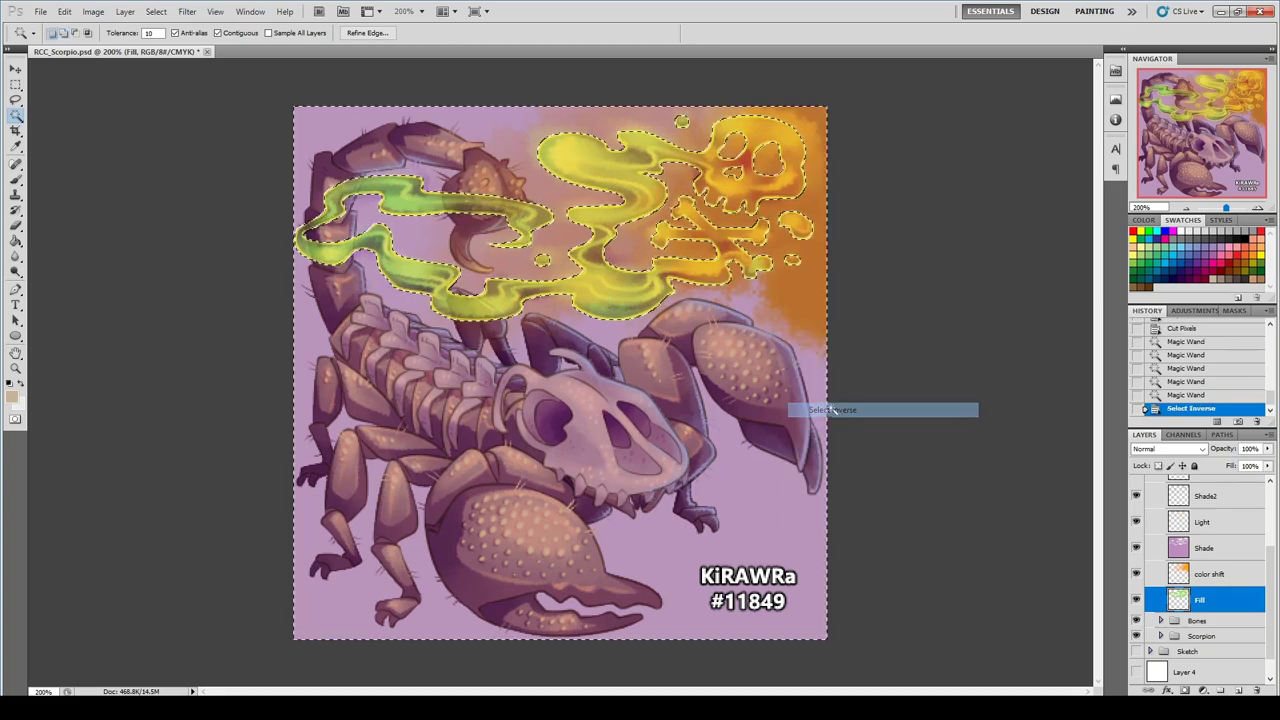
click(1212, 575)
key(ctrl+x)
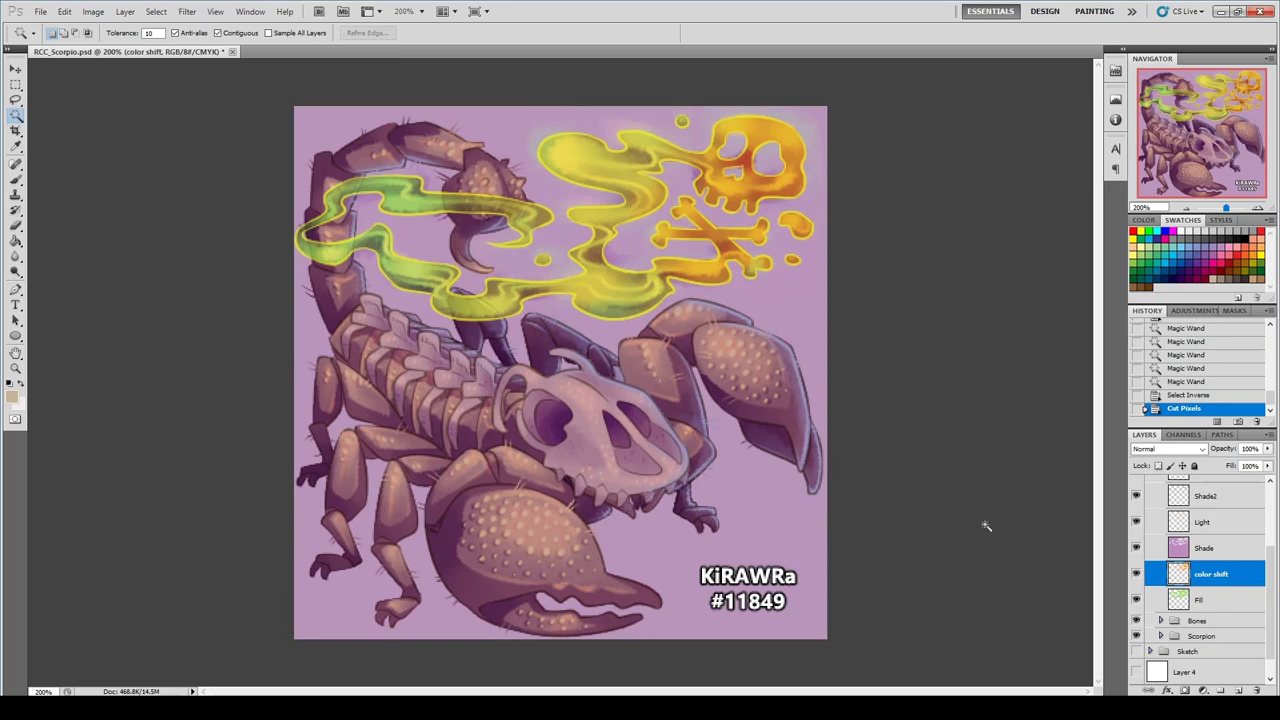
click(1197, 597)
right_click(721, 237)
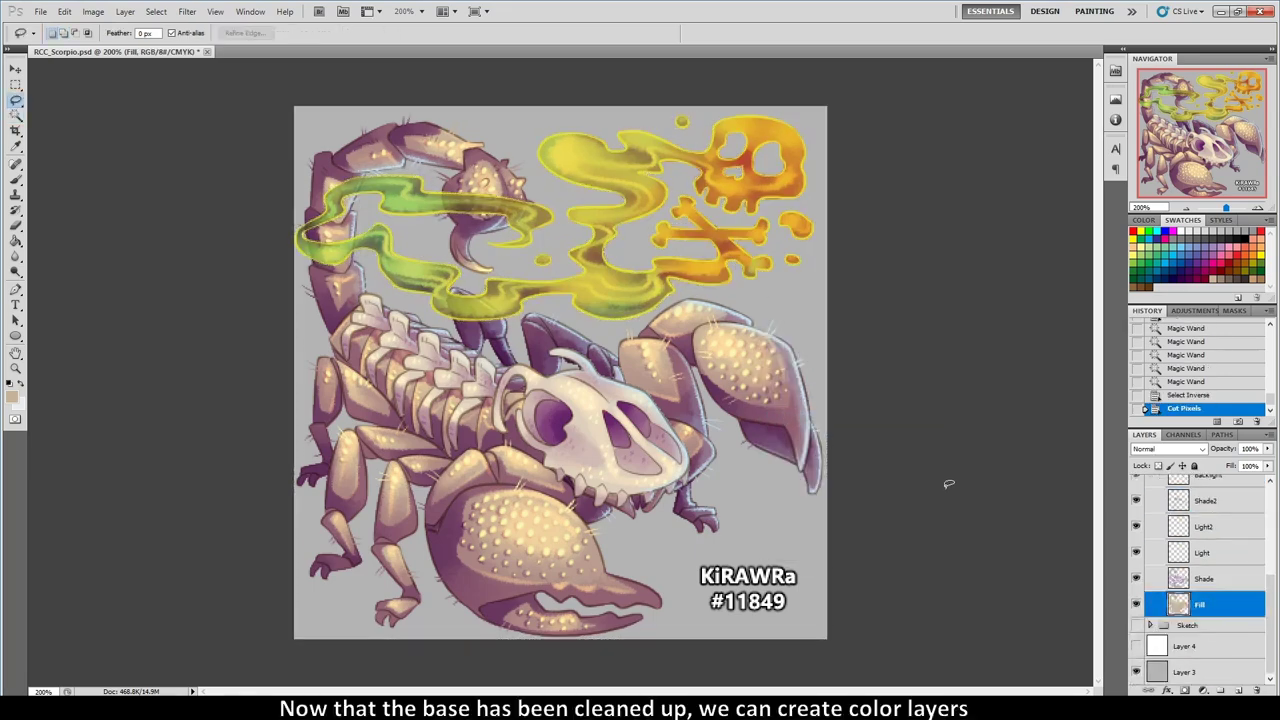
On a new layer above Fill, paint the scorpion's body cyan with a 125 px brush.
key(b)
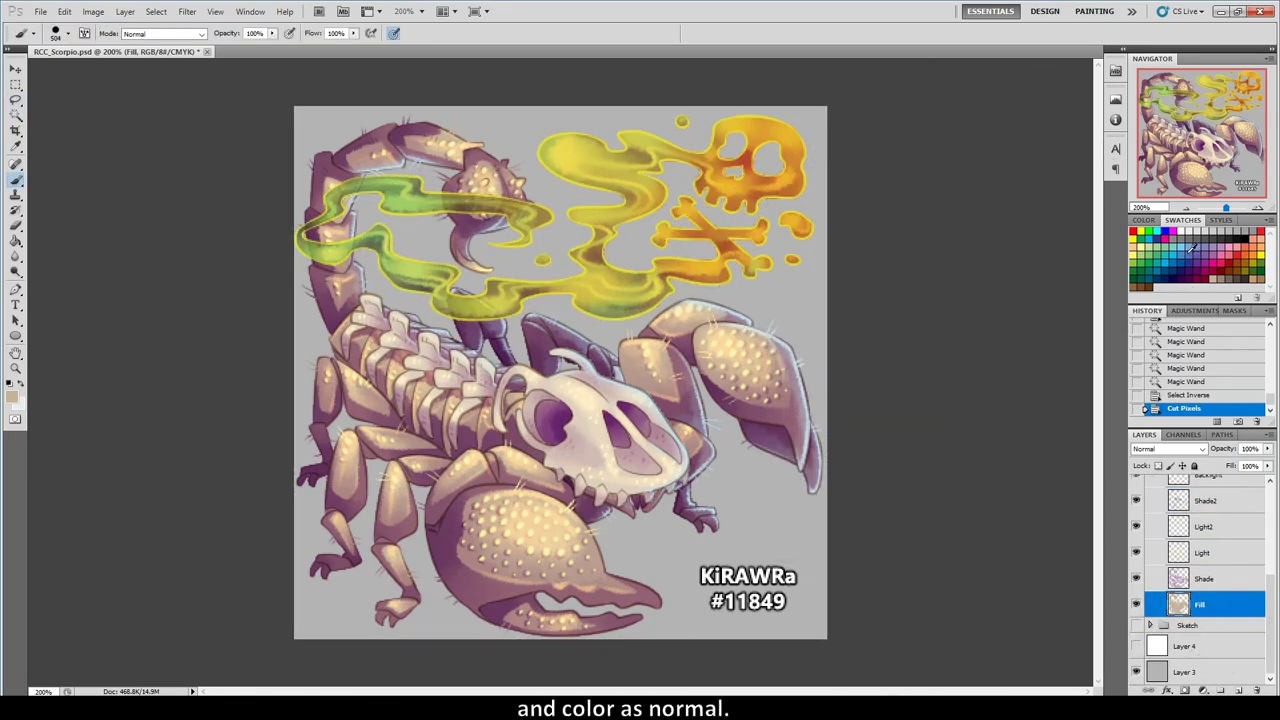
click(1178, 248)
key(bracketleft)
key(bracketleft)
key(bracketleft)
key(bracketleft)
key(bracketleft)
key(bracketleft)
key(bracketleft)
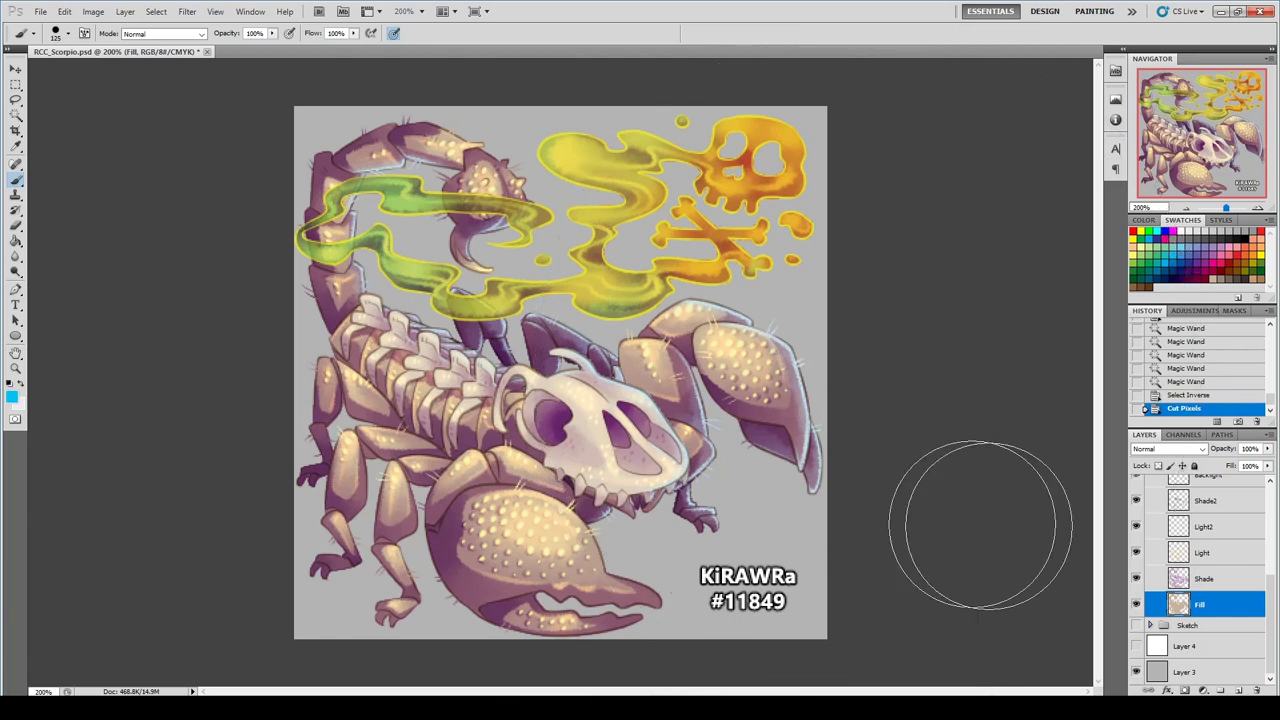
click(1240, 690)
click(612, 580)
drag(612, 590, 400, 450)
Paint the scorpion's claws purple.
right_click(586, 402)
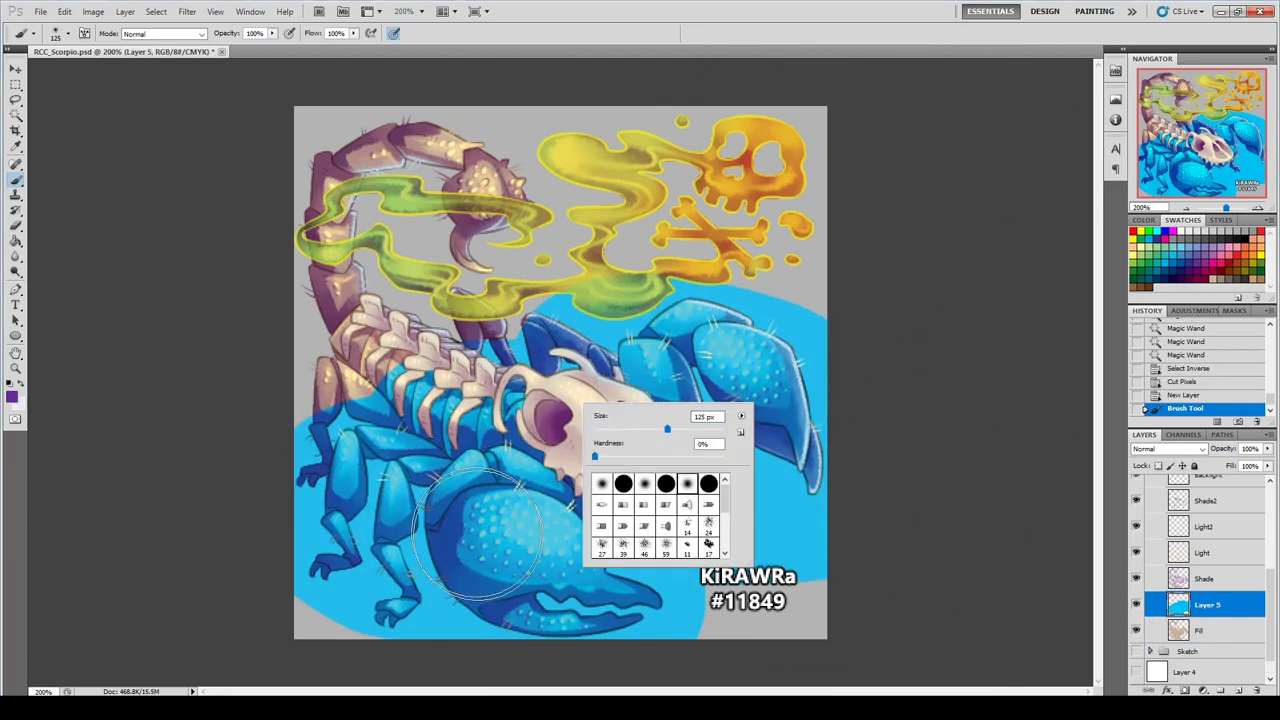
drag(700, 350, 810, 430)
key(l)
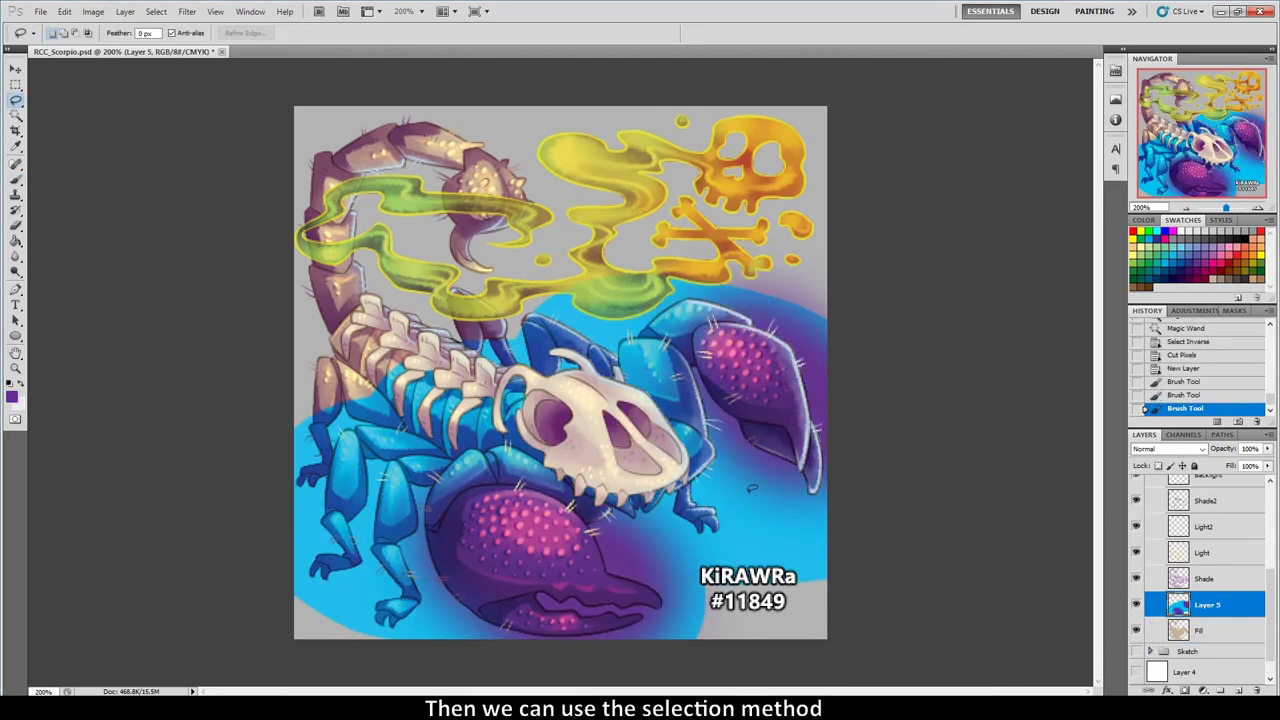
click(1228, 632)
Select outside the scorpion's Fill shape and cut Layer 5's blue paint there.
key(w)
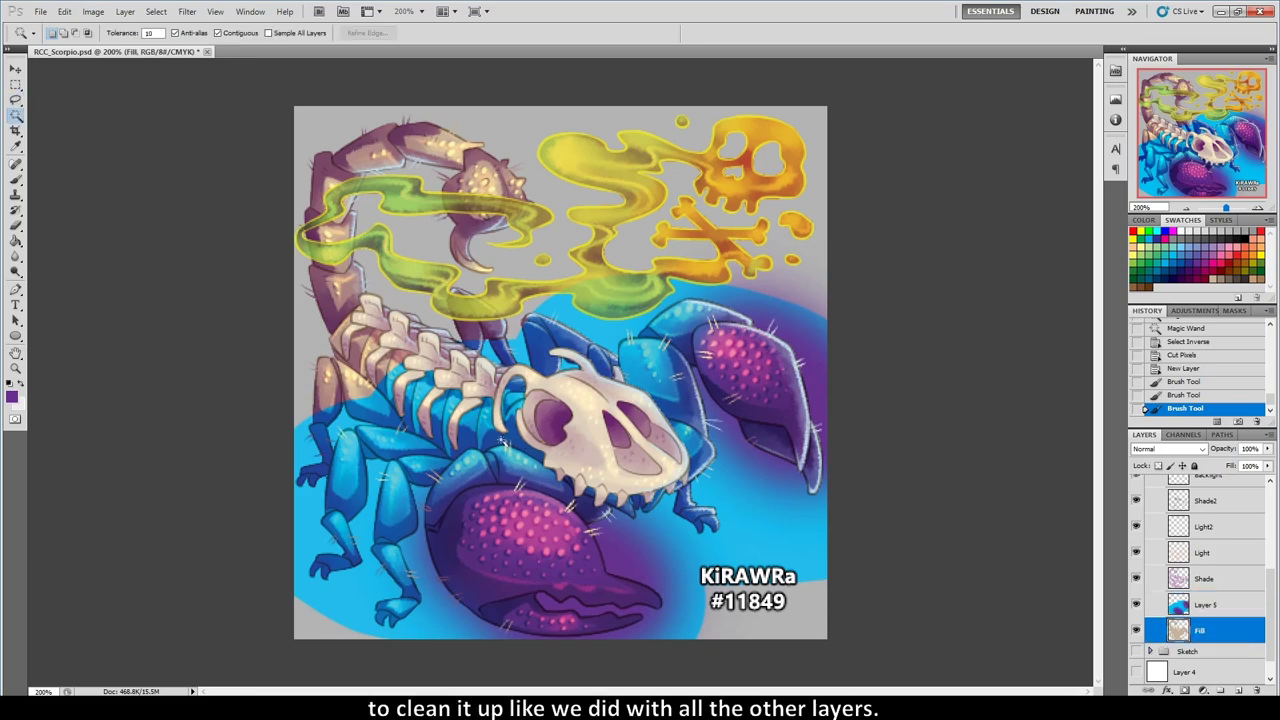
click(506, 440)
right_click(503, 441)
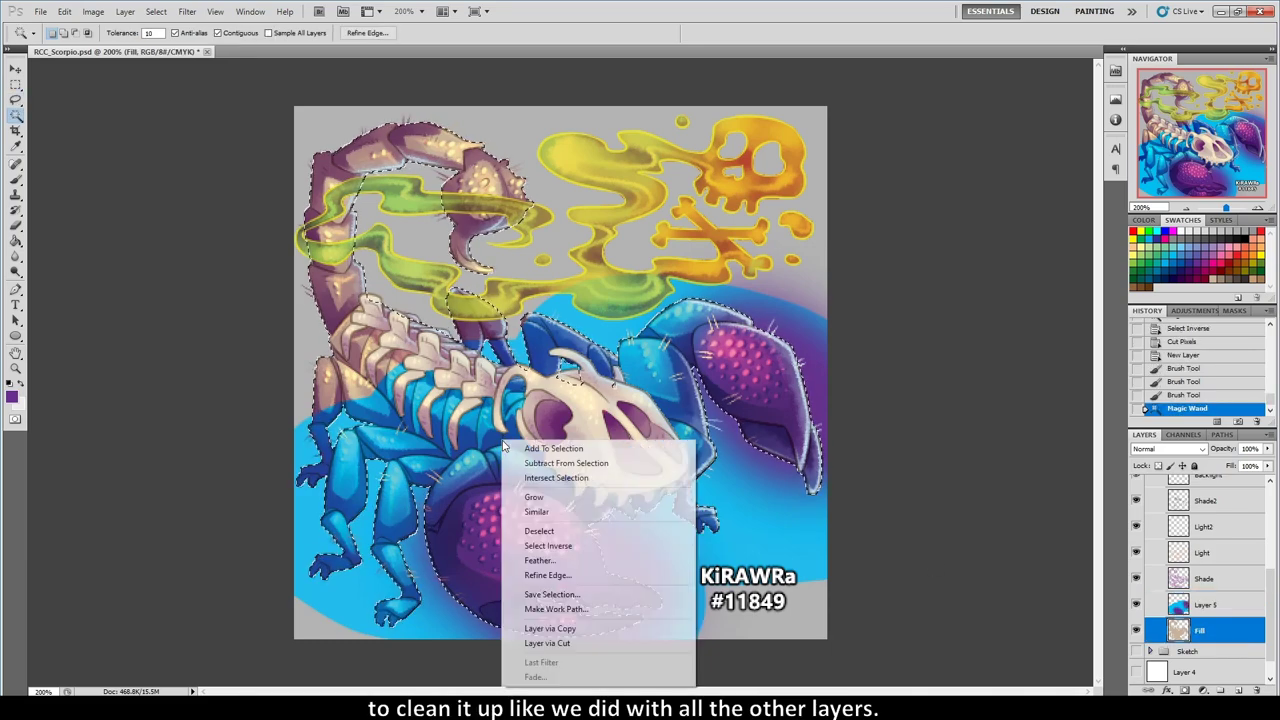
click(548, 545)
key(alt+bracketright)
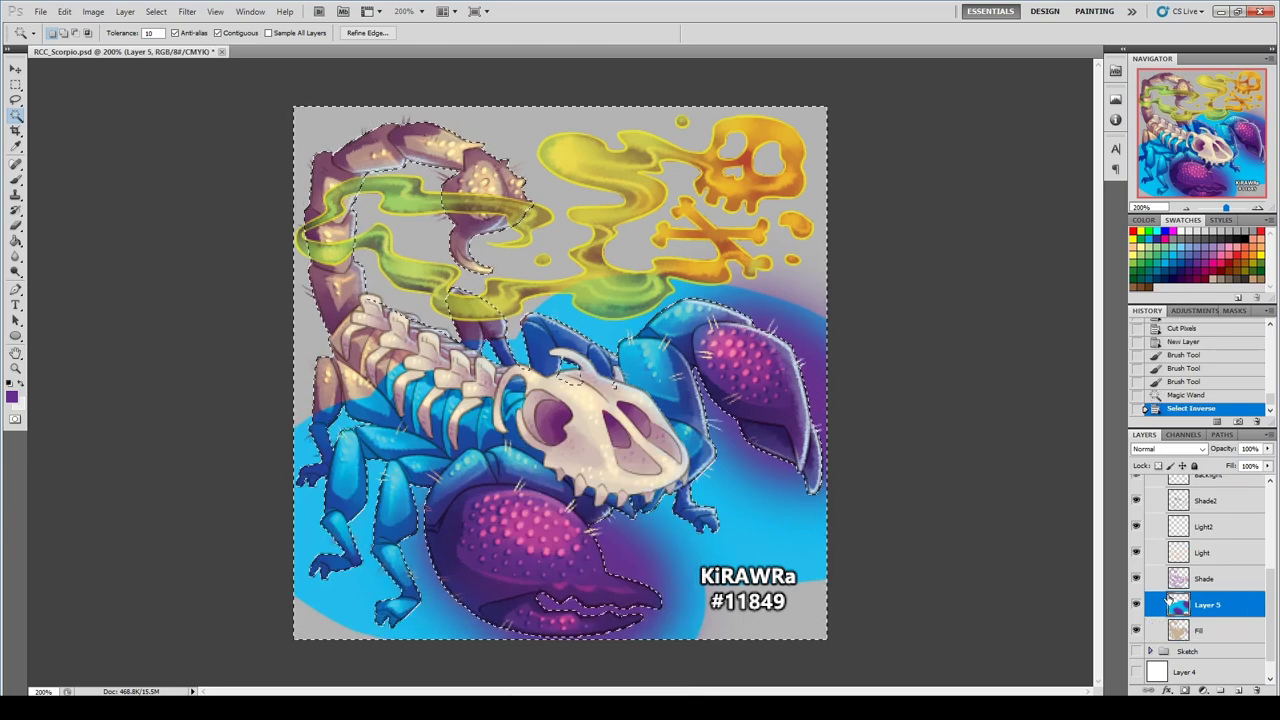
key(ctrl+x)
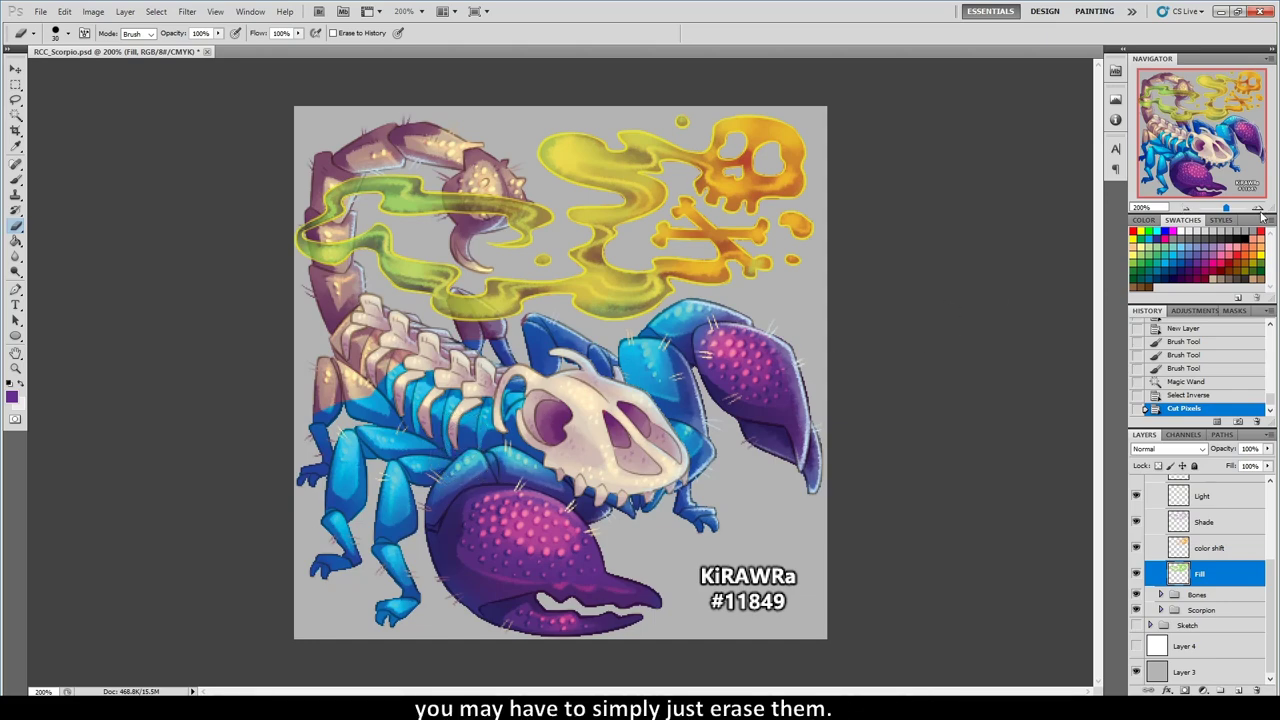
Zoom in and erase the leftover smoke over the scorpion's head on the Shade layer.
click(1258, 208)
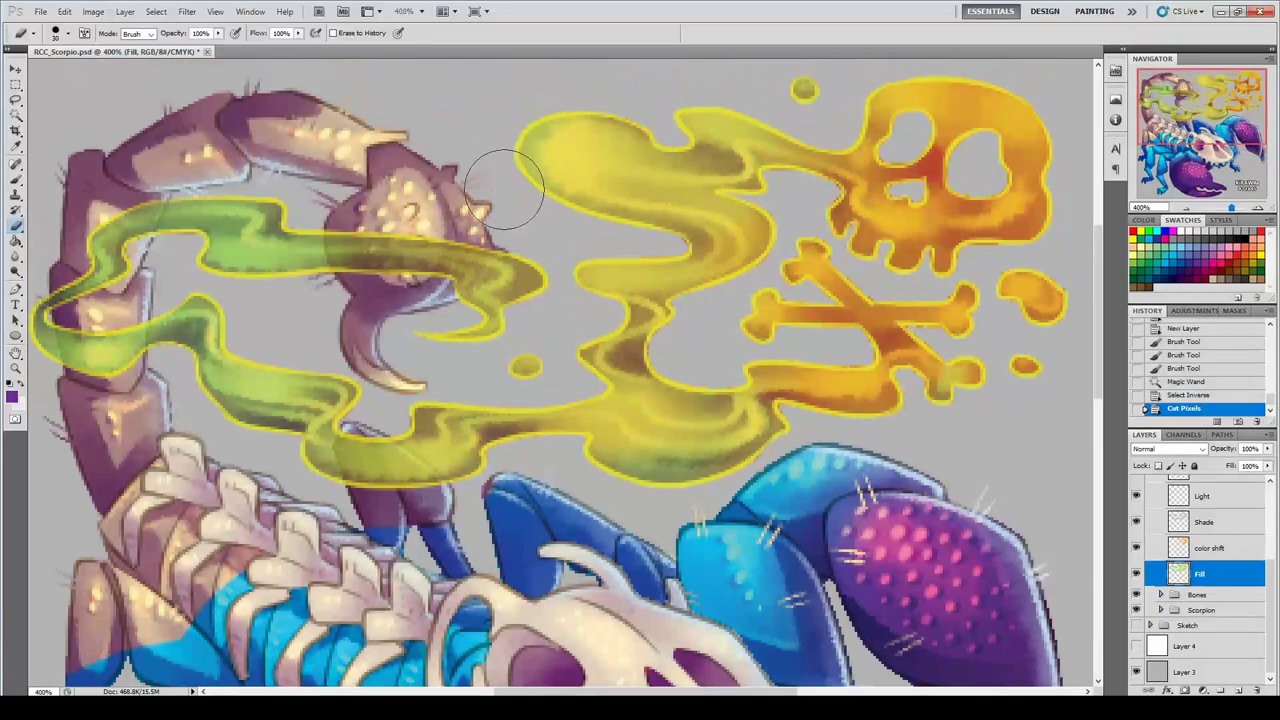
mouse_move(505, 190)
mouse_down()
mouse_move(390, 262)
mouse_move(370, 240)
mouse_move(470, 262)
mouse_up()
scroll(1200, 572, up, 3)
click(1204, 651)
scroll(1200, 600, down, 2)
mouse_move(340, 245)
mouse_down()
mouse_move(405, 240)
mouse_move(490, 275)
mouse_move(480, 270)
mouse_up()
click(1206, 548)
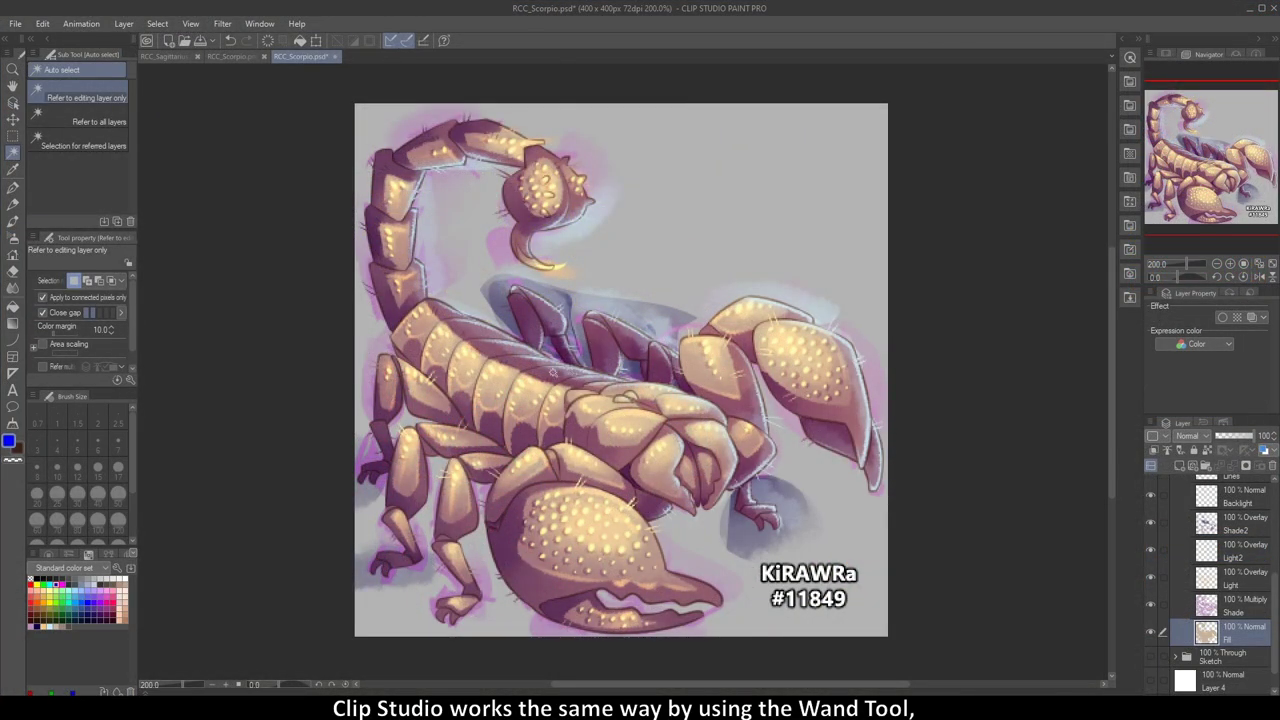
Select everything outside the Fill scorpion and cut the Shade2 and Shade spill.
click(552, 372)
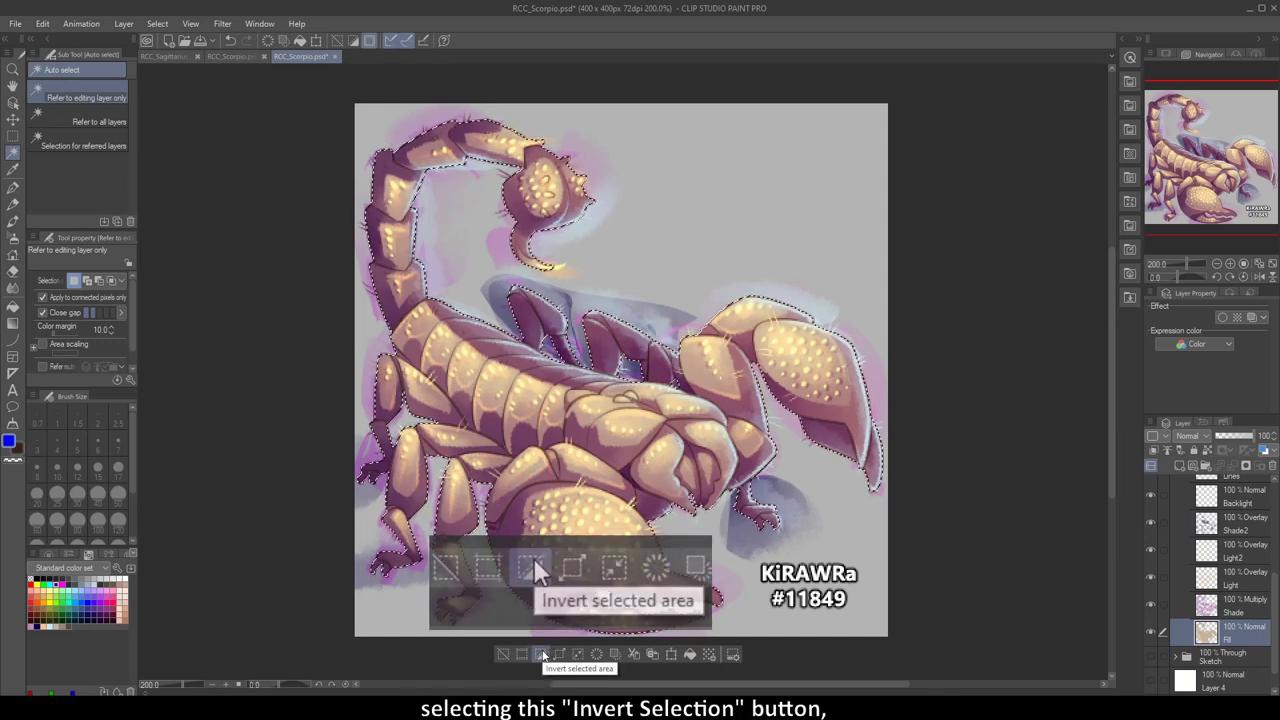
click(543, 655)
click(1233, 530)
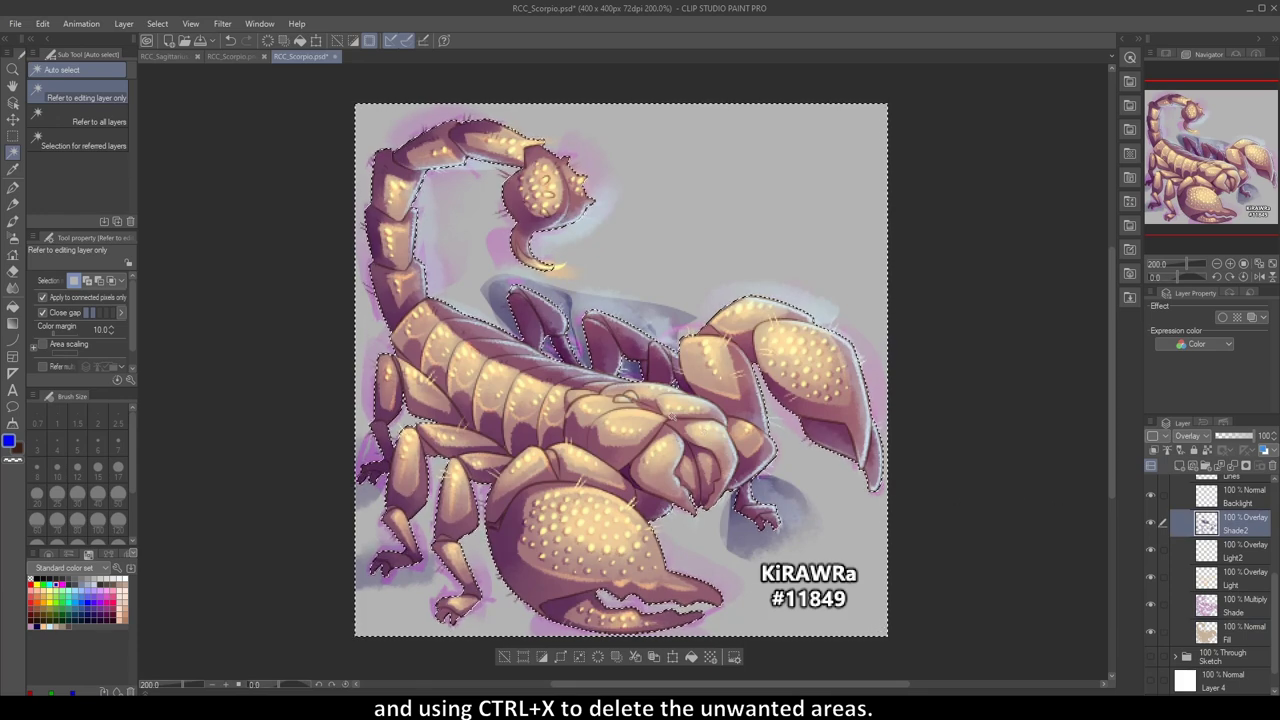
key(ctrl+x)
click(1233, 605)
key(ctrl+x)
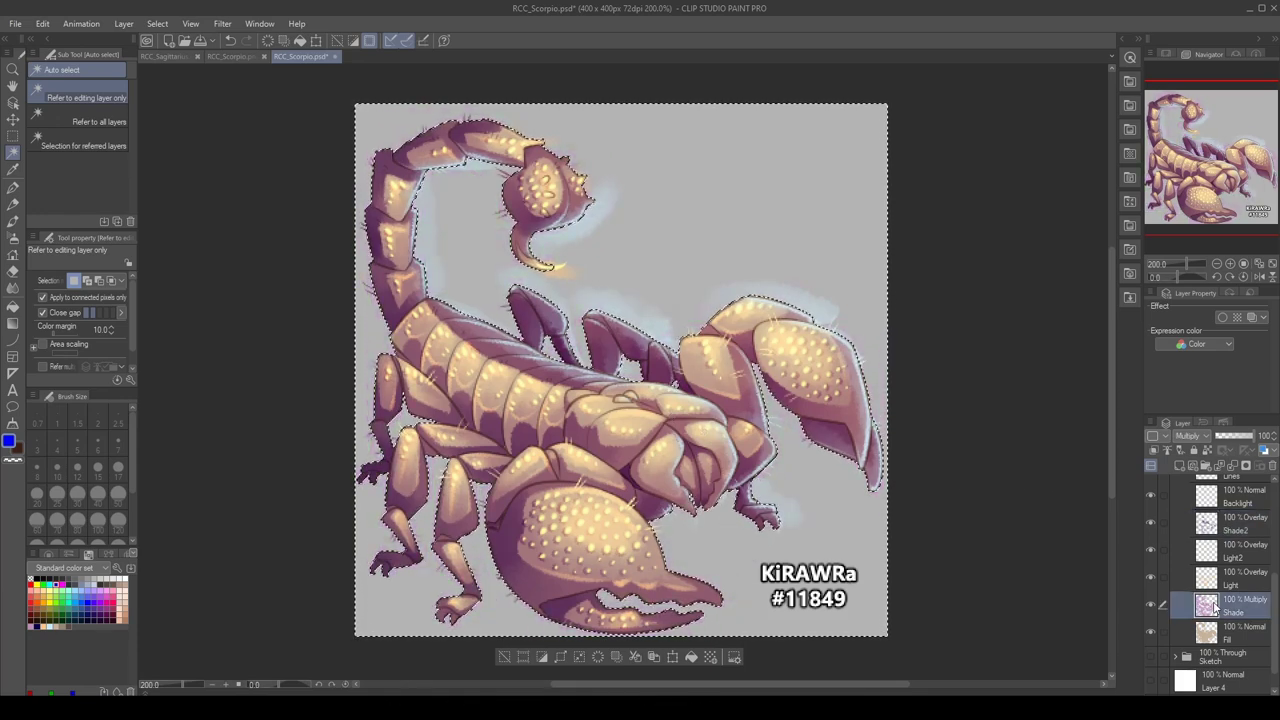
Cut the Backlight glow outside the scorpion, then clear the selection.
click(1224, 578)
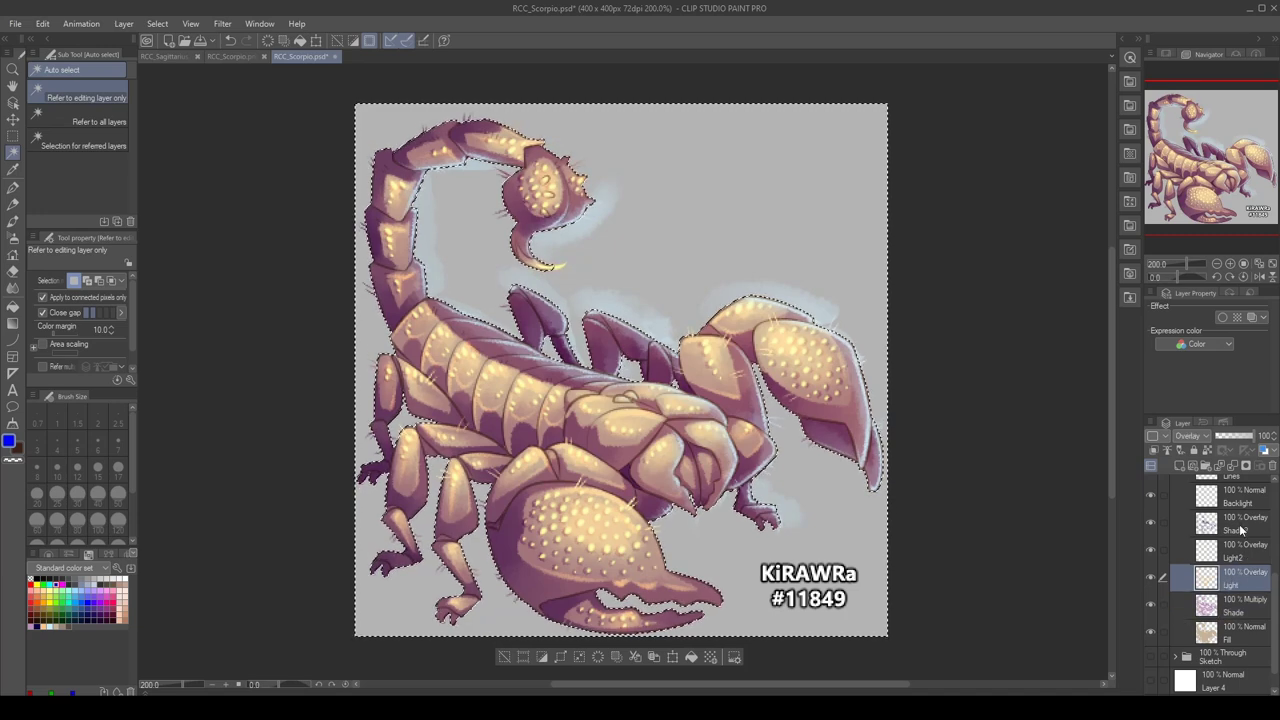
click(1203, 498)
key(ctrl+x)
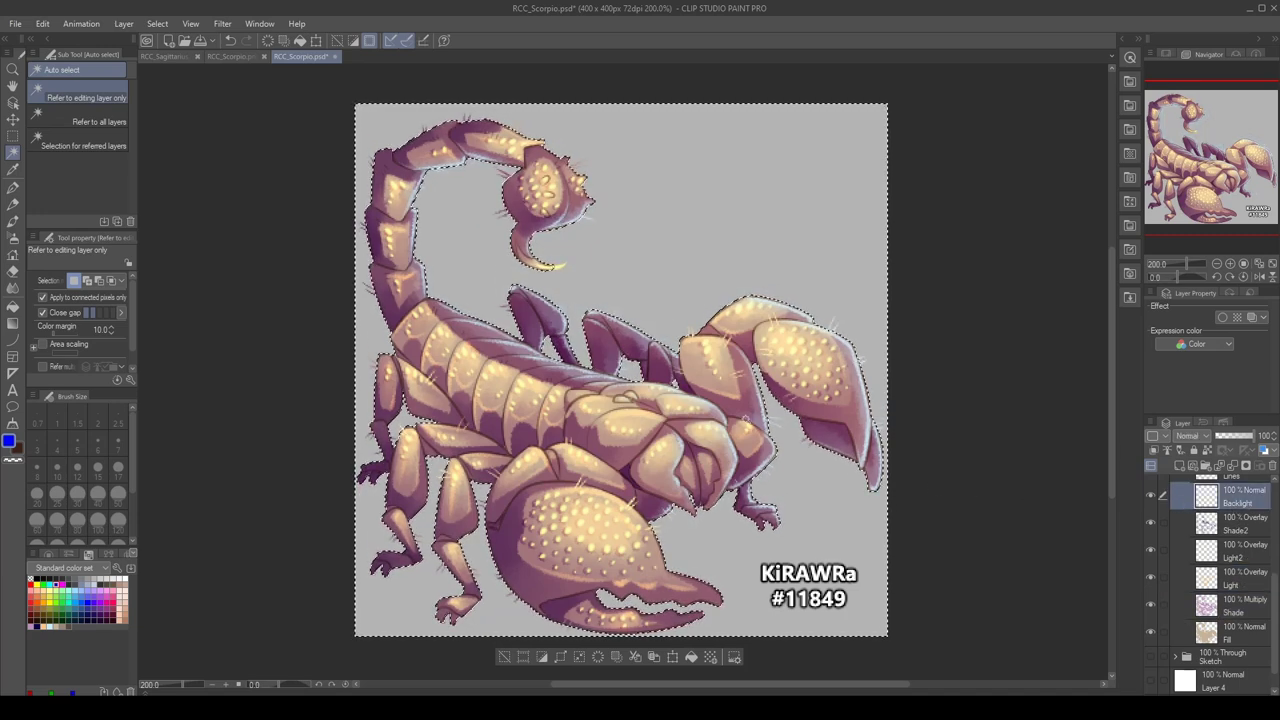
key(m)
key(ctrl+d)
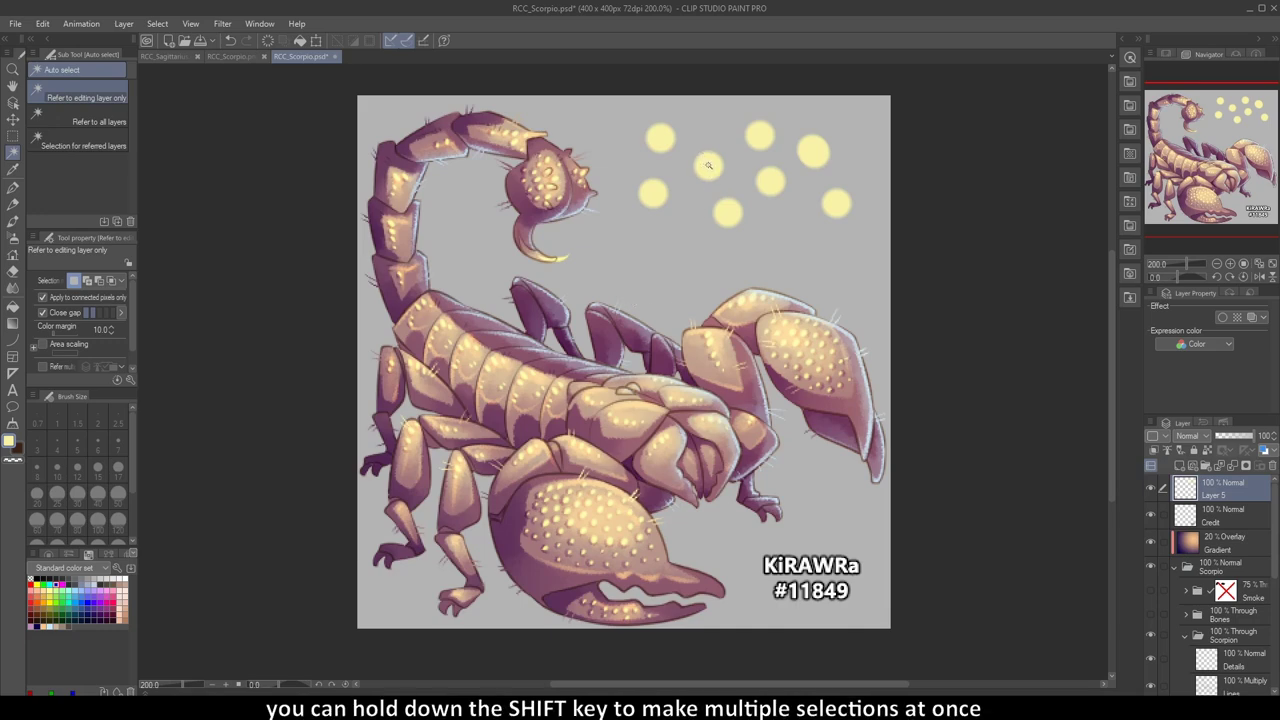
click(708, 166)
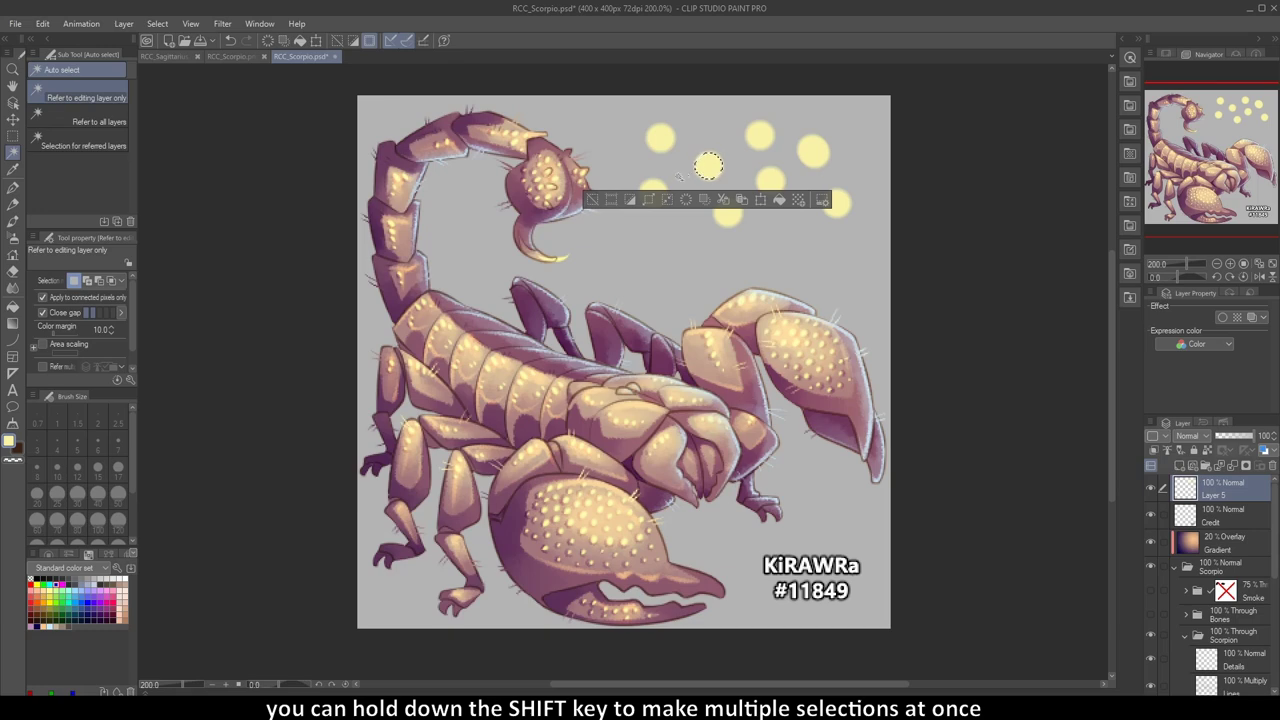
shift+click(655, 190)
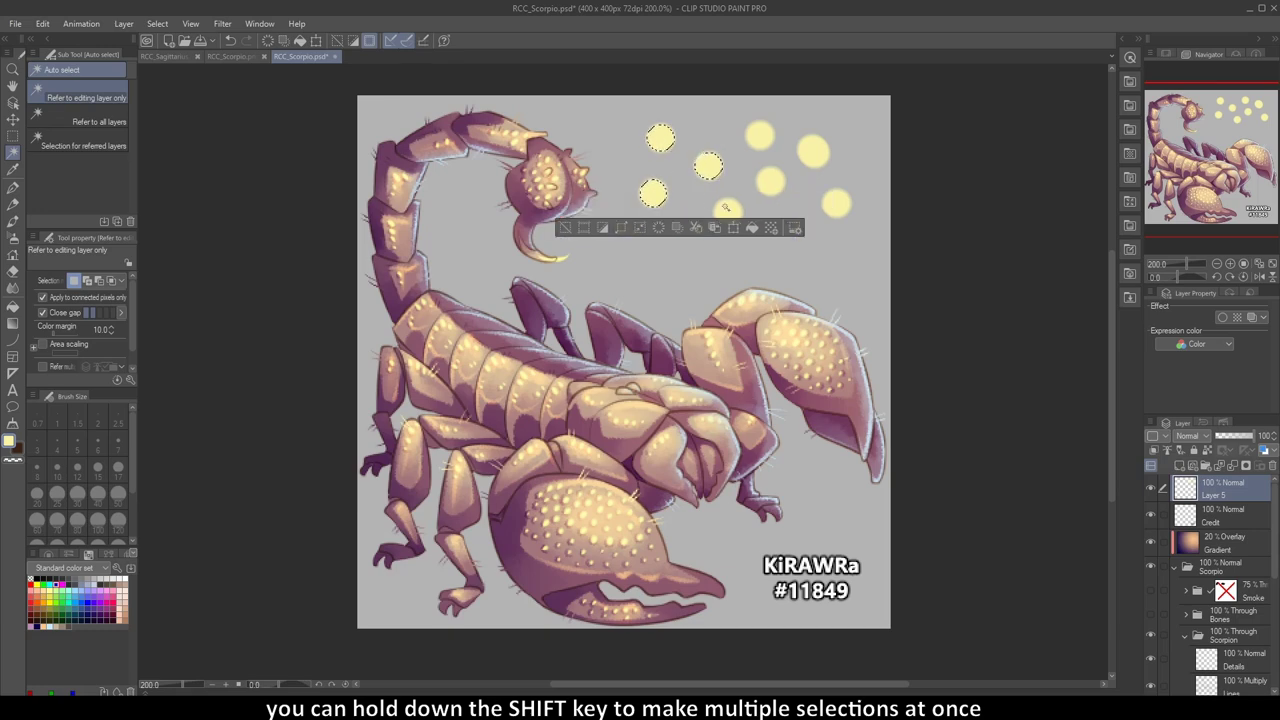
shift+click(728, 211)
shift+click(770, 181)
shift+click(759, 135)
shift+click(813, 152)
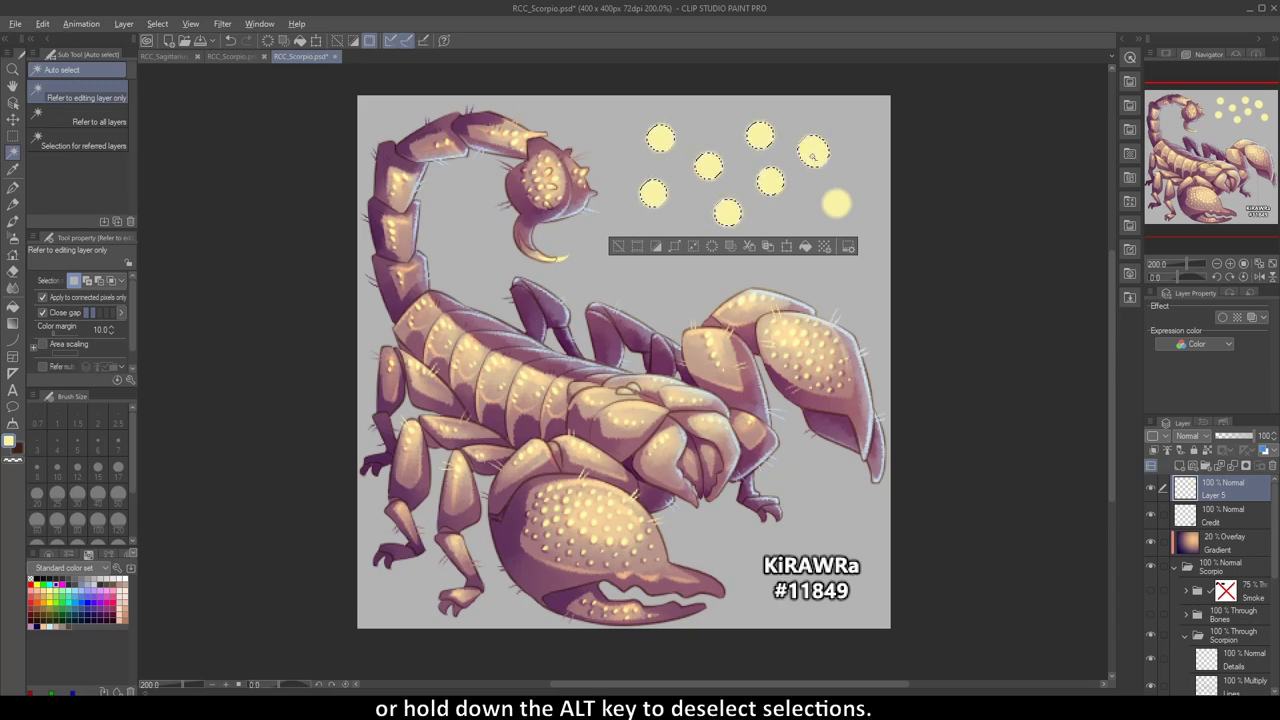
alt+click(812, 151)
alt+click(759, 135)
alt+click(769, 180)
alt+click(734, 214)
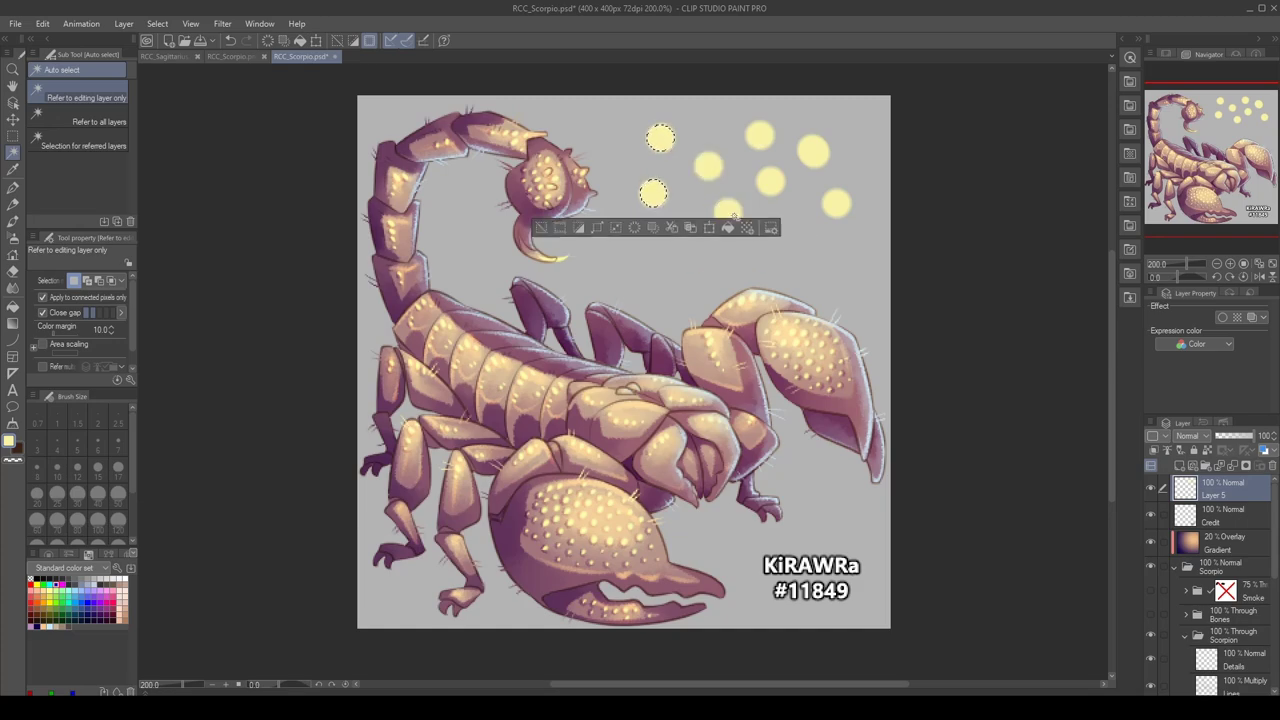
alt+click(653, 194)
alt+click(664, 142)
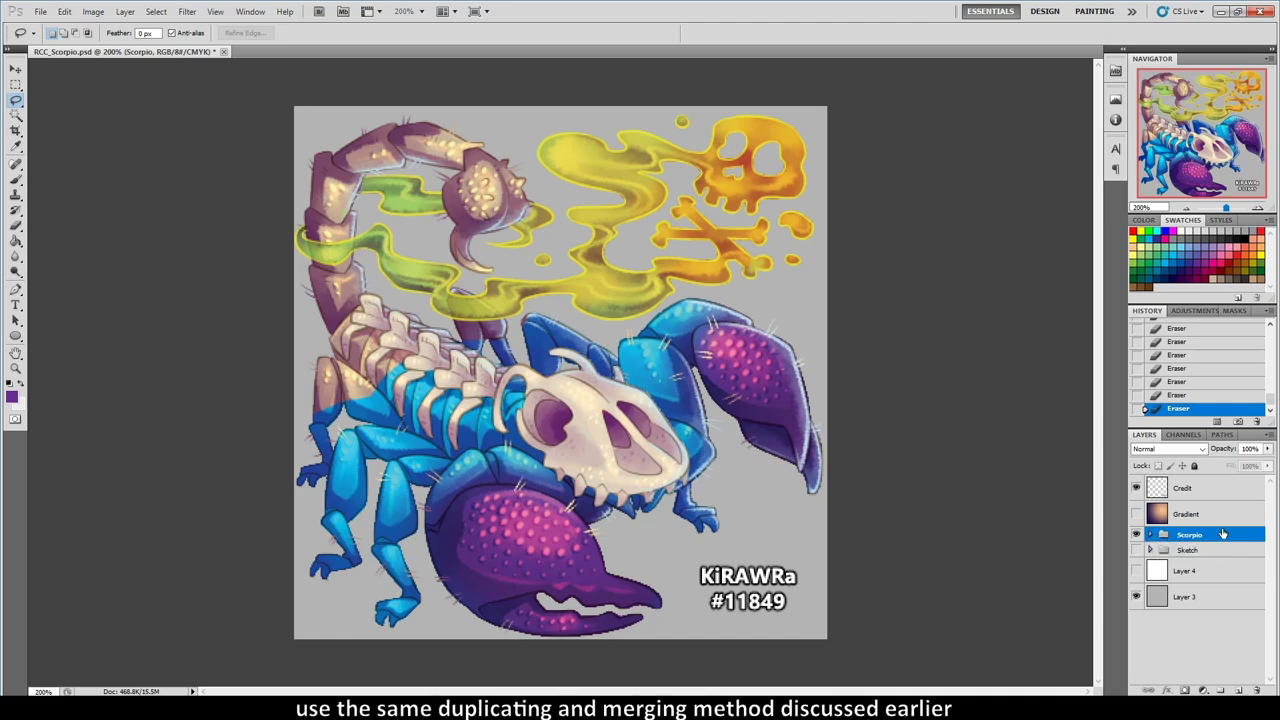
Duplicate the Scorpio group and merge the copy into a single layer.
right_click(1222, 534)
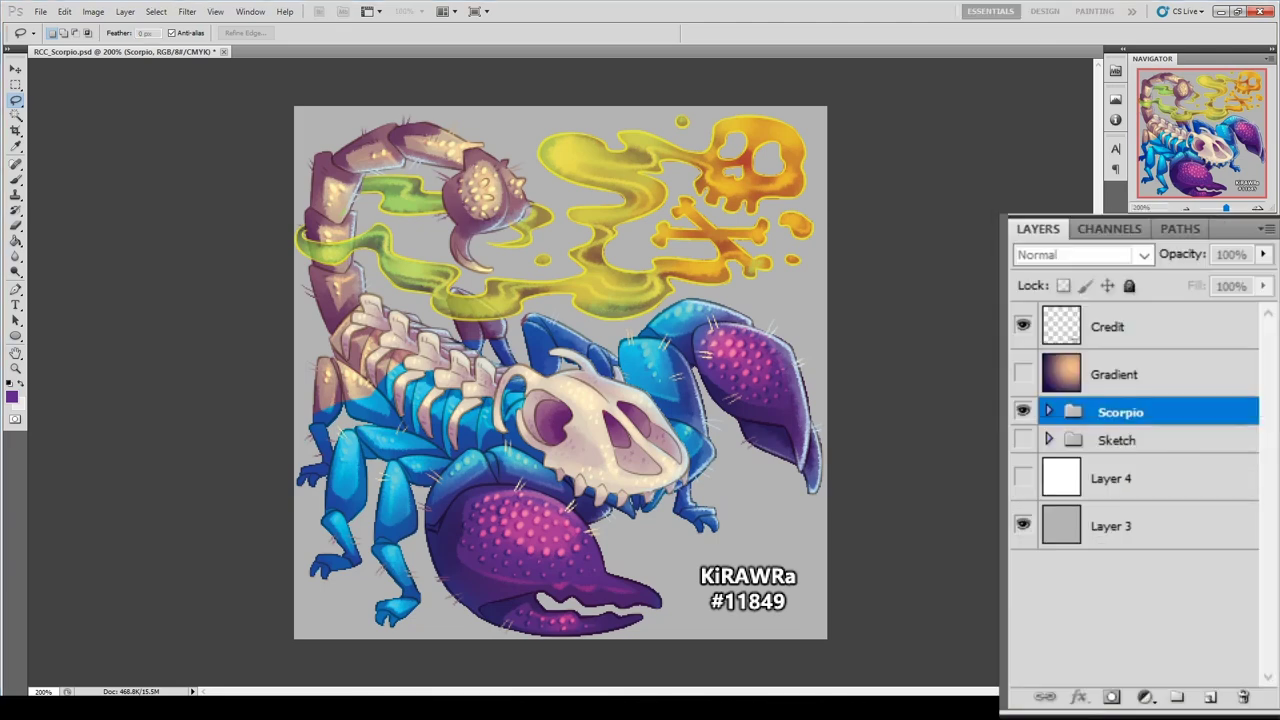
click(759, 218)
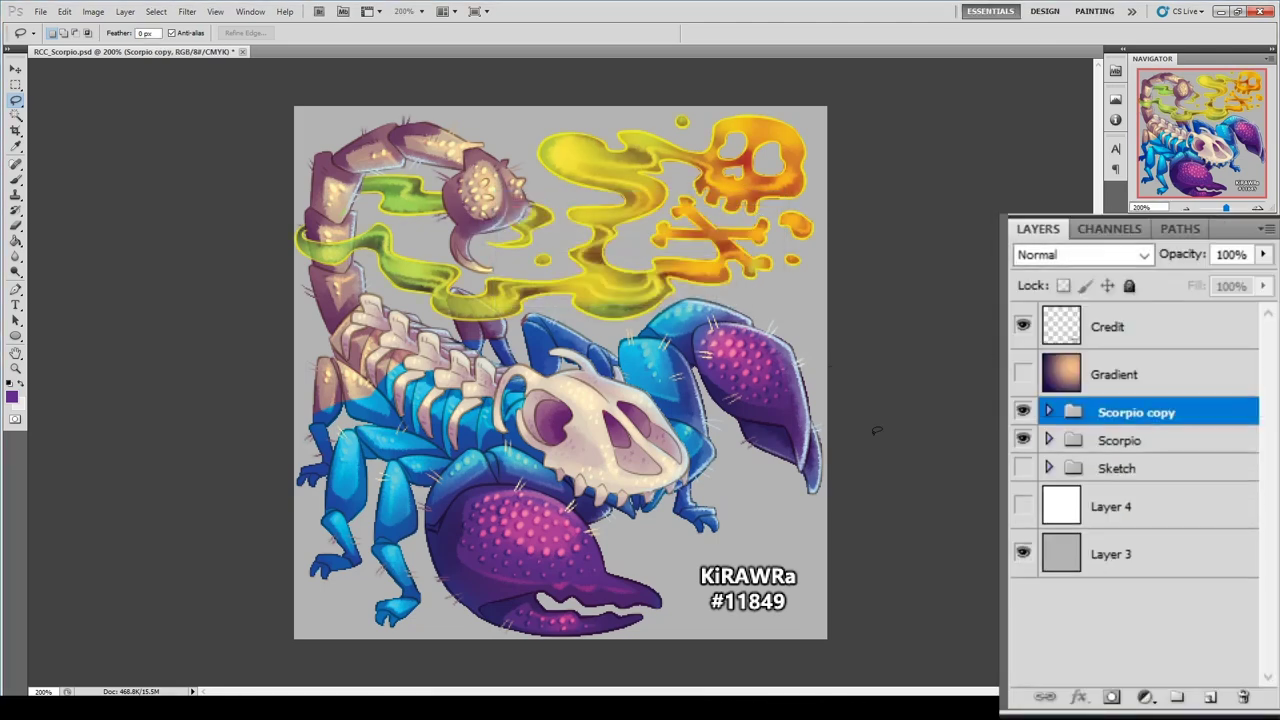
key(ctrl+e)
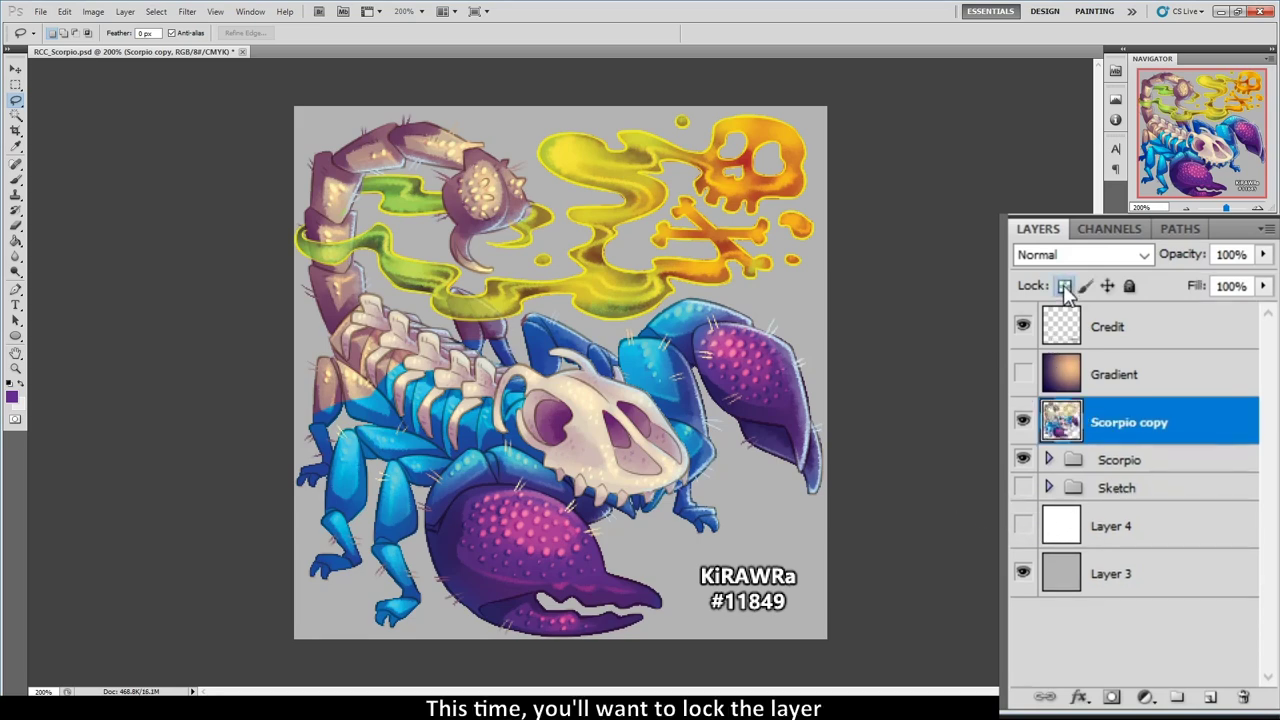
Paint the scorpion, cloud and skull solid purple with a 484 px, 100% hardness brush.
key(b)
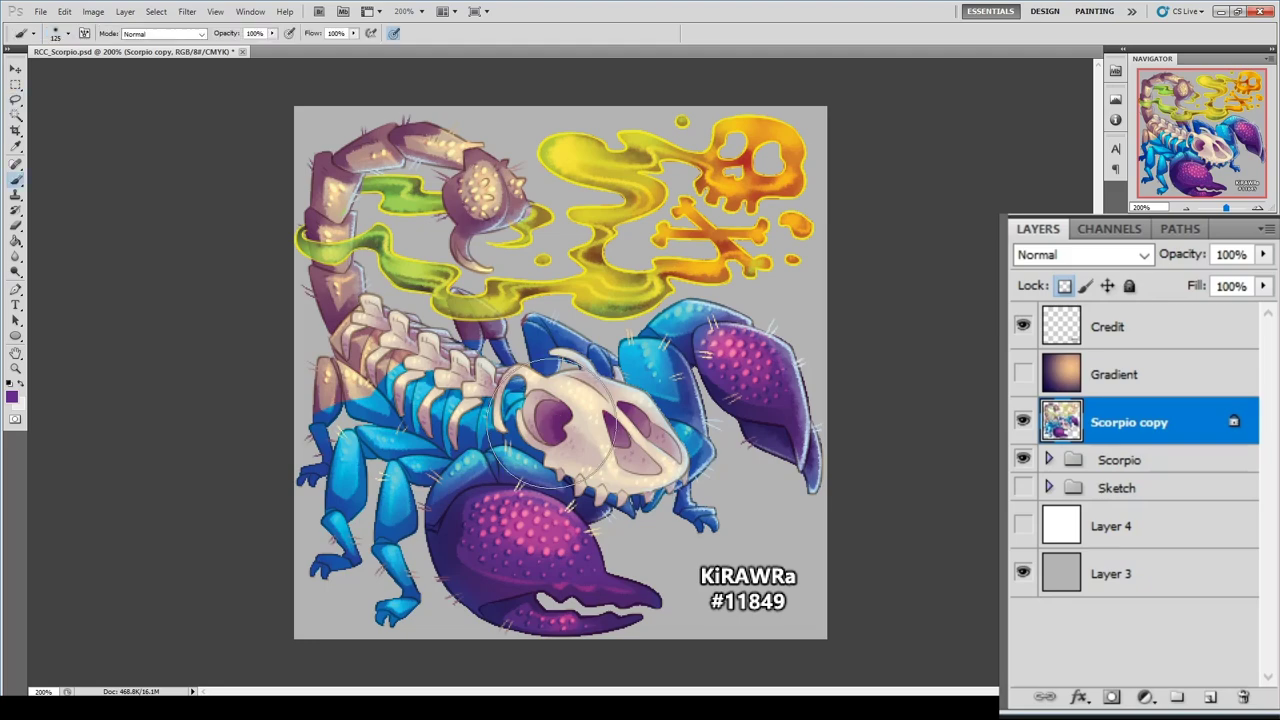
right_click(555, 421)
click(697, 477)
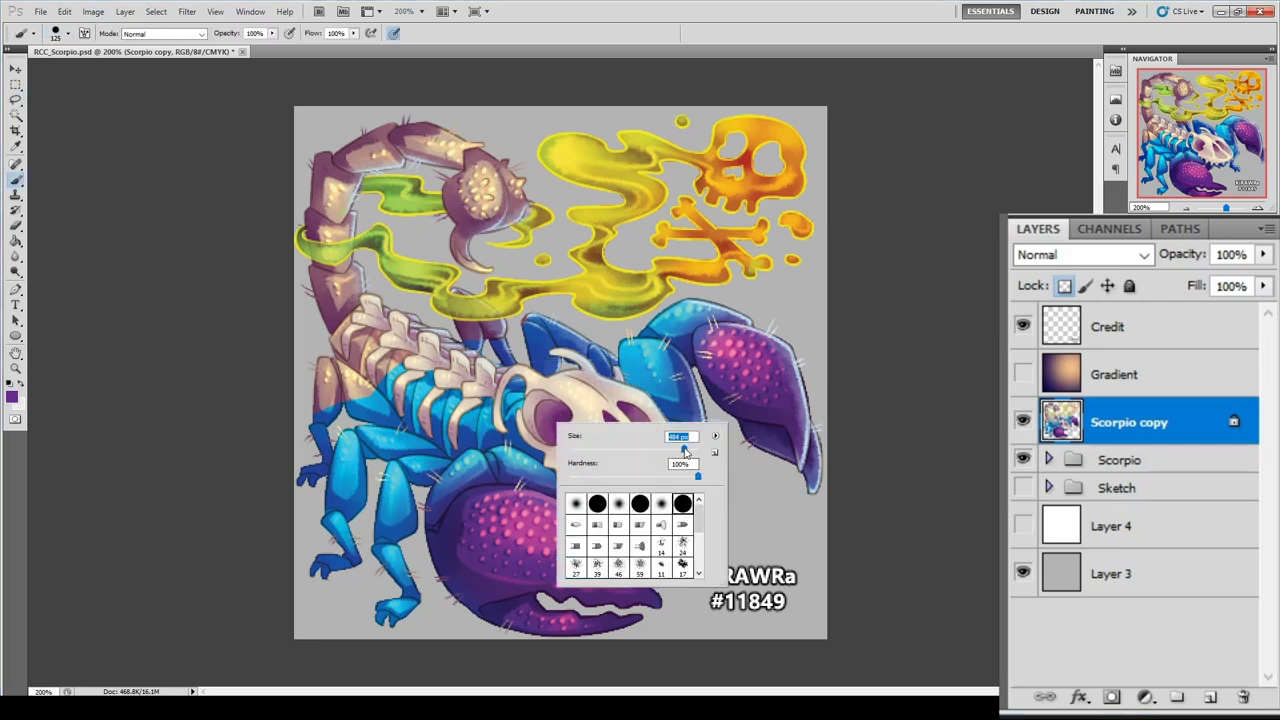
key(Return)
drag(655, 386, 470, 315)
mouse_move(775, 480)
mouse_down()
mouse_move(290, 400)
mouse_move(830, 371)
mouse_move(640, 370)
mouse_up()
Select outside the purple silhouette, show the Gradient layer, delete its outside part, and deselect.
key(w)
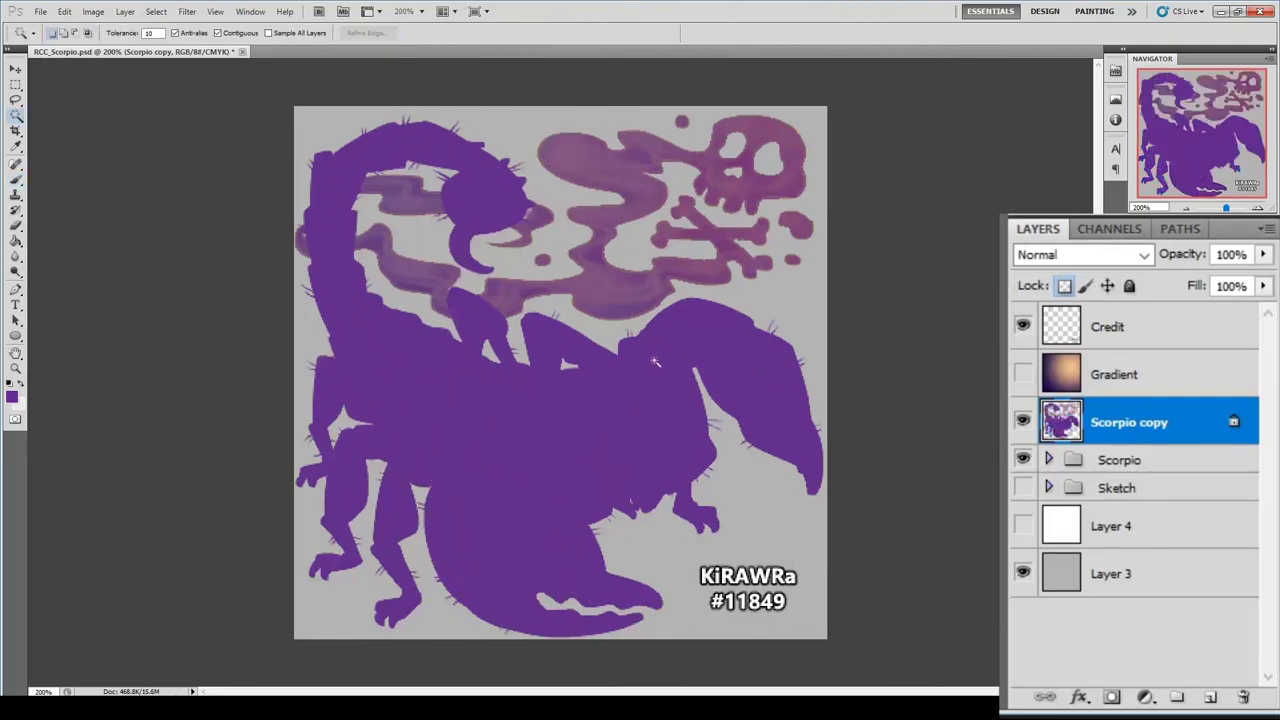
click(557, 392)
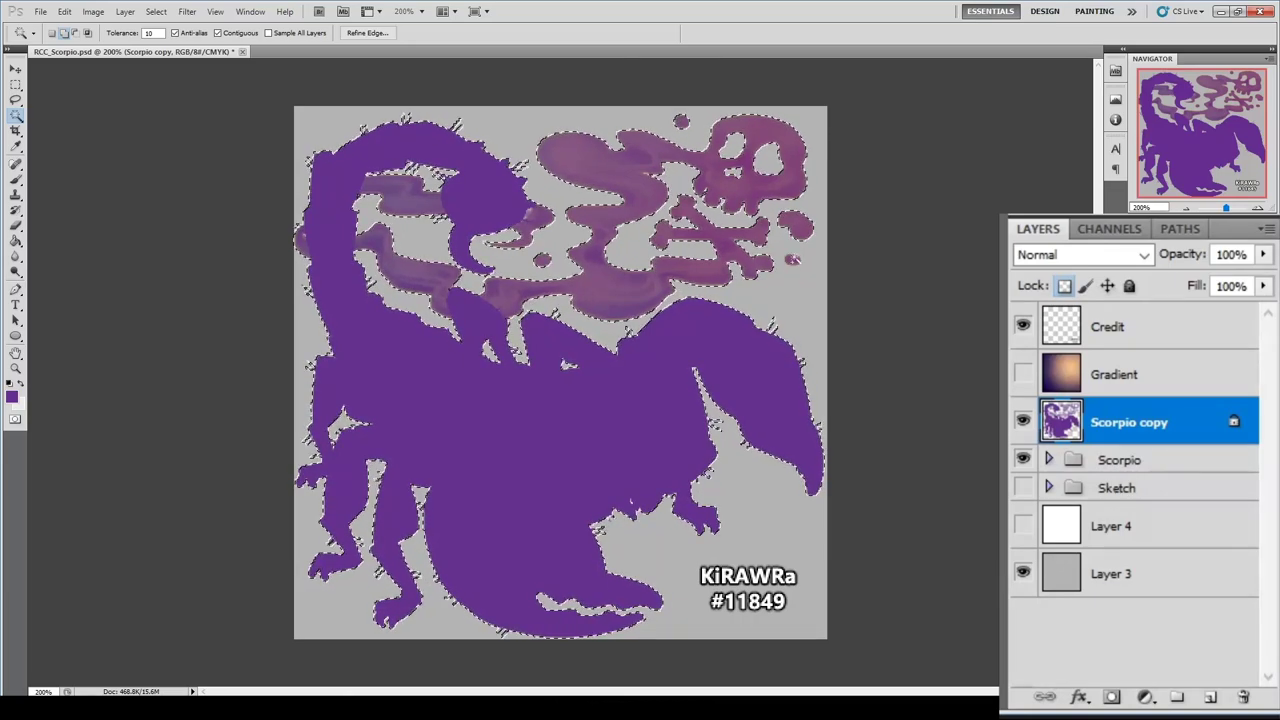
right_click(516, 374)
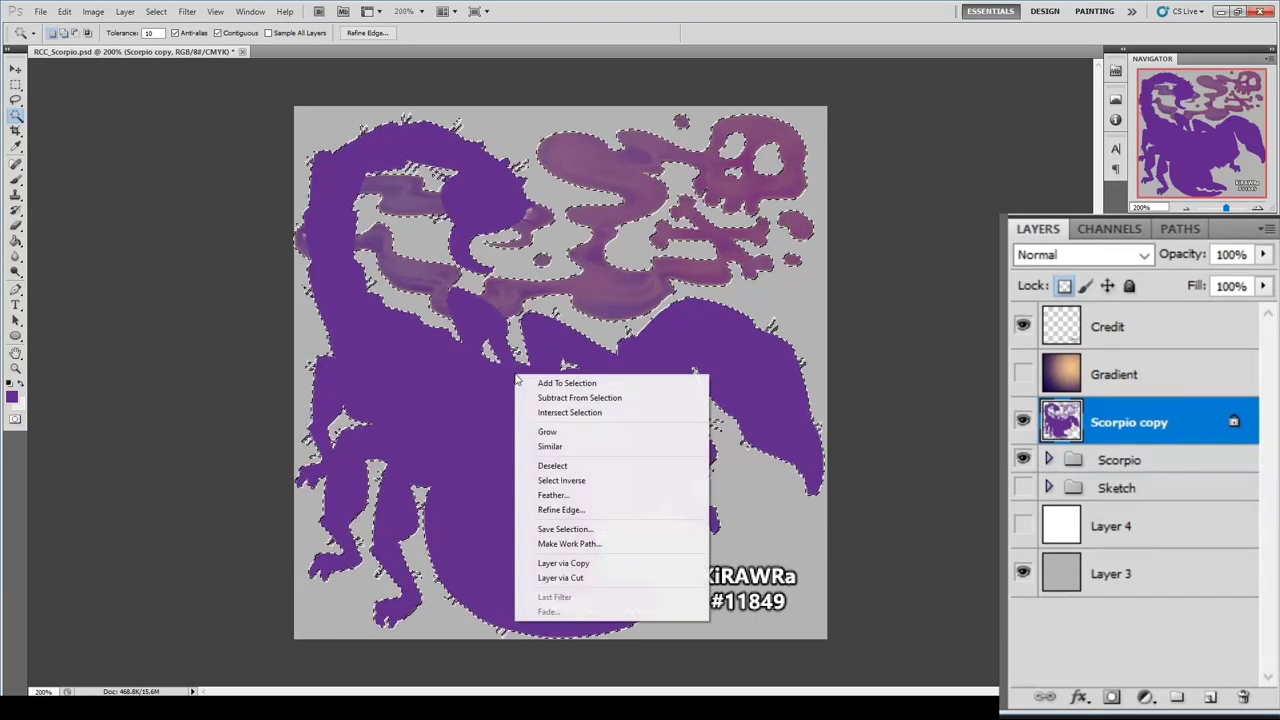
click(561, 481)
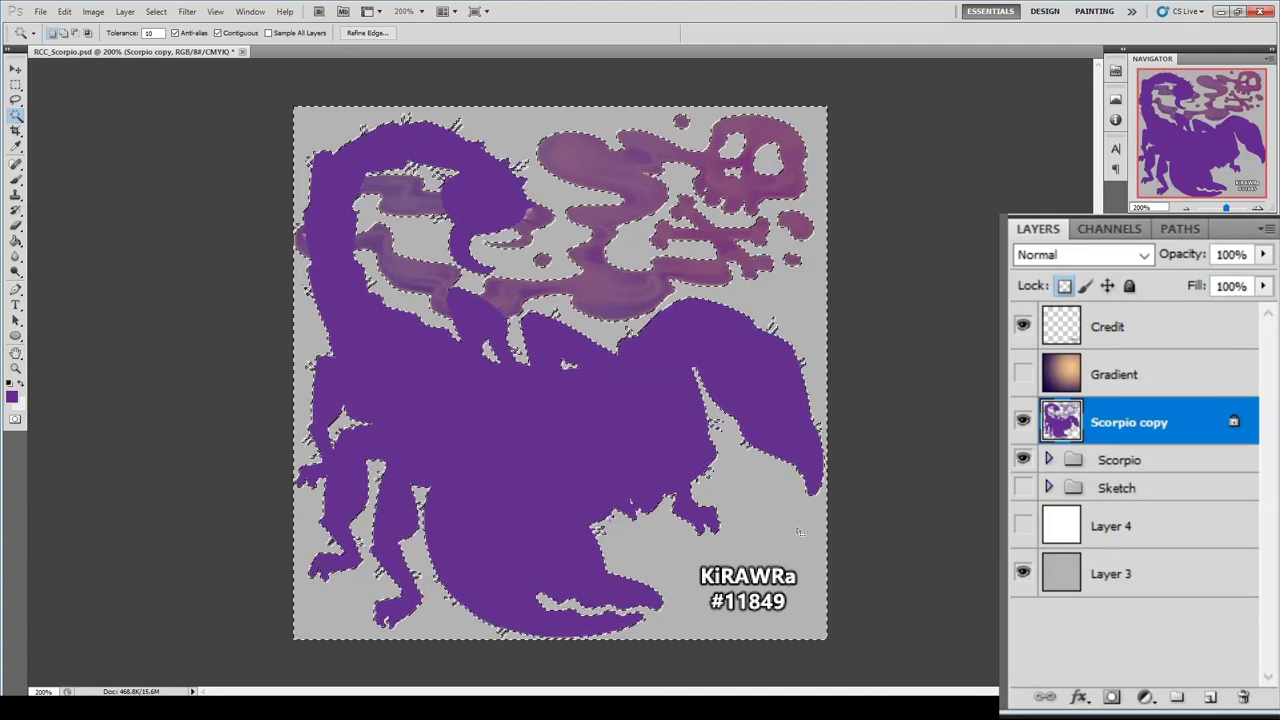
click(1040, 378)
click(1022, 375)
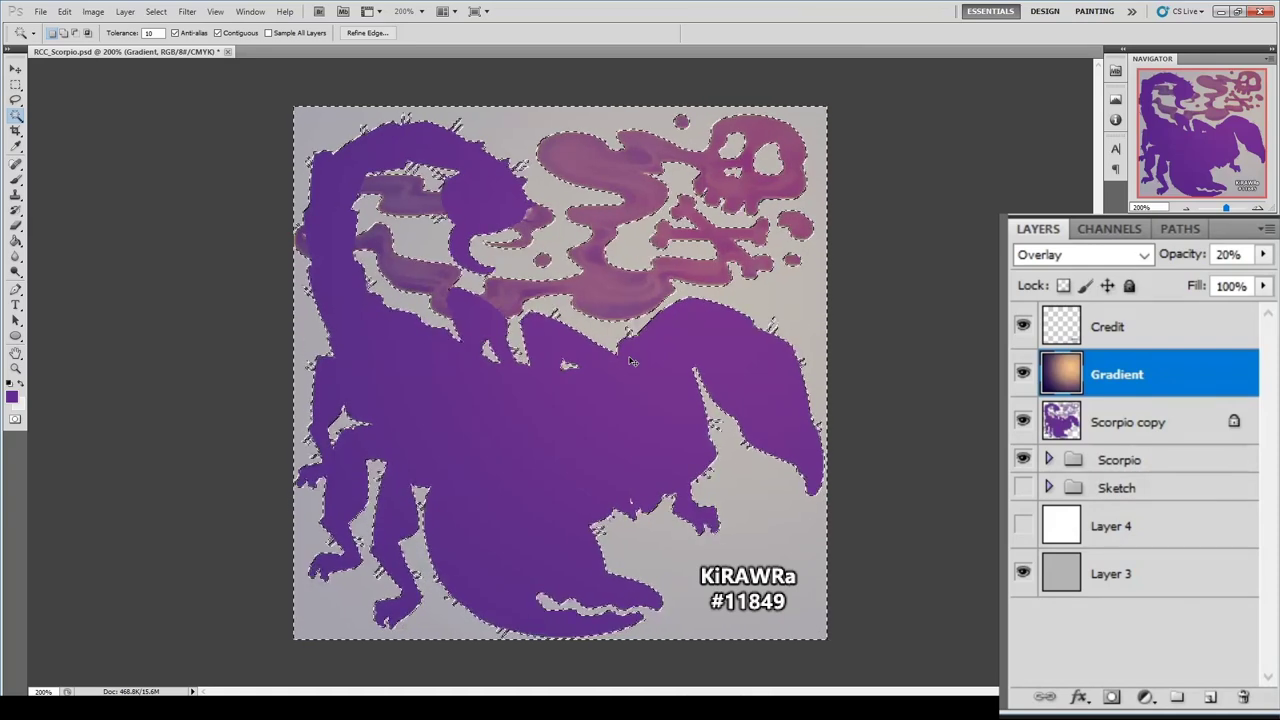
key(Delete)
key(ctrl+d)
key(l)
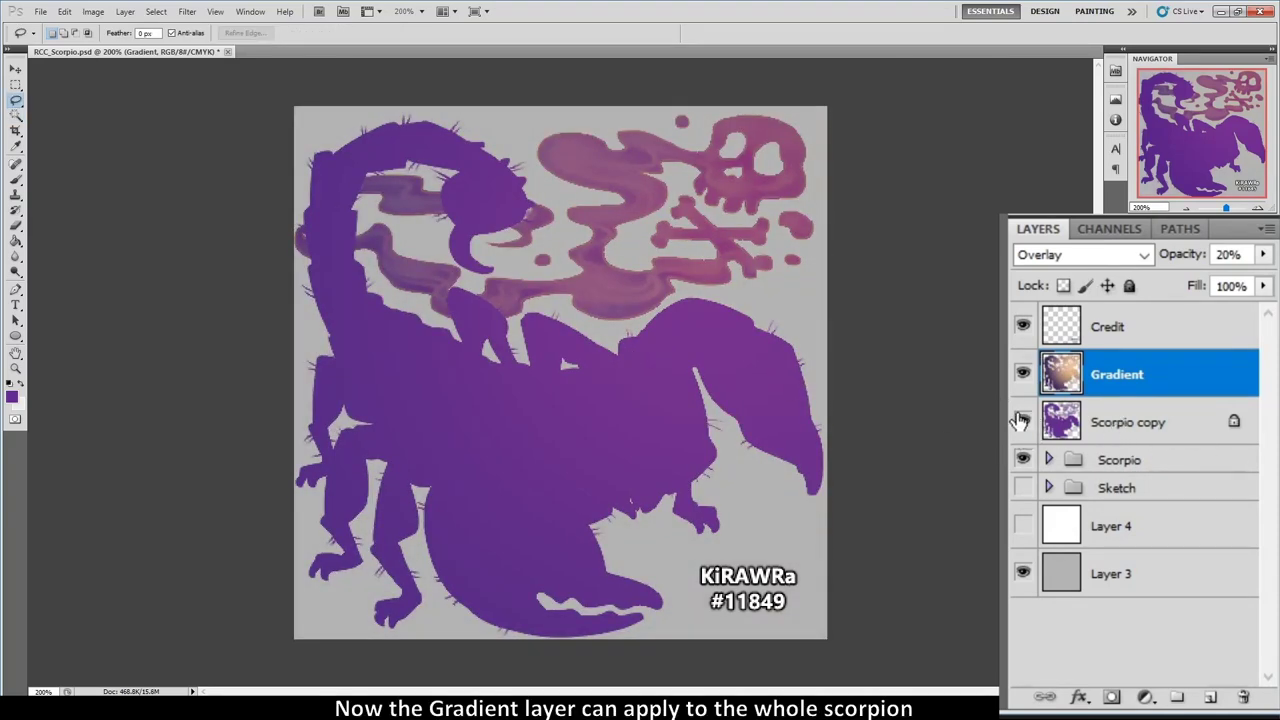
Delete the Scorpio copy layer and toggle the Gradient overlay off and on to compare.
click(1145, 423)
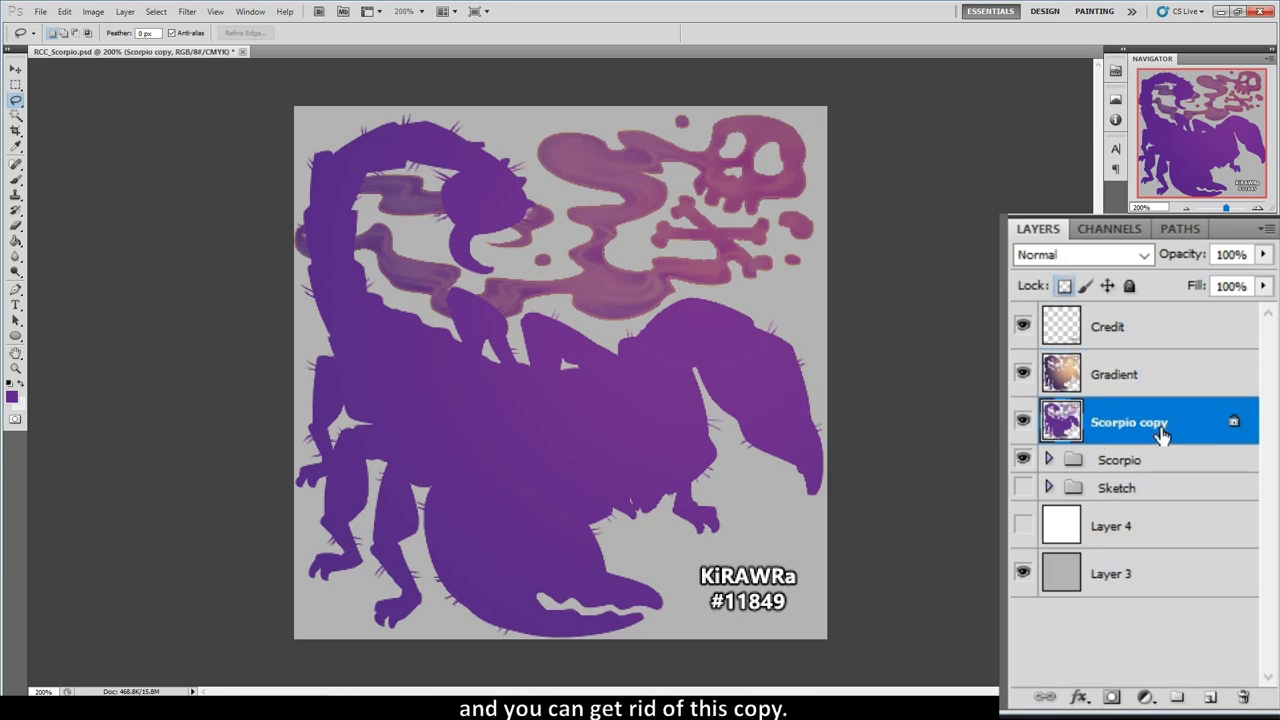
drag(1228, 708, 1243, 699)
click(1187, 513)
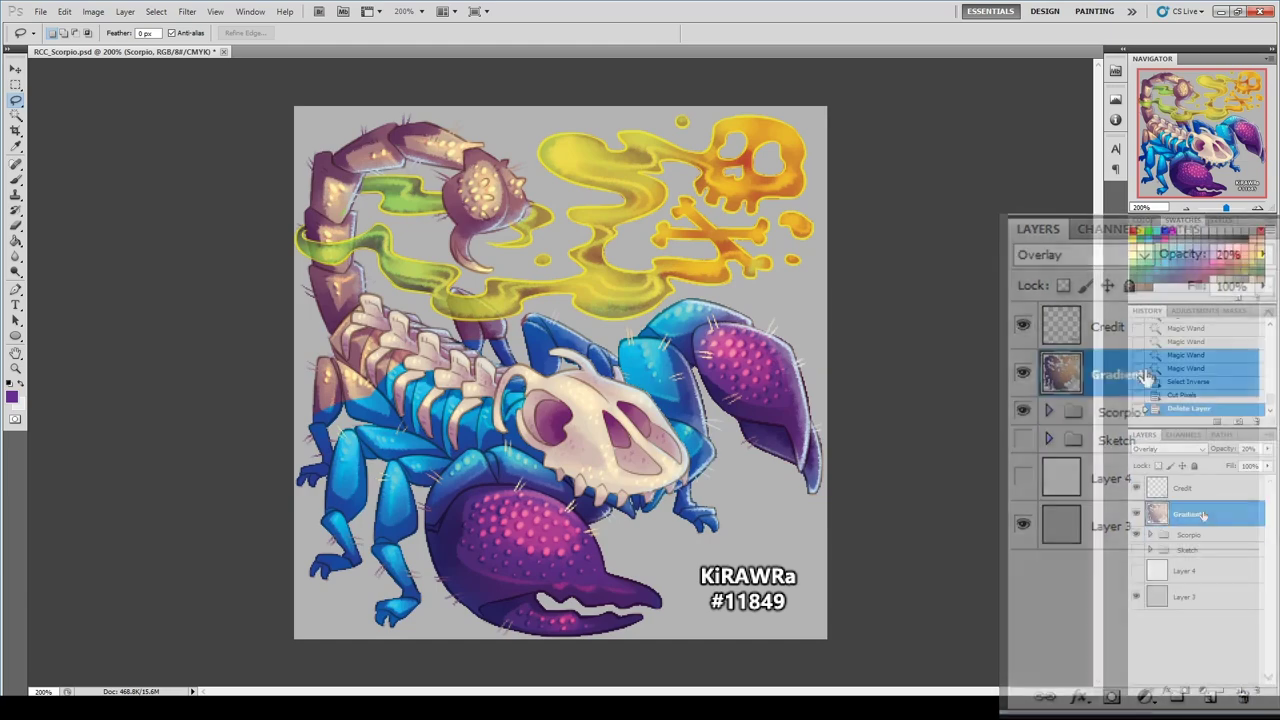
click(1136, 514)
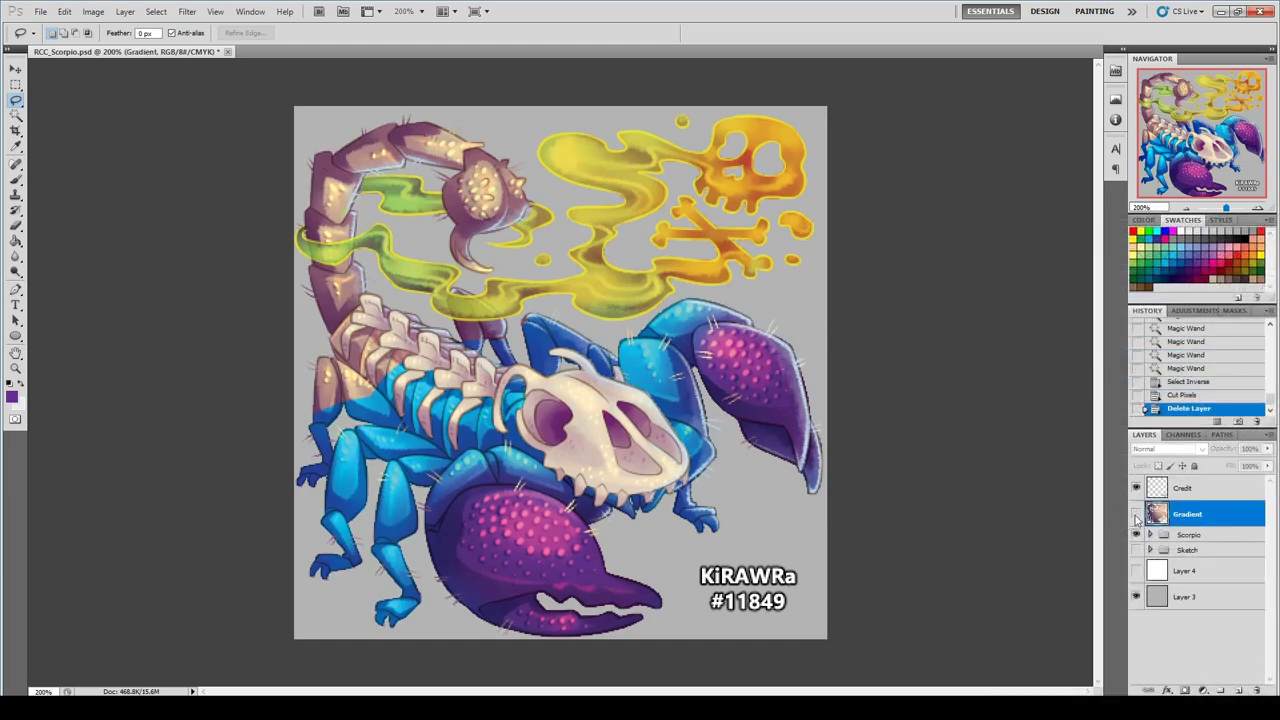
click(1136, 514)
click(1136, 514)
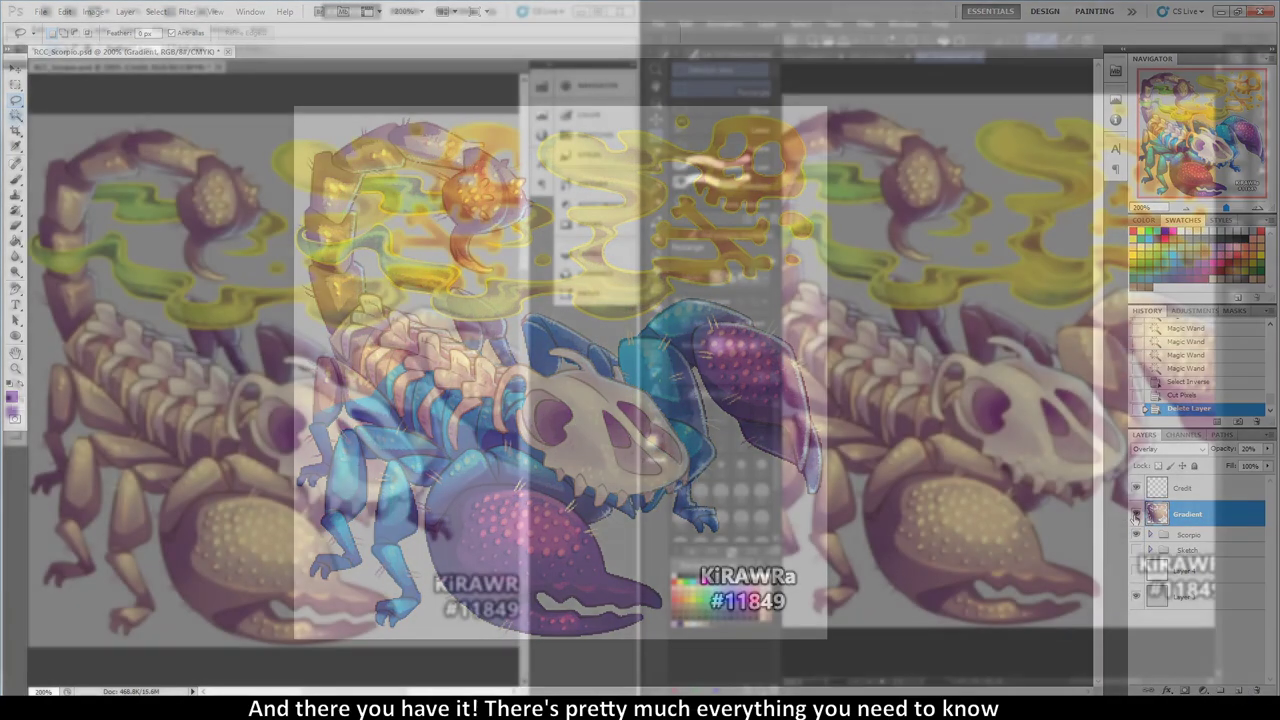